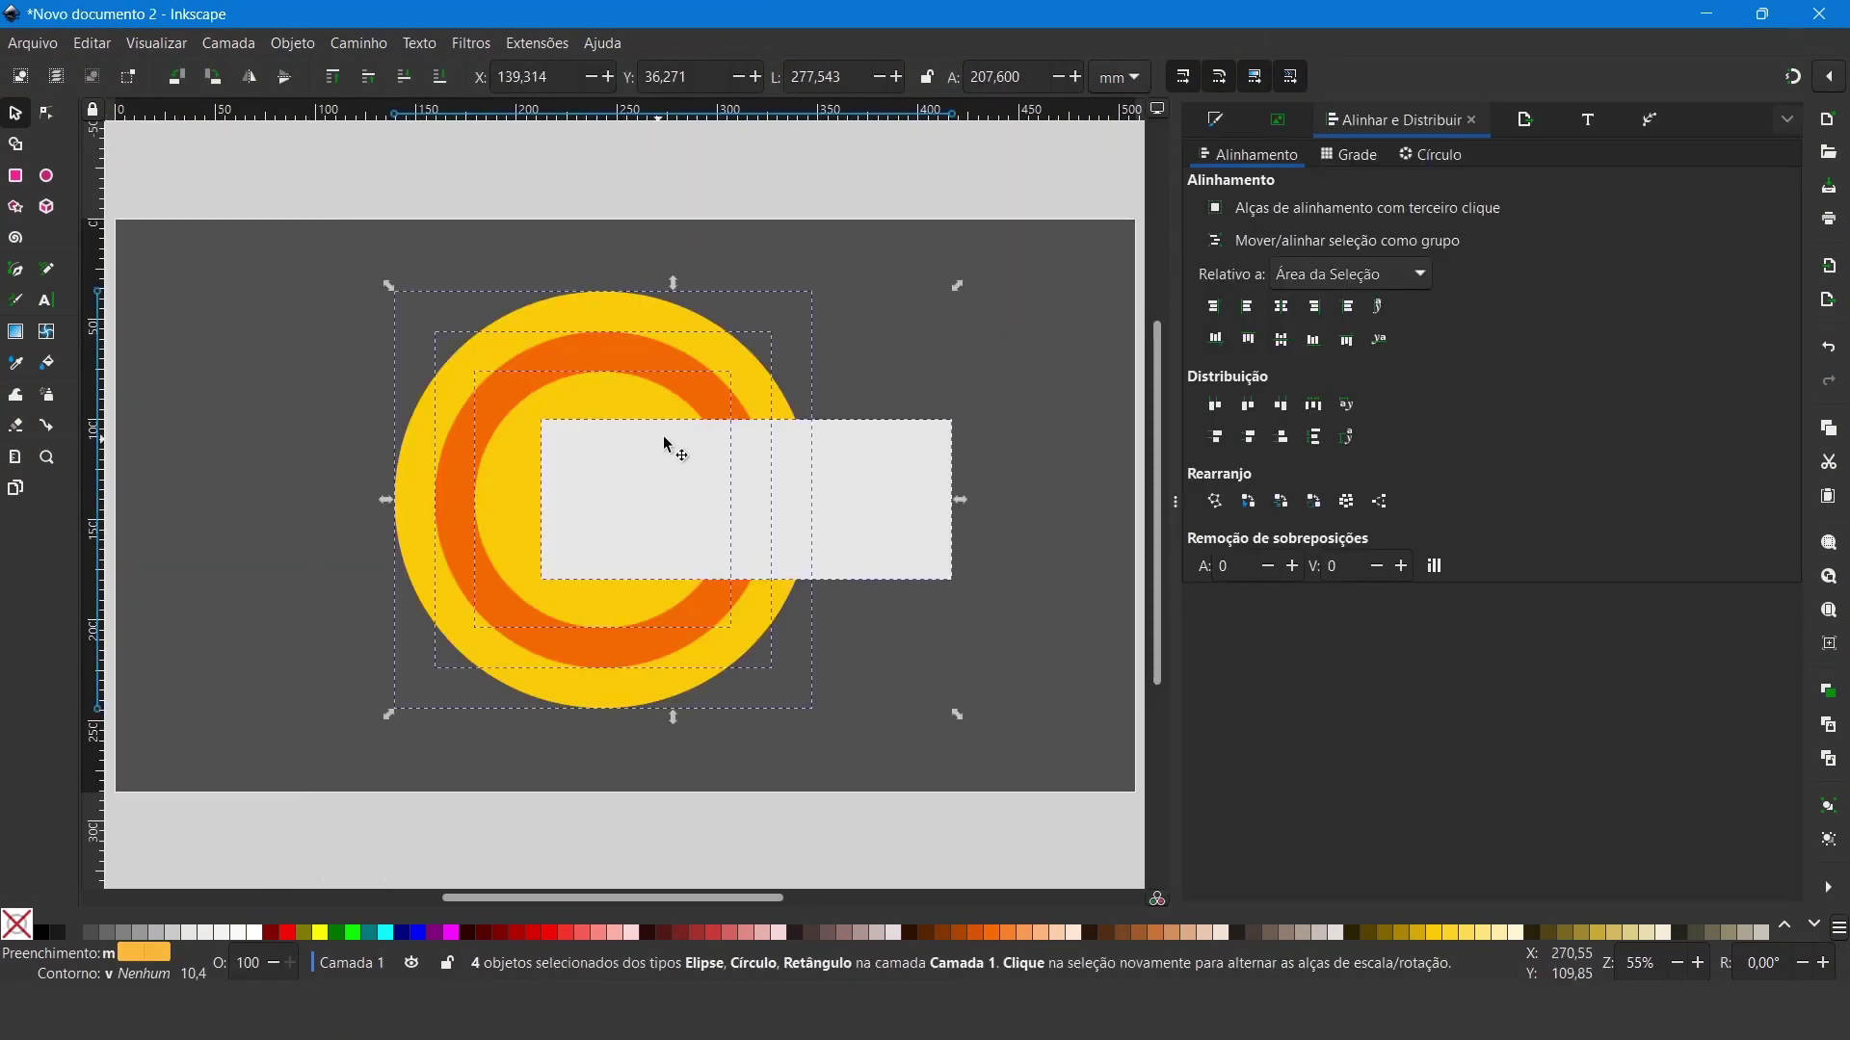
Step: Use the Shape Builder to delete the rectangle fragments, leaving a C-shaped ring
{"action": "left_click", "coordinate": [15, 144]}
{"action": "left_click_drag", "start_coordinate": [598, 482], "coordinate": [622, 530]}
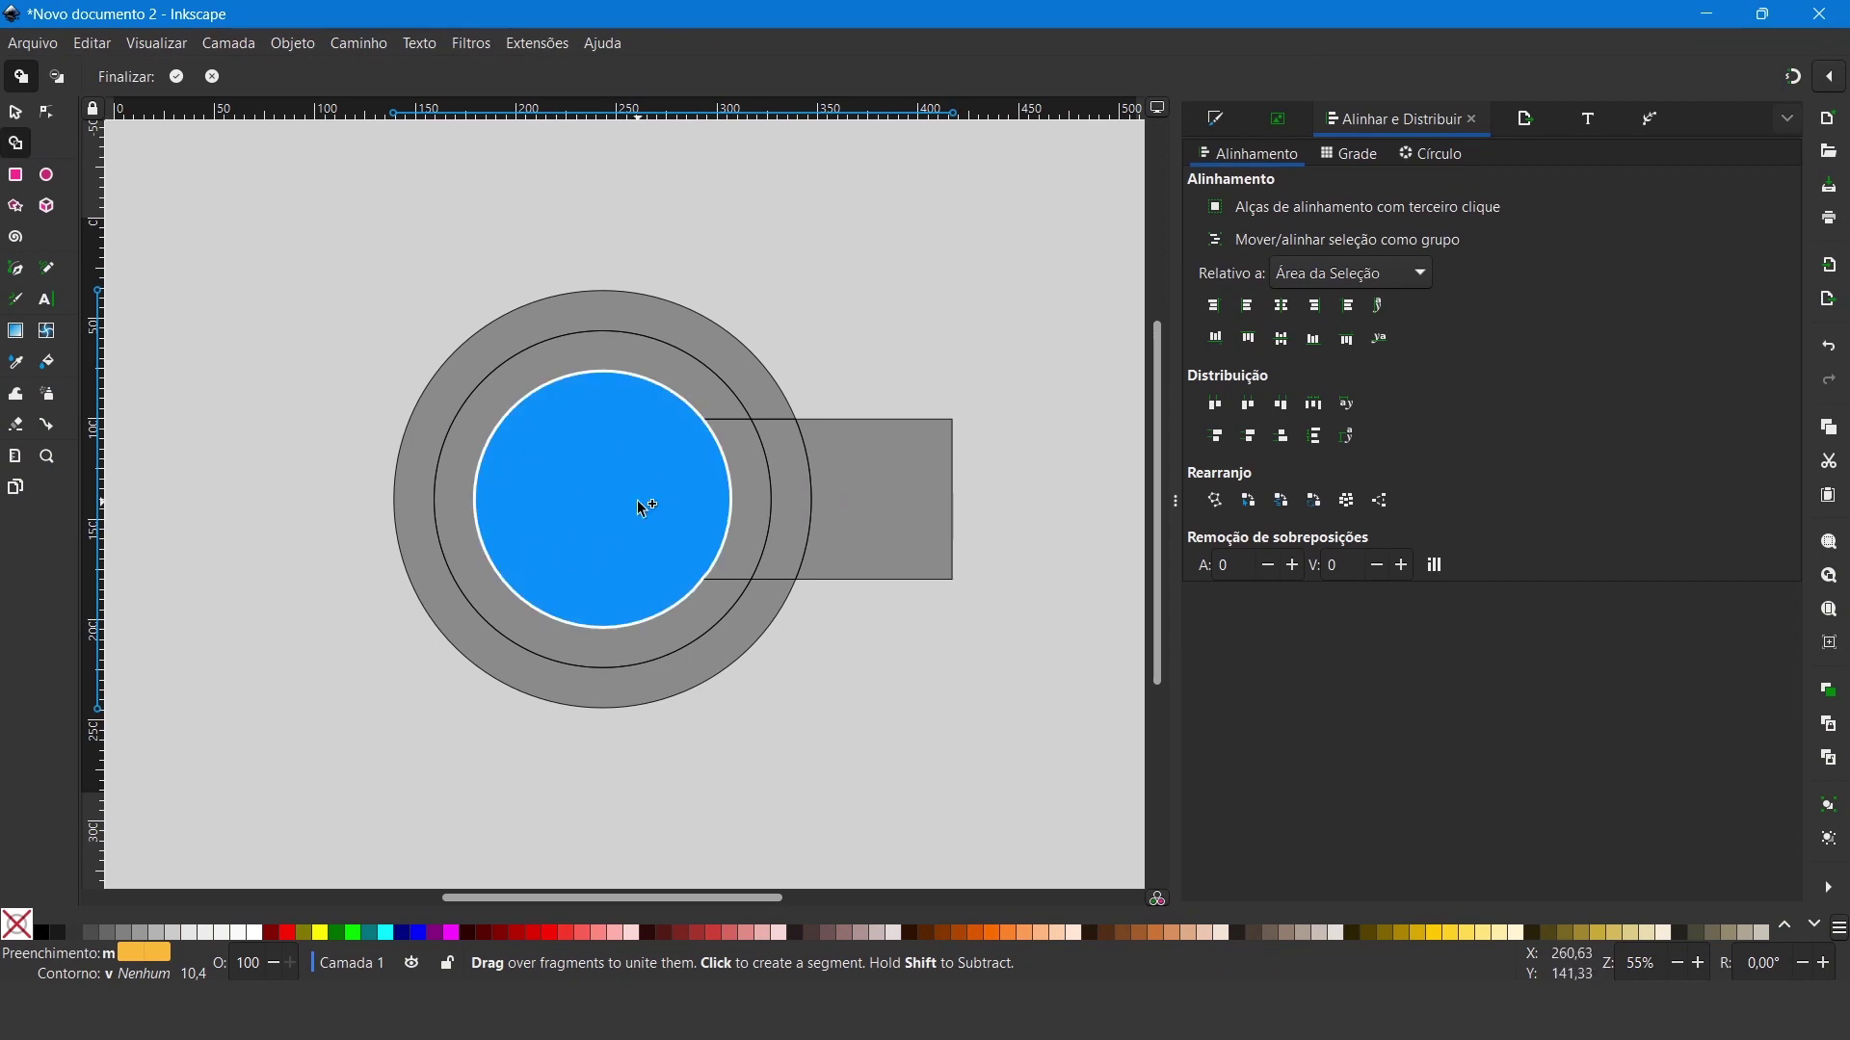
{"action": "key", "text": "shift"}
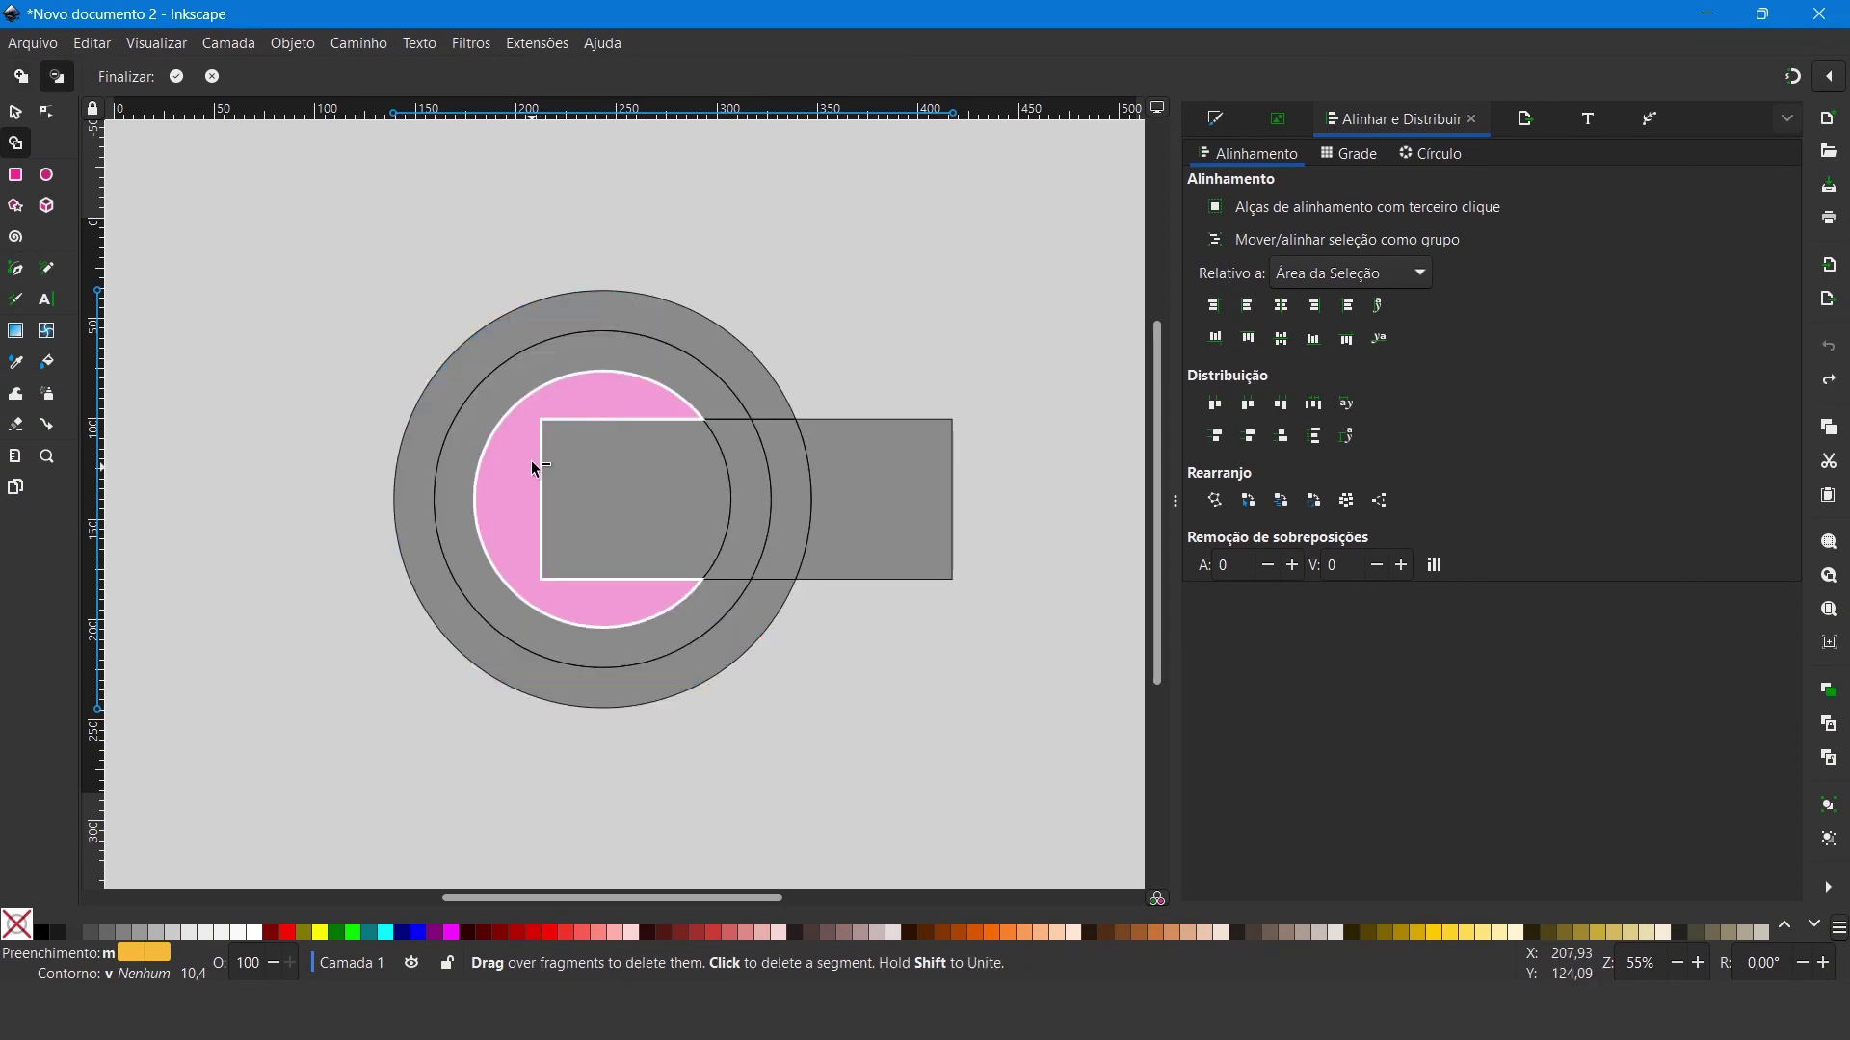
{"action": "mouse_move", "coordinate": [908, 495]}
{"action": "left_mouse_down"}
{"action": "mouse_move", "coordinate": [780, 486]}
{"action": "mouse_move", "coordinate": [557, 566]}
{"action": "left_mouse_up"}
{"action": "left_click", "coordinate": [176, 76]}
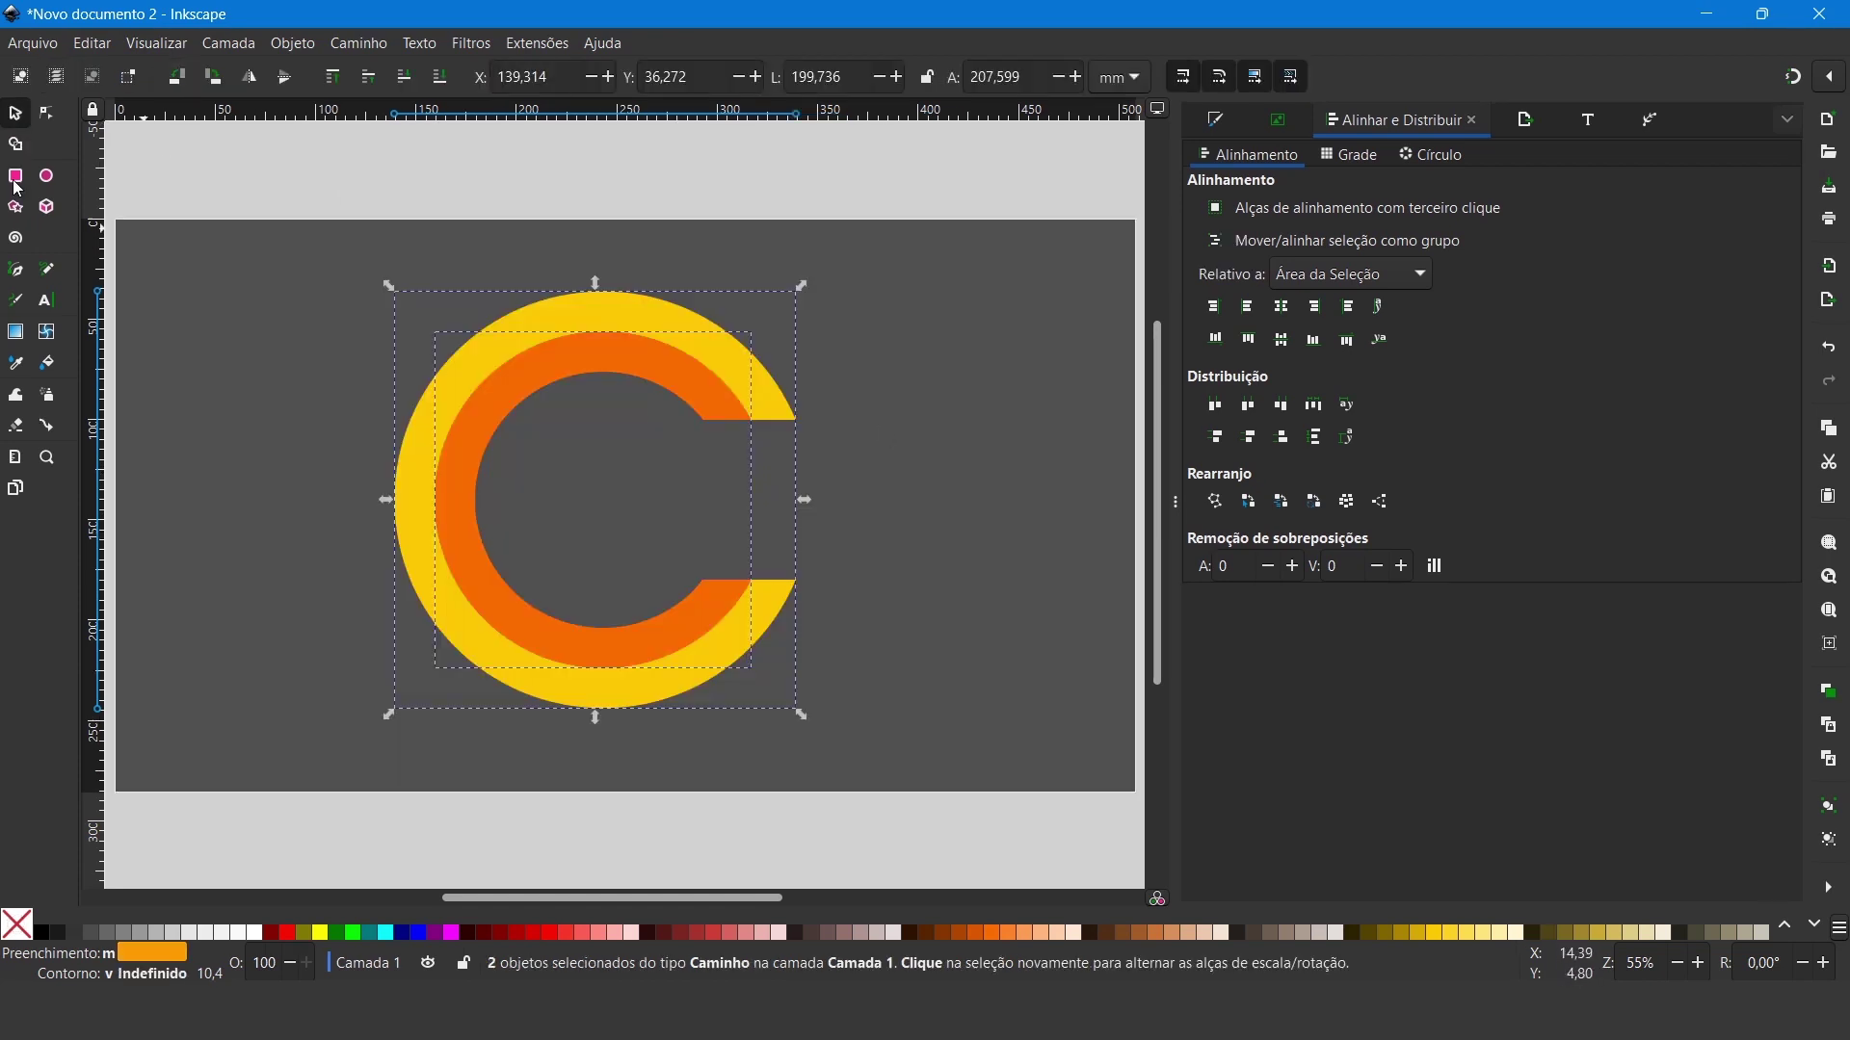
Step: Group the C shape, shrink it, and move it left on the page
{"action": "key", "text": "ctrl+a"}
{"action": "left_click", "coordinate": [293, 43]}
{"action": "left_click", "coordinate": [318, 240]}
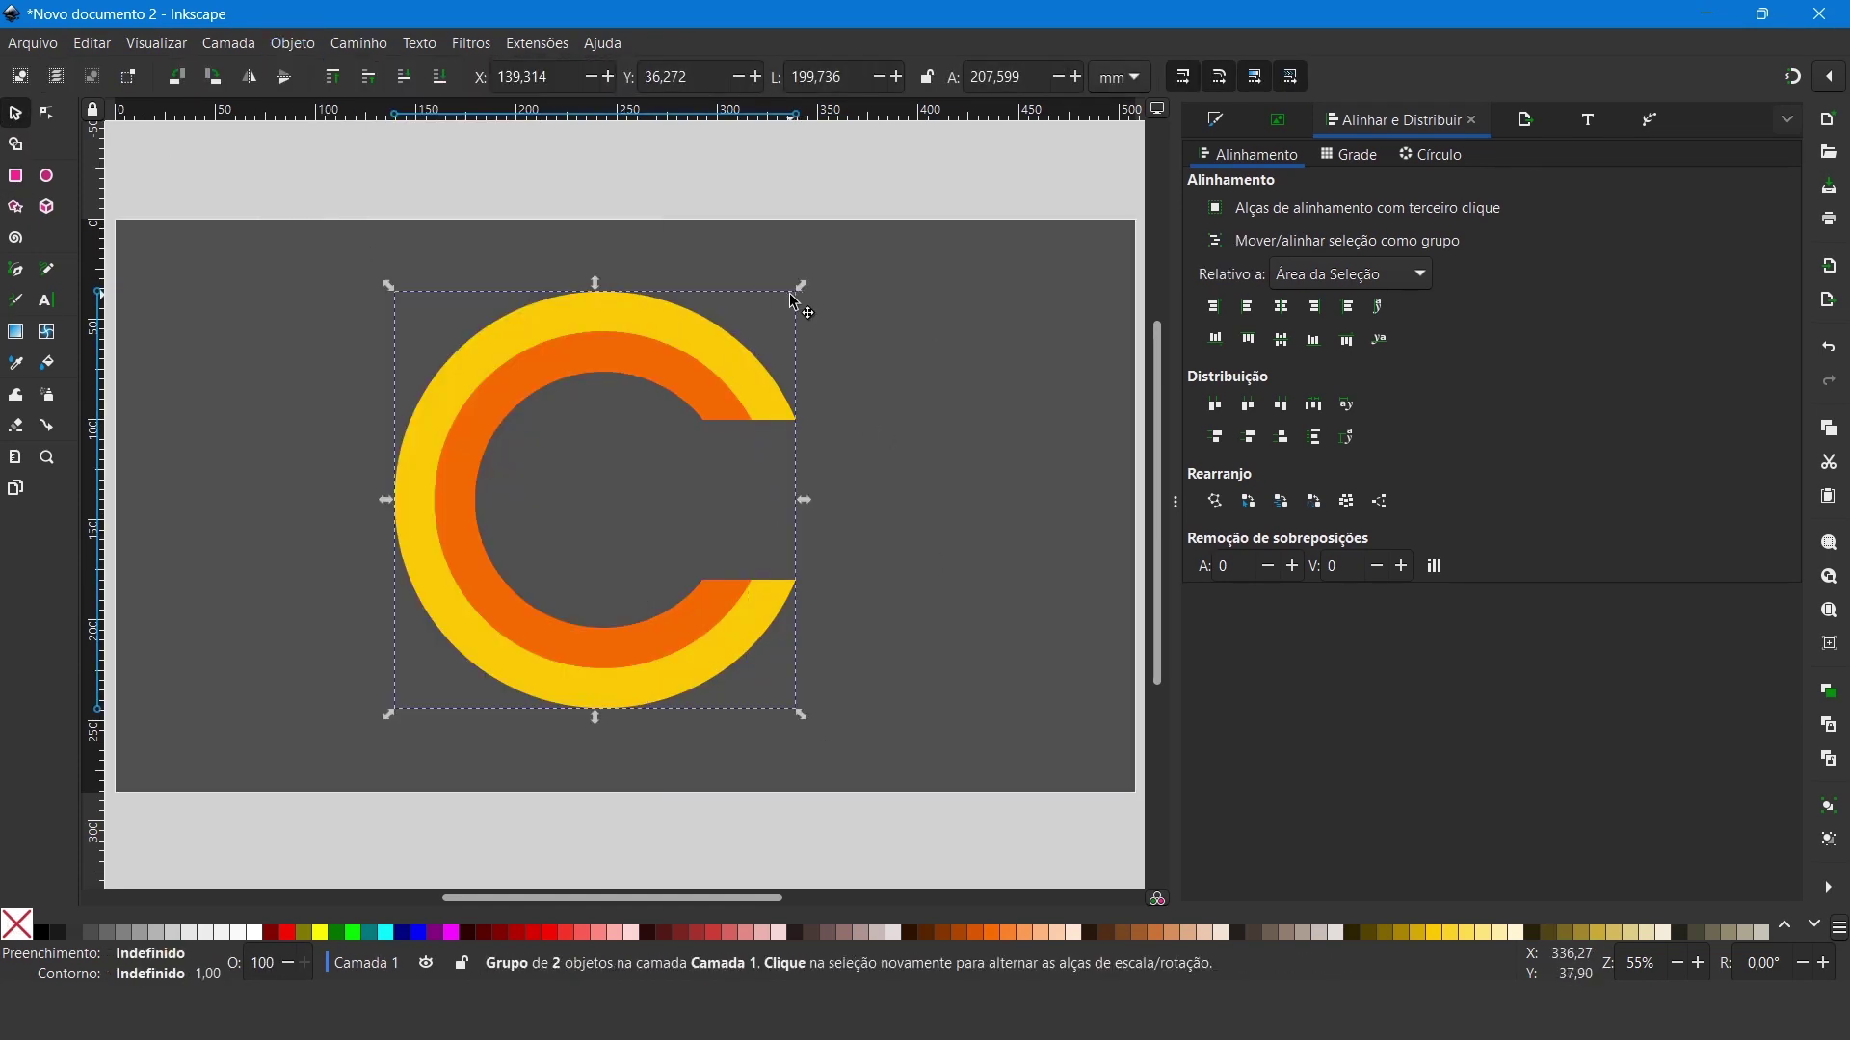
{"action": "left_click_drag", "start_coordinate": [798, 289], "coordinate": [611, 400]}
{"action": "left_click_drag", "start_coordinate": [586, 466], "coordinate": [547, 480]}
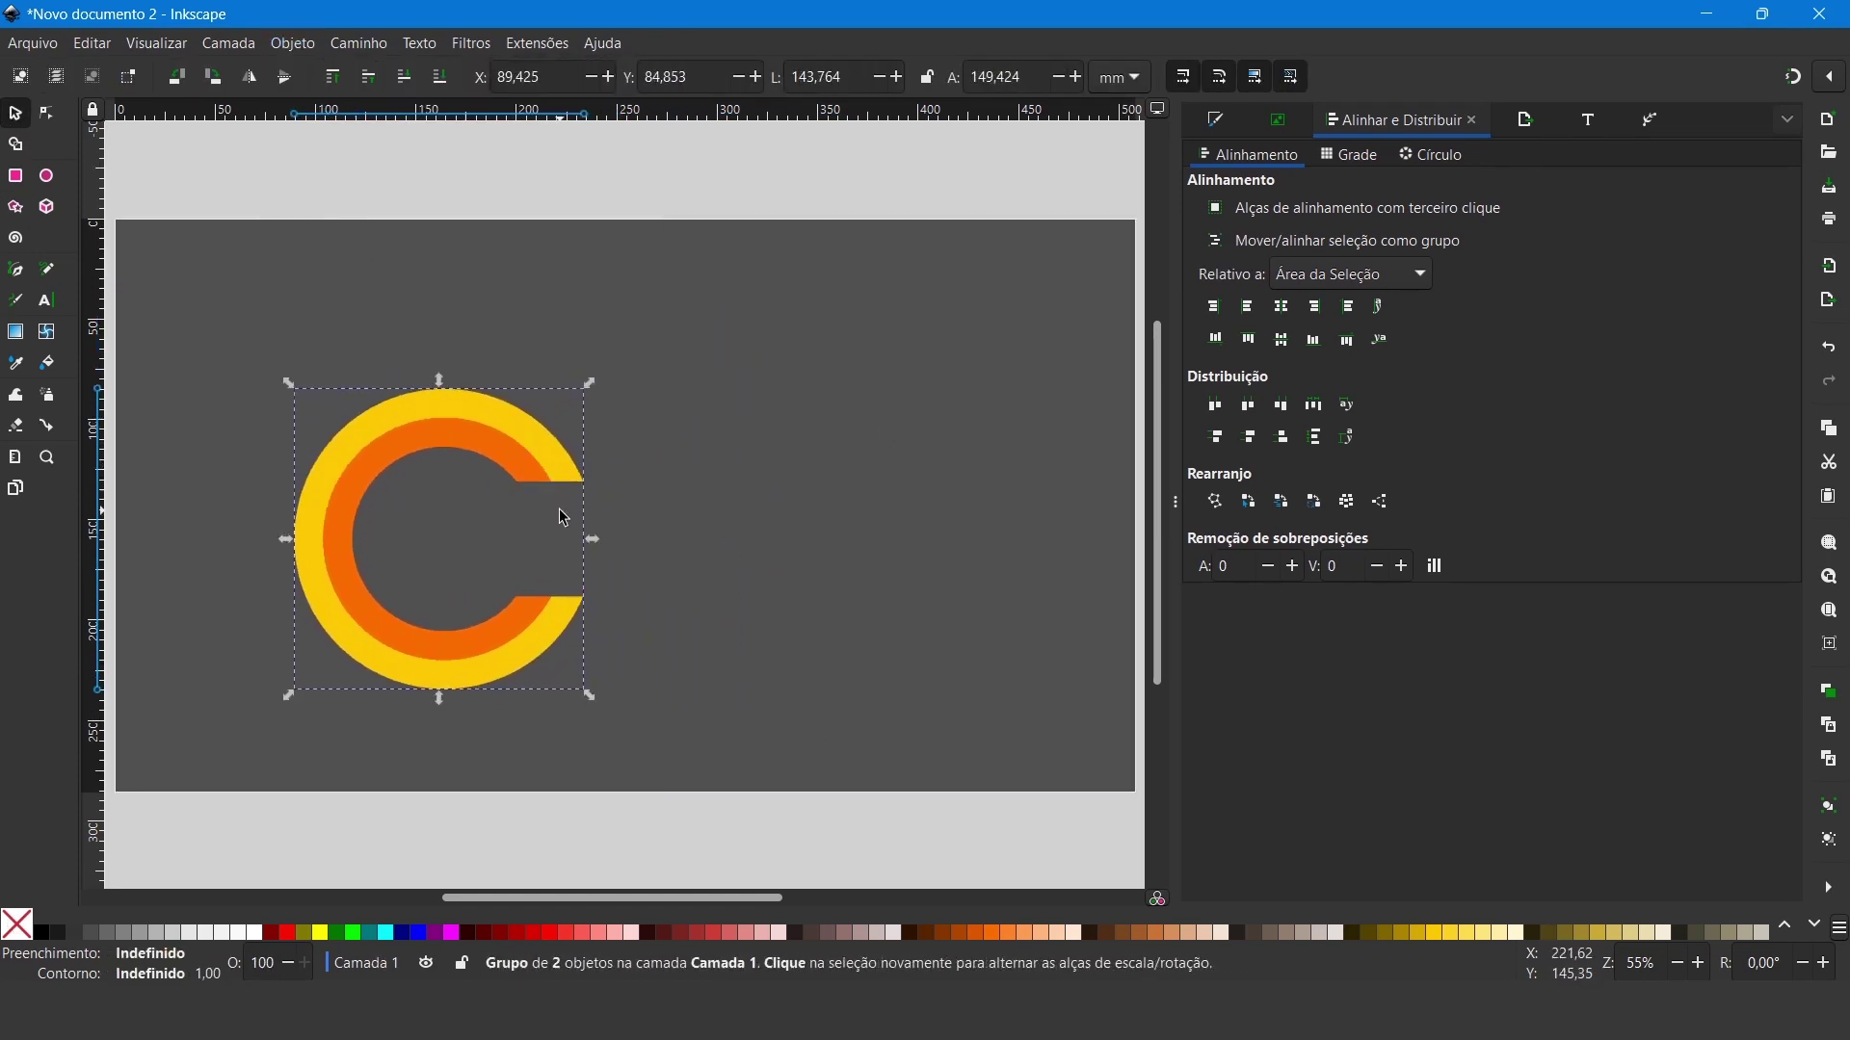
Step: Paste a horizontally flipped copy of the C, interlock the two, and centre them
{"action": "key", "text": "ctrl+c"}
{"action": "key", "text": "ctrl+v"}
{"action": "left_click", "coordinate": [250, 78]}
{"action": "mouse_move", "coordinate": [815, 559]}
{"action": "left_mouse_down"}
{"action": "mouse_move", "coordinate": [682, 566]}
{"action": "mouse_move", "coordinate": [817, 566]}
{"action": "left_mouse_up"}
{"action": "key", "text": "ctrl+a"}
{"action": "left_click", "coordinate": [1020, 315]}
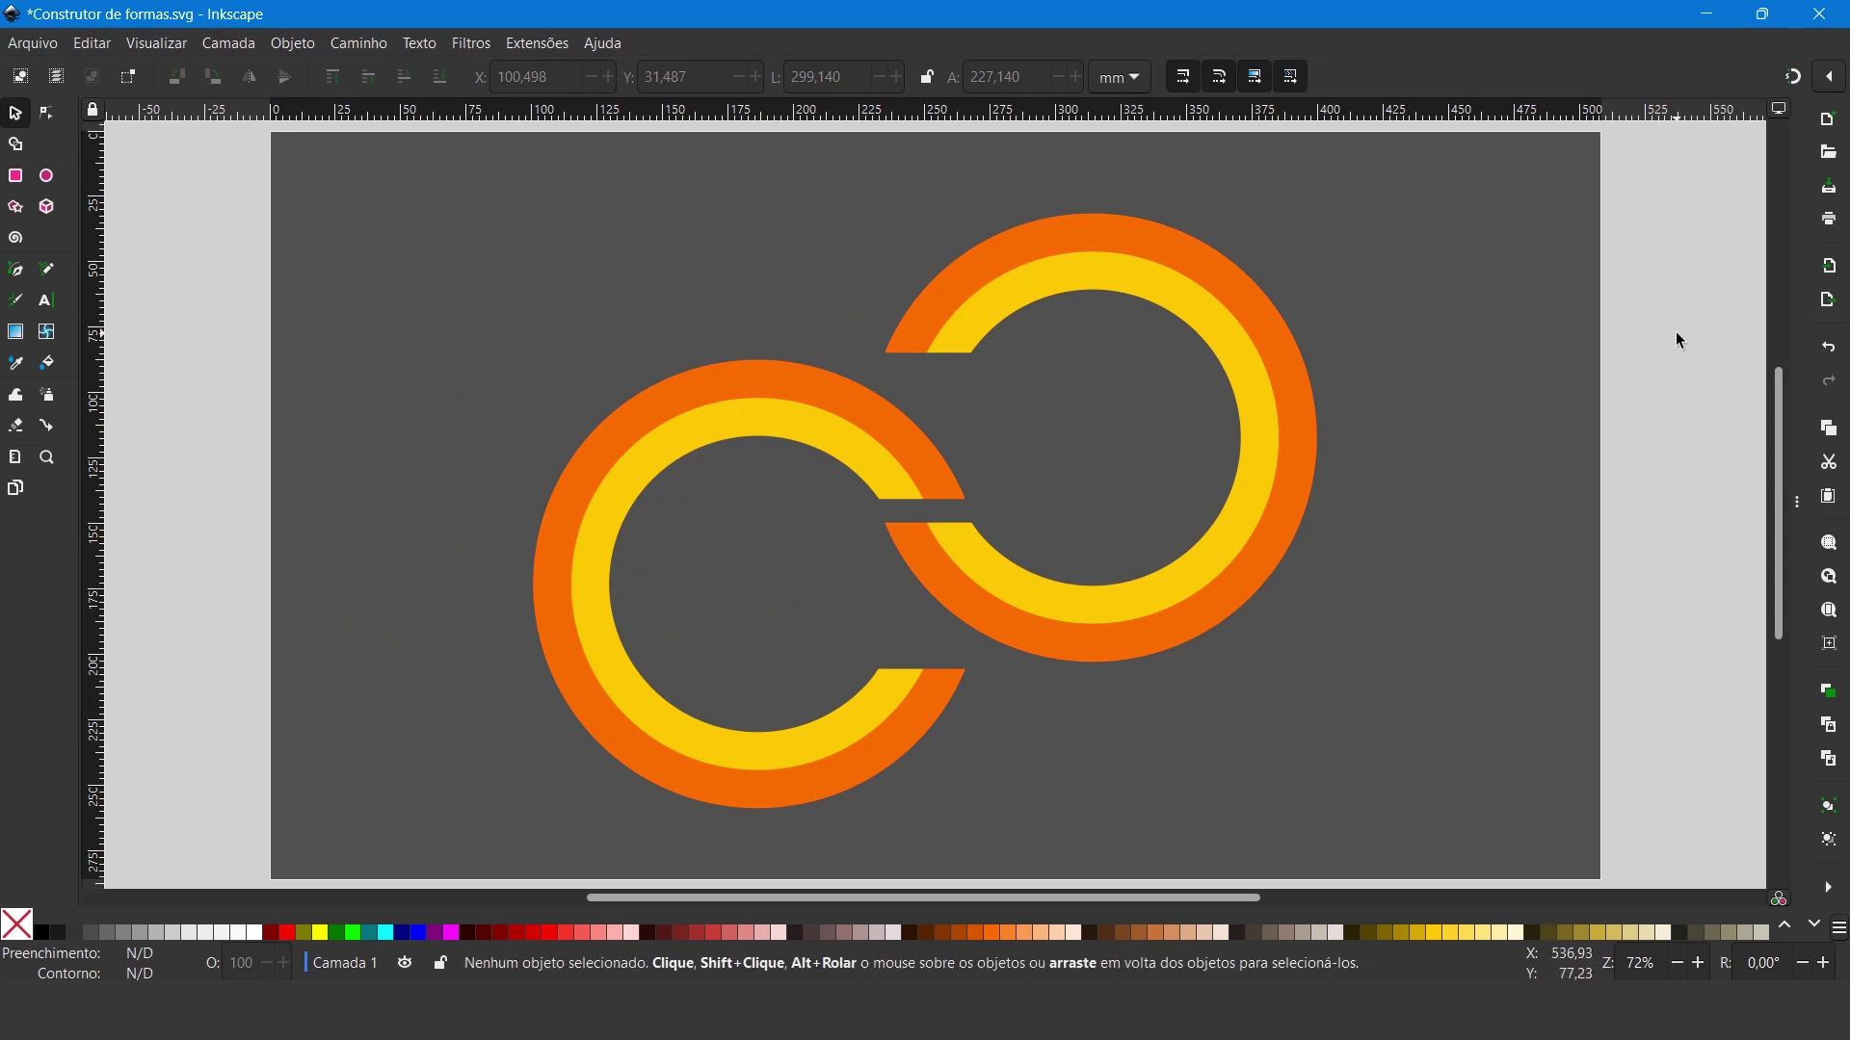
Step: Undo the last change, then select and delete the interlocking ring logo
{"action": "key", "text": "ctrl+z"}
{"action": "left_click", "coordinate": [1231, 557]}
{"action": "key", "text": "Delete"}
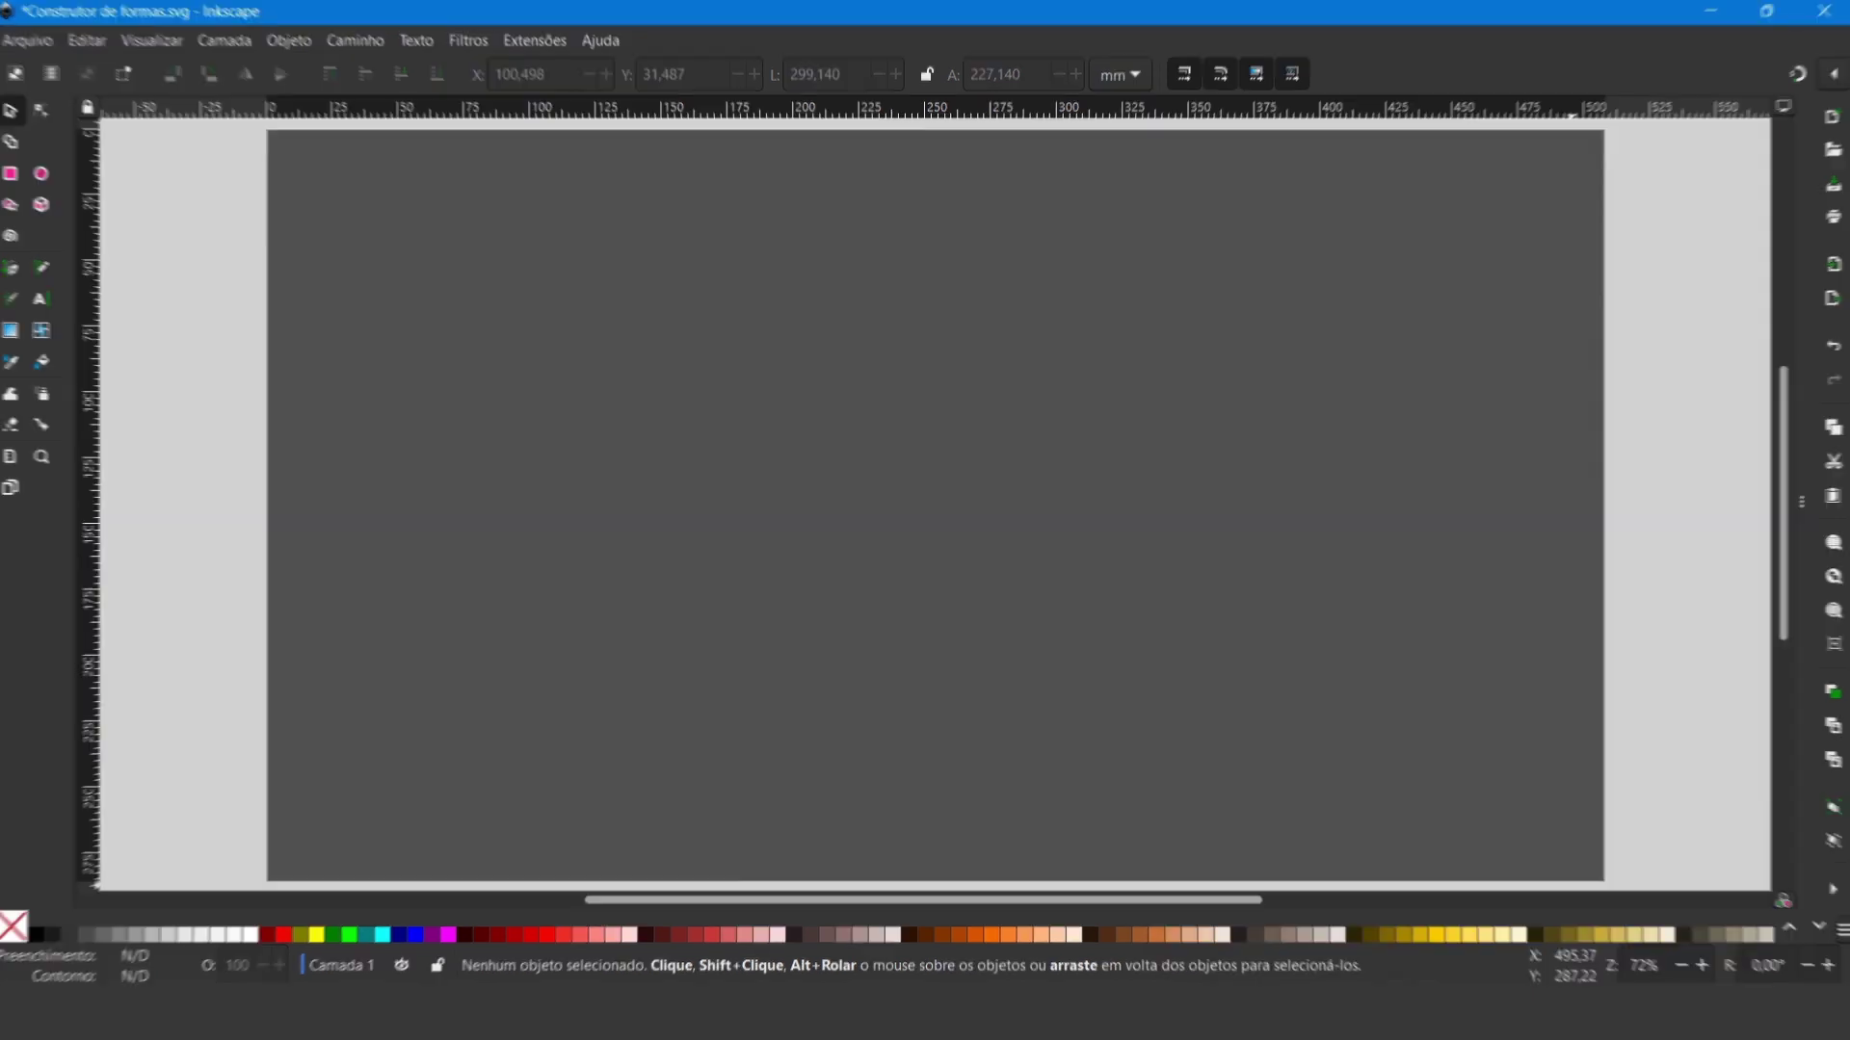
{"action": "left_click_drag", "start_coordinate": [351, 68], "coordinate": [220, 68]}
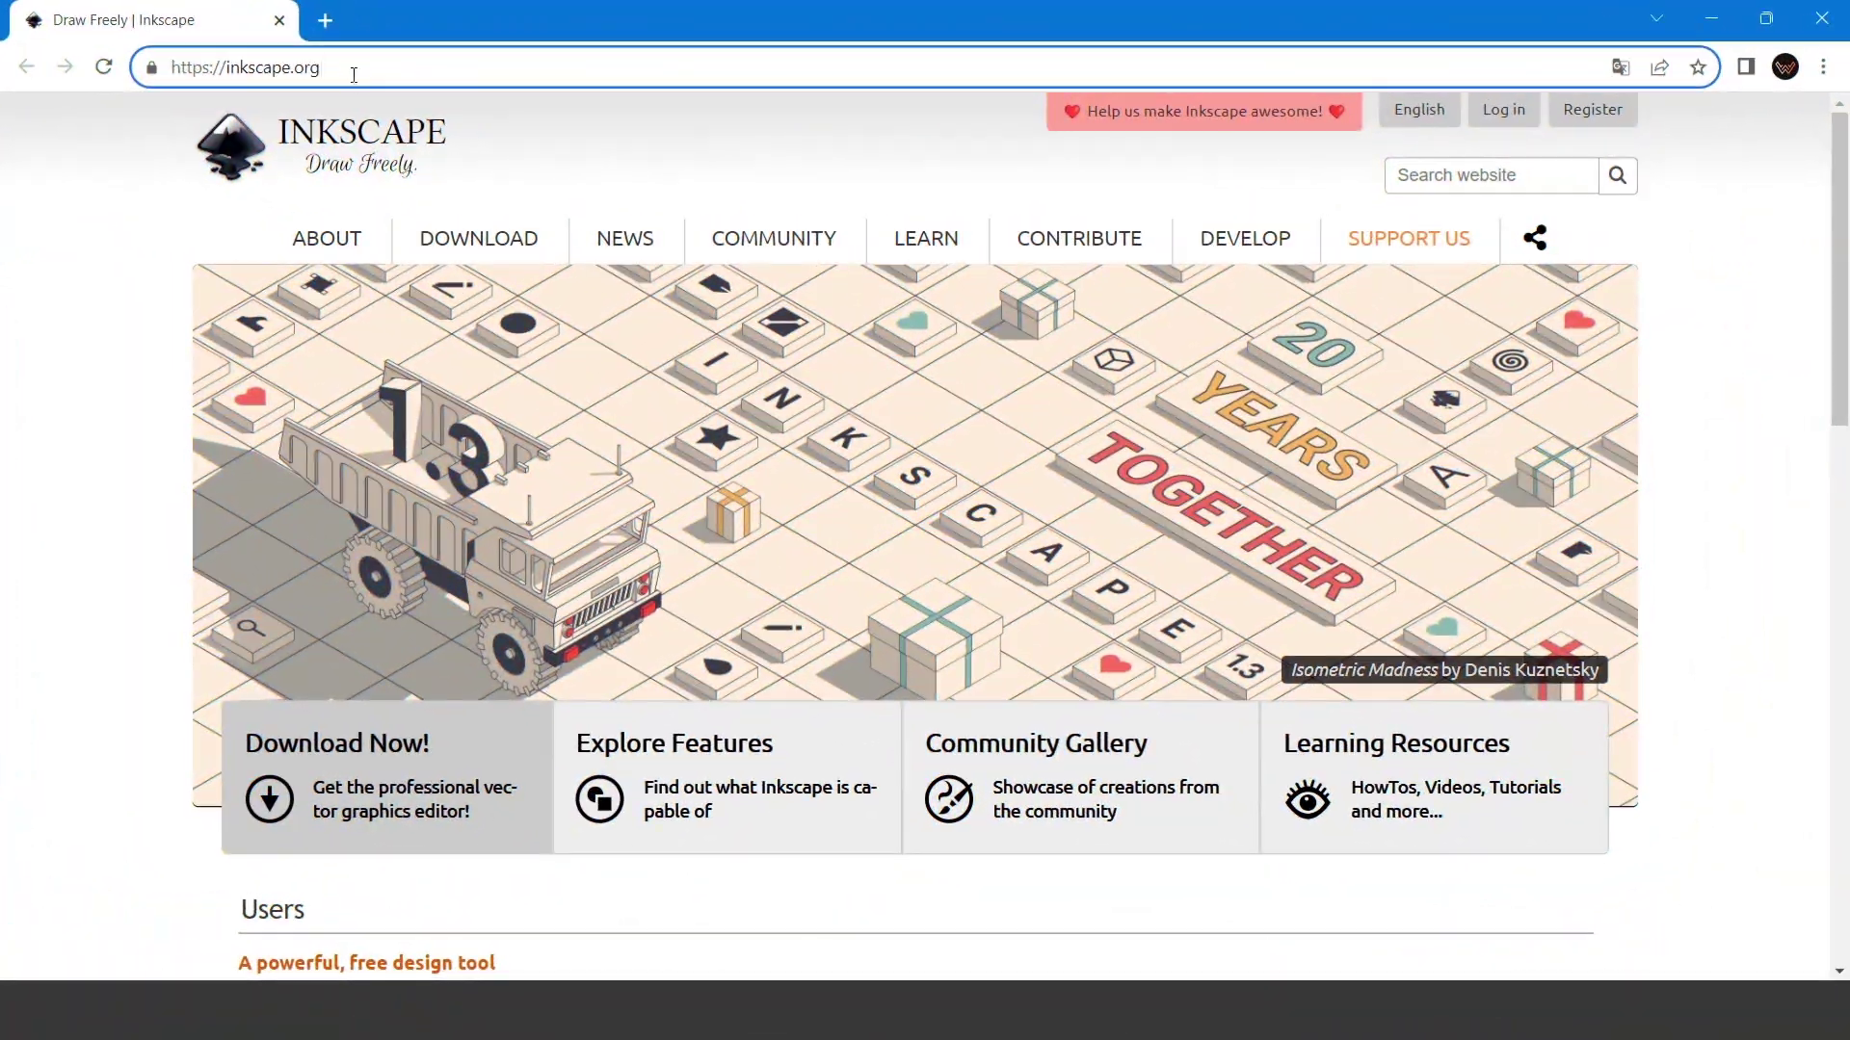
{"action": "left_click", "coordinate": [1729, 279]}
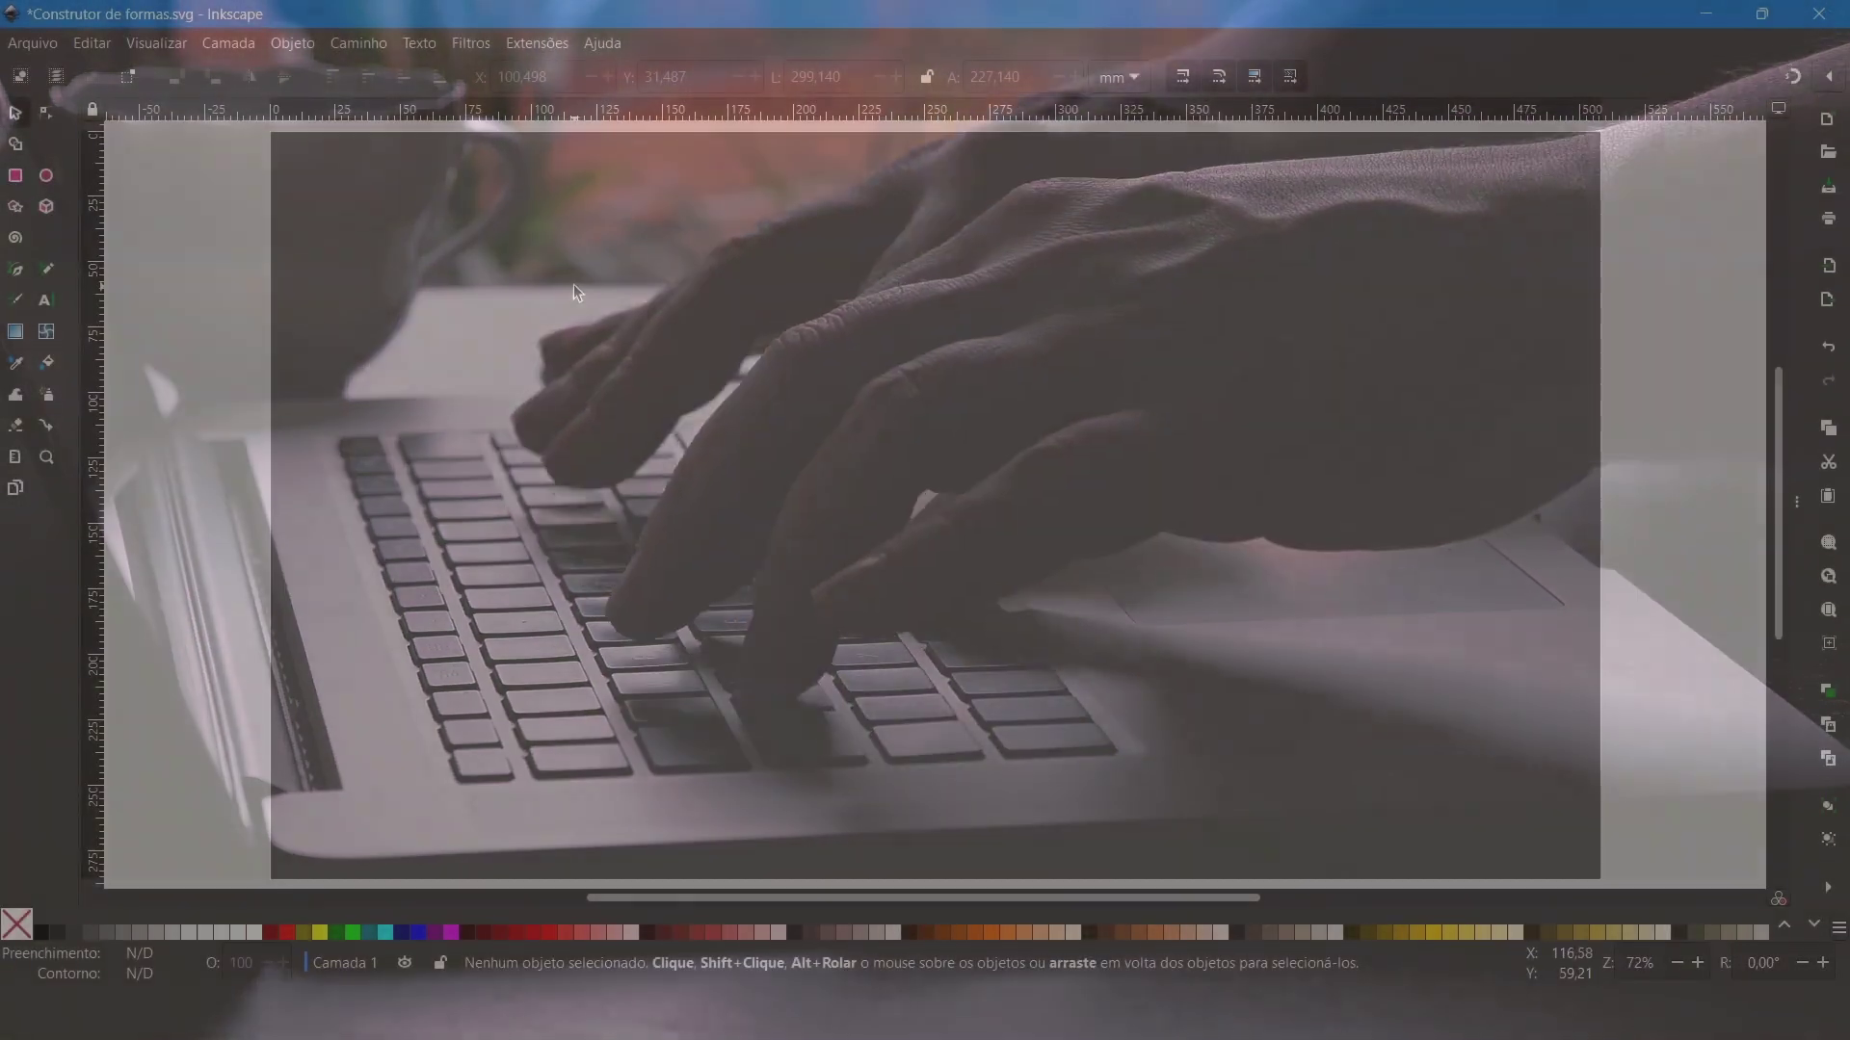
Step: Undo to bring back the ring logo, then start a new document from the Arquivo menu
{"action": "key", "text": "ctrl+z"}
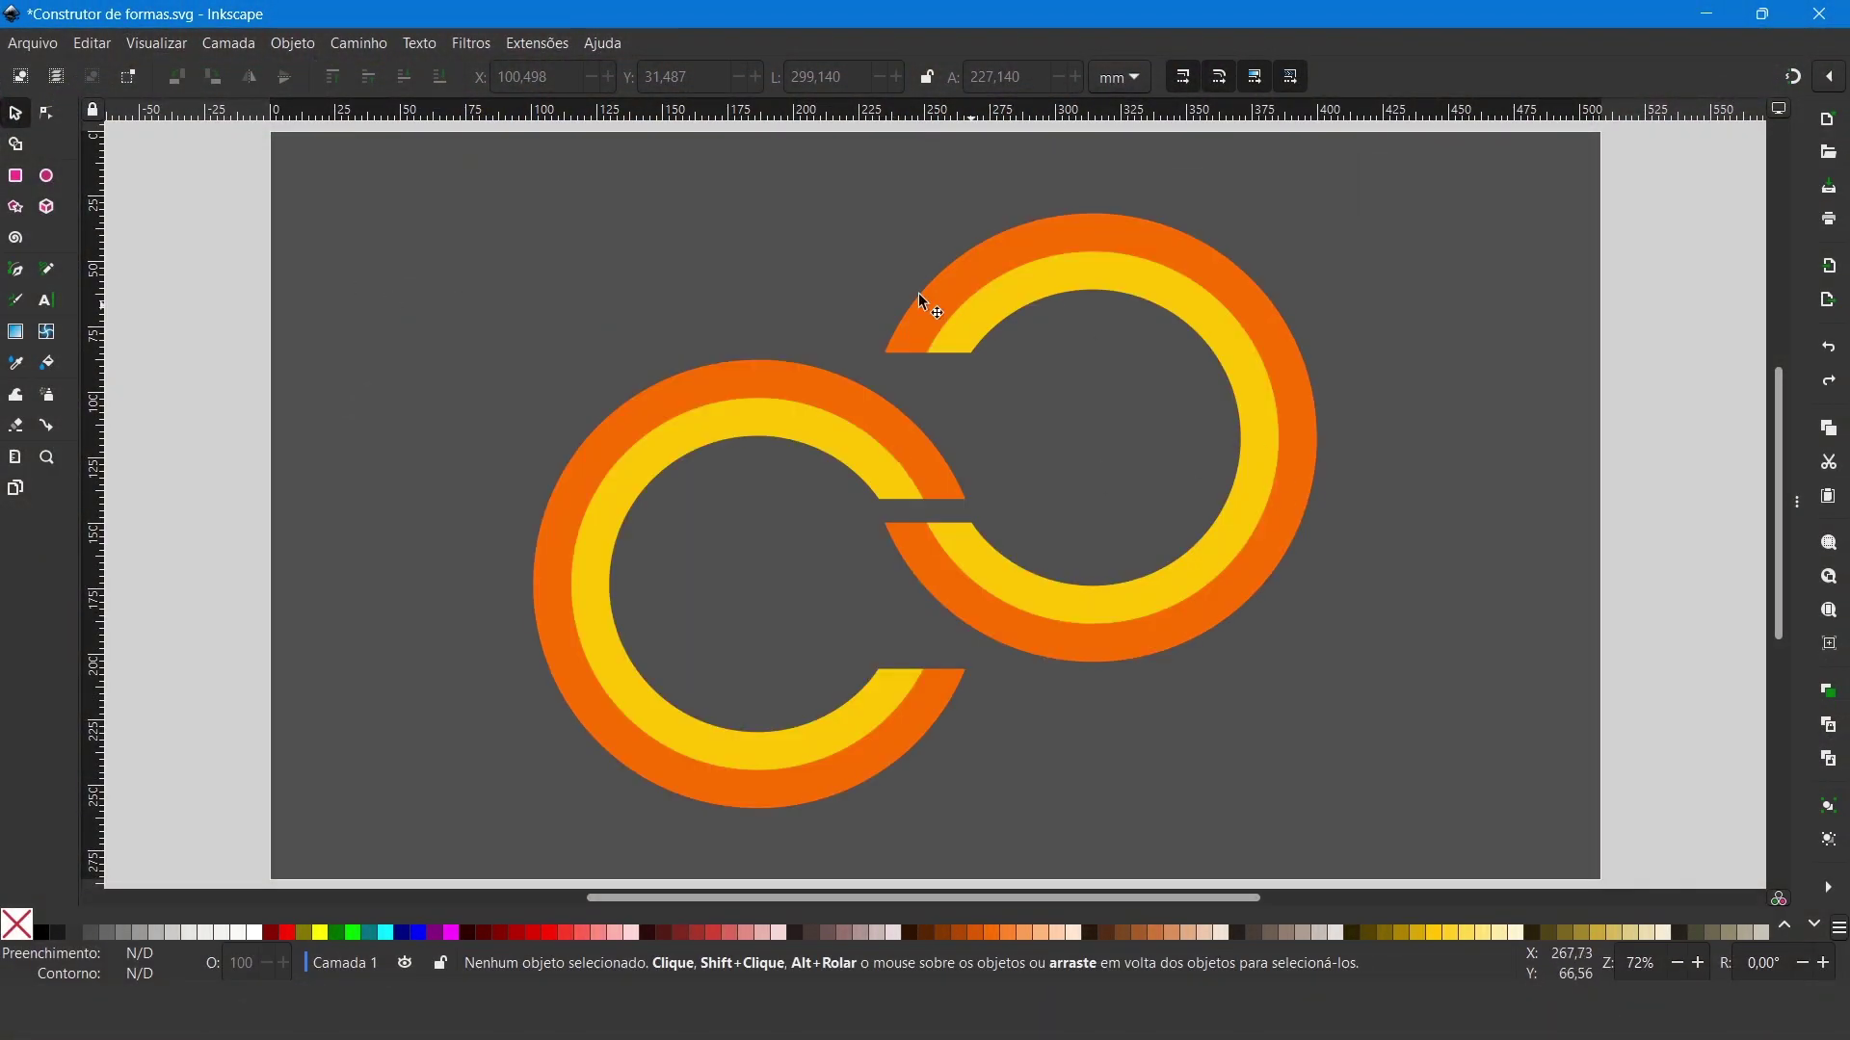
{"action": "left_click", "coordinate": [41, 52]}
{"action": "left_click", "coordinate": [63, 85]}
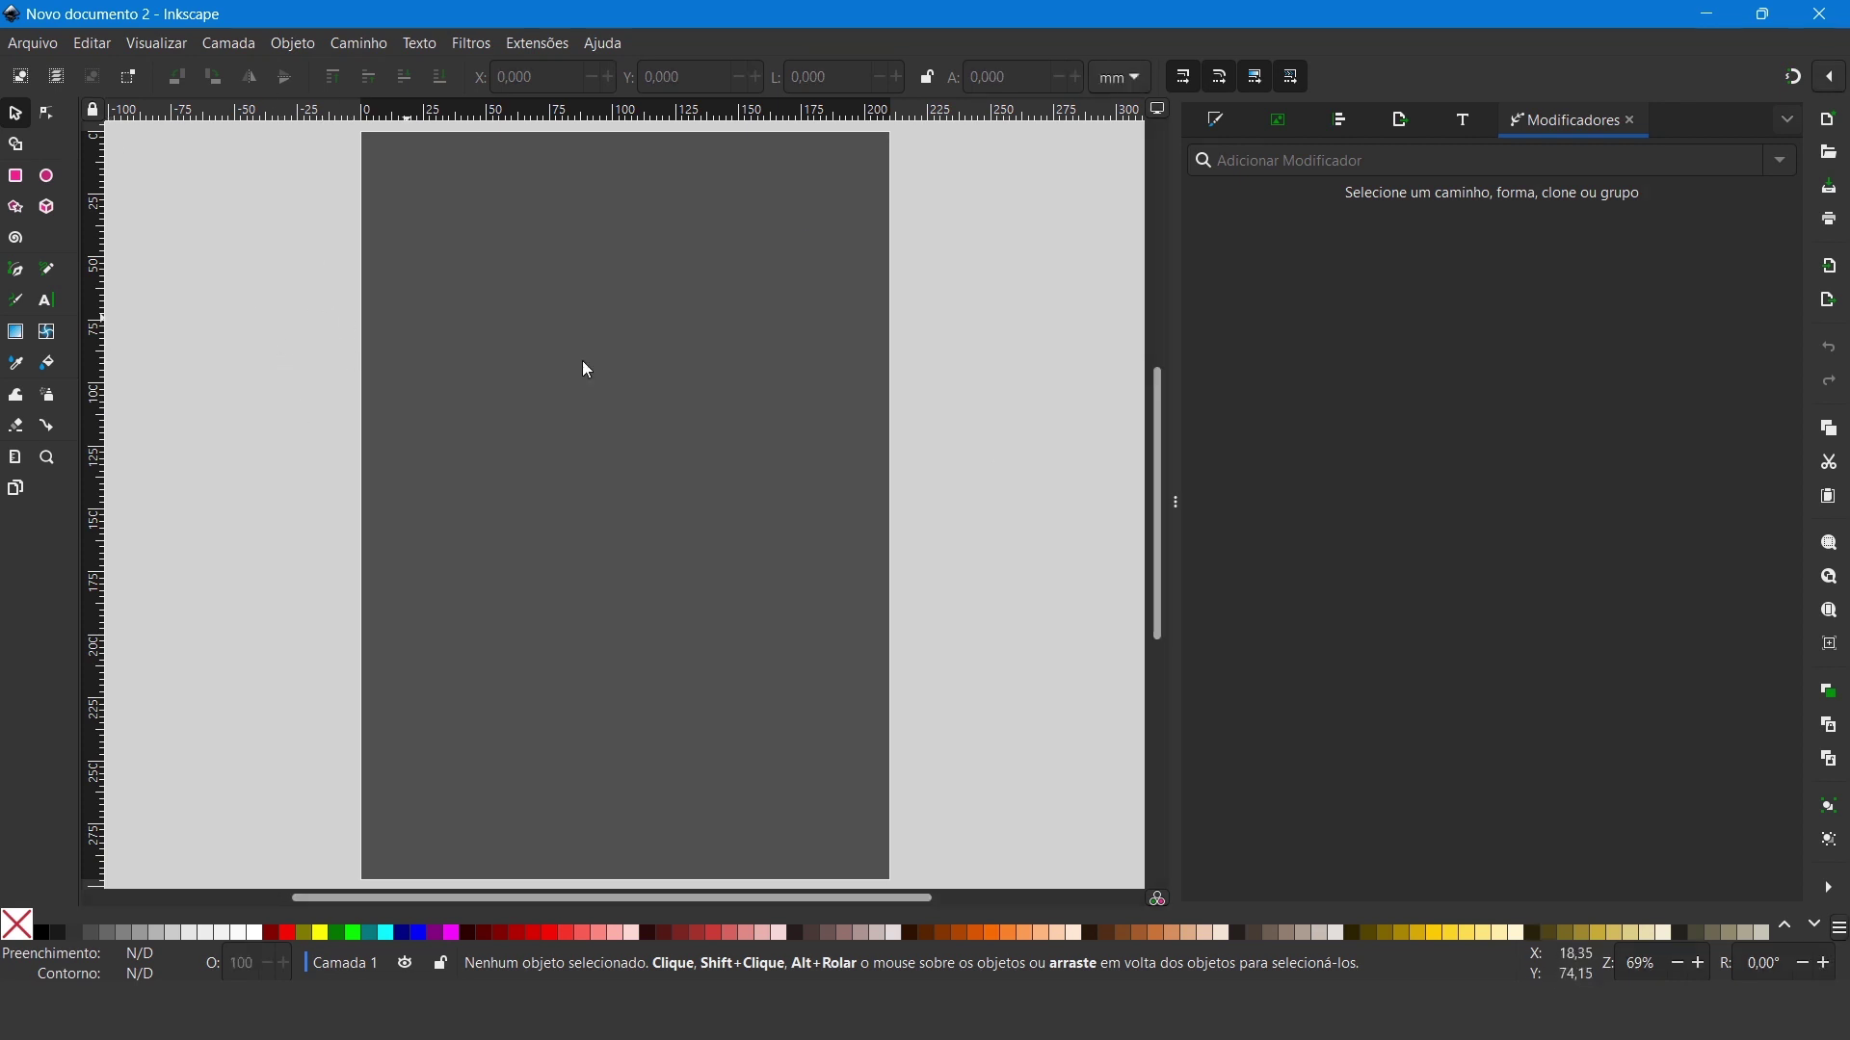
{"action": "left_click", "coordinate": [33, 44]}
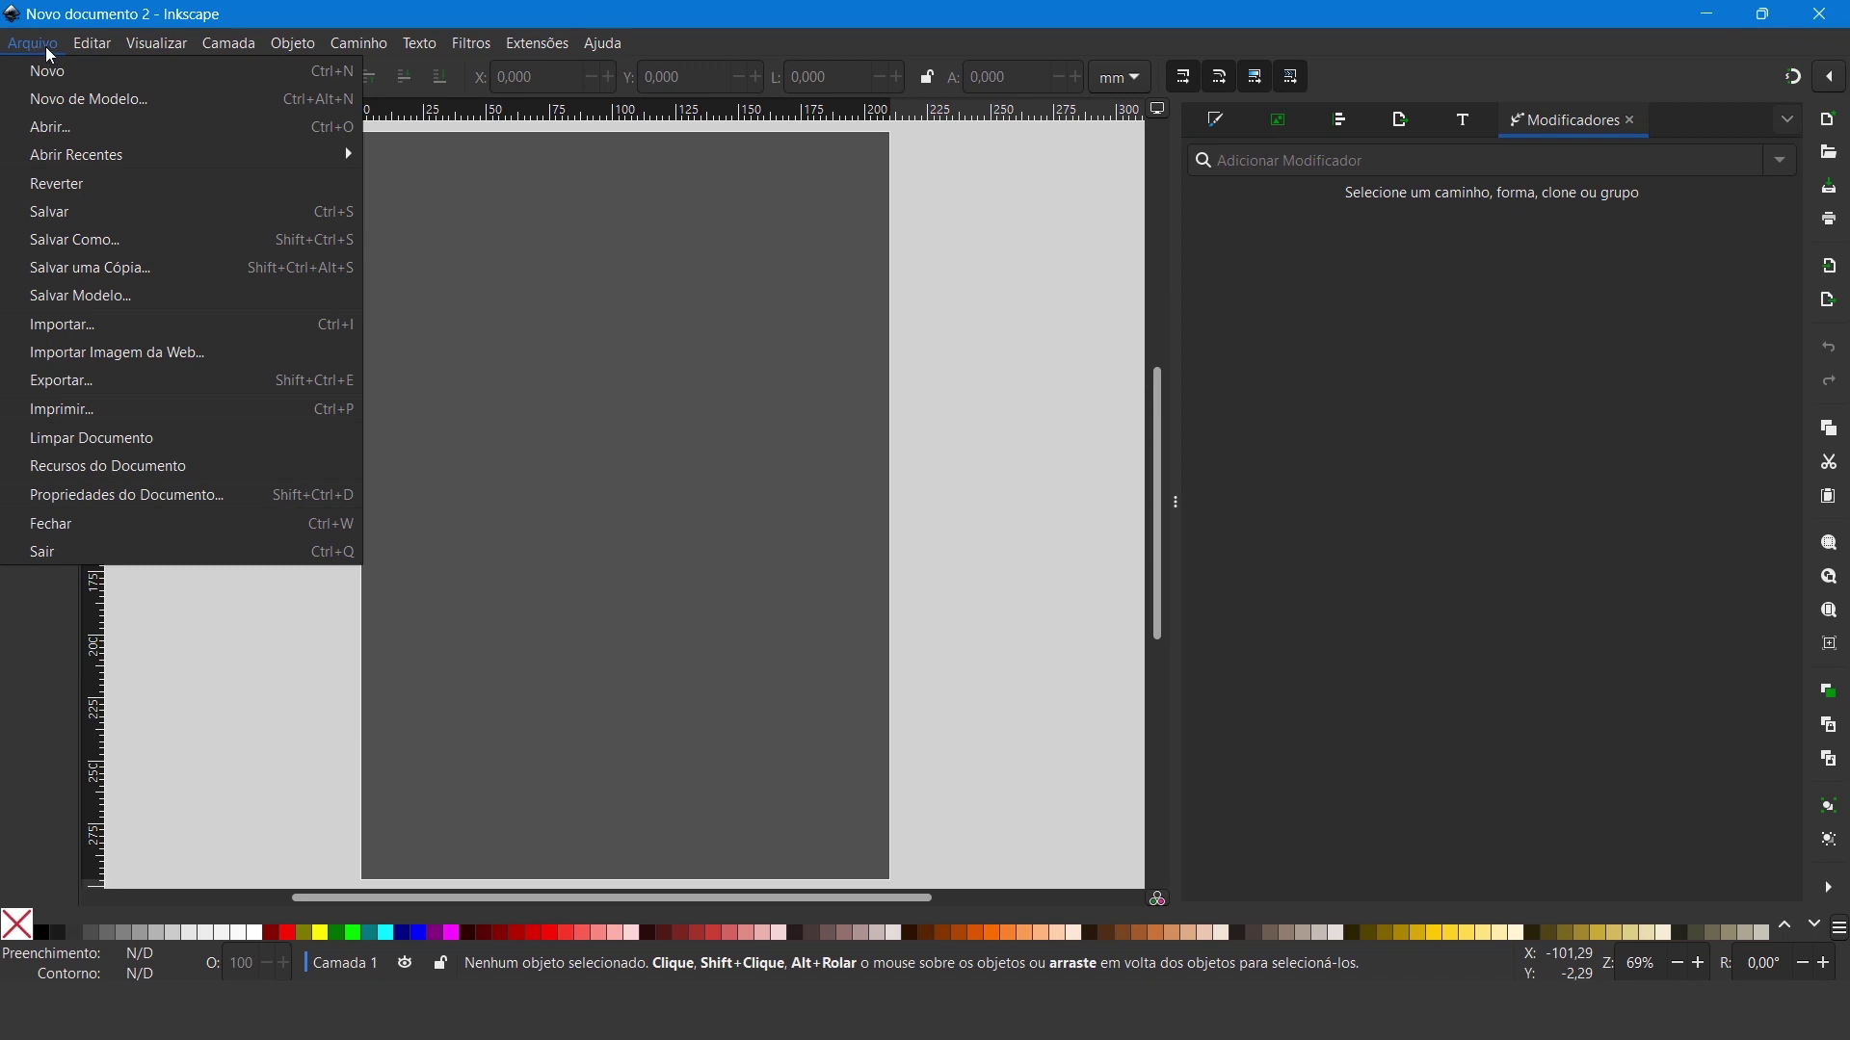
Step: In Document Properties, set the page size to 1920 × 1080 px
{"action": "left_click", "coordinate": [171, 501]}
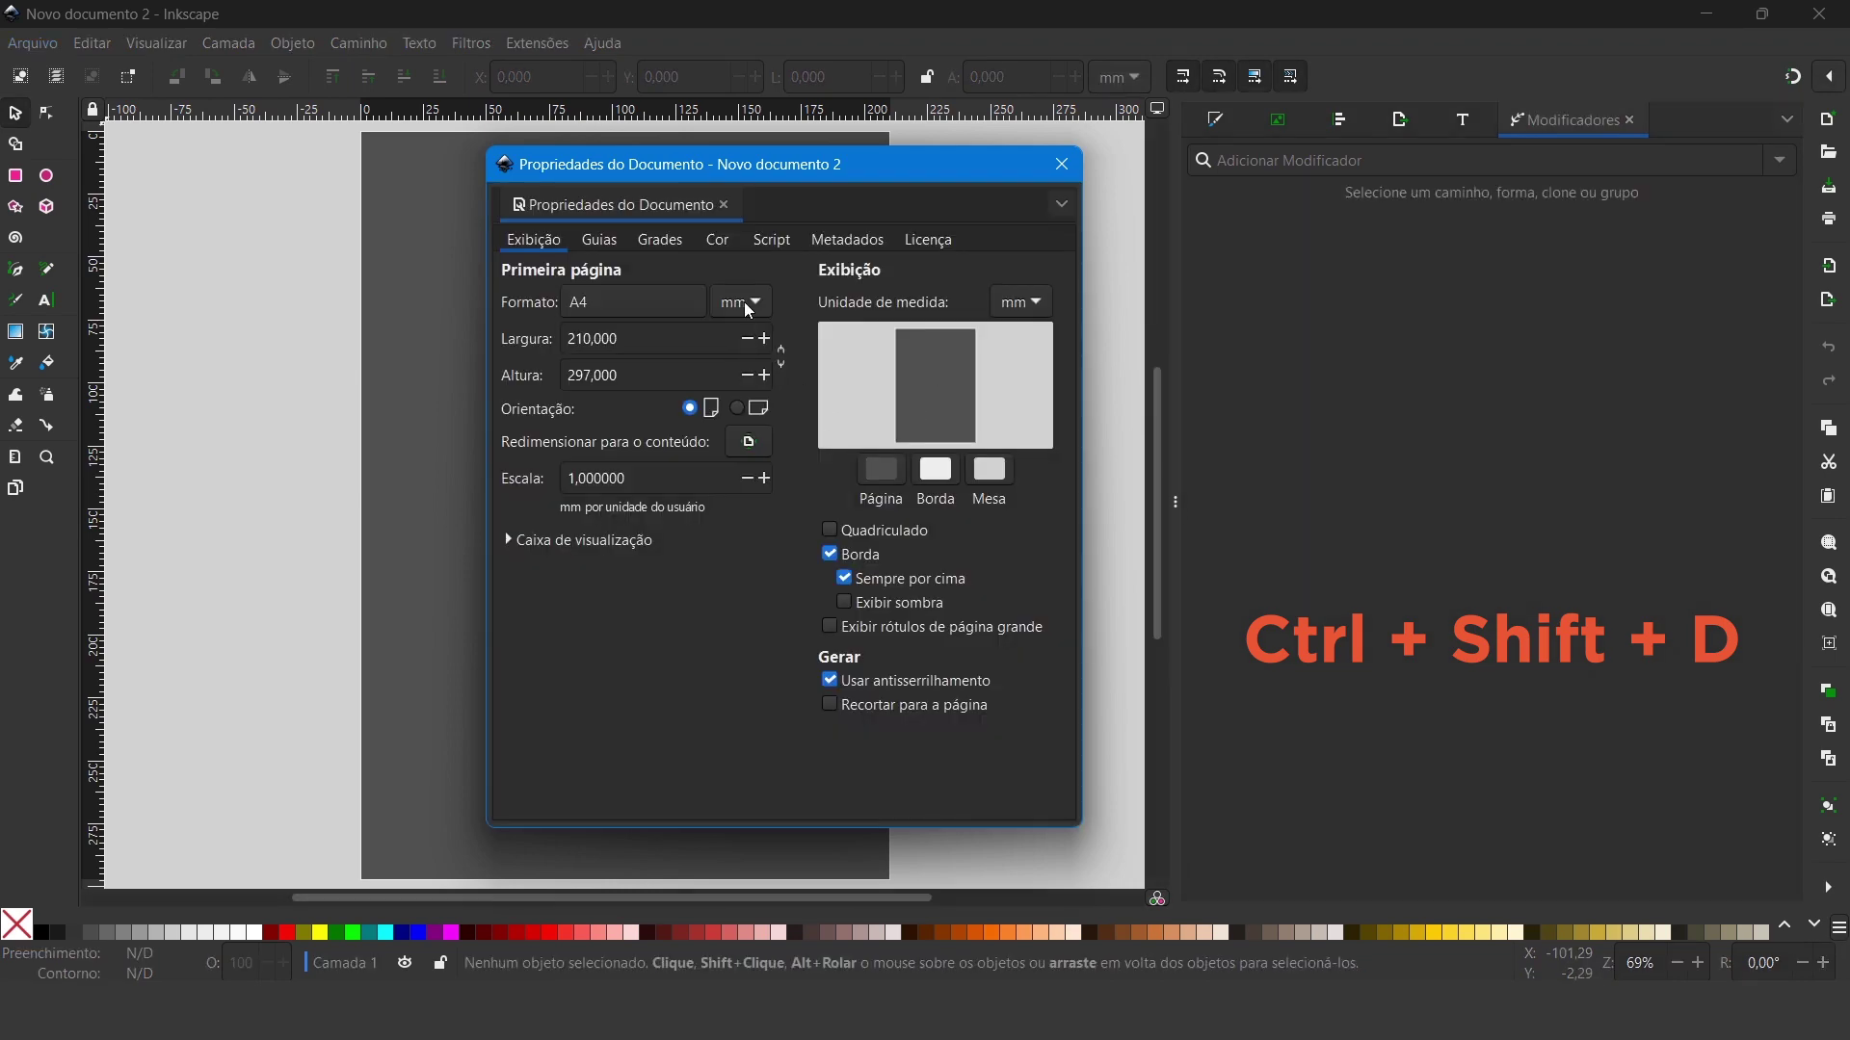
{"action": "left_click", "coordinate": [749, 311]}
{"action": "left_click", "coordinate": [744, 339]}
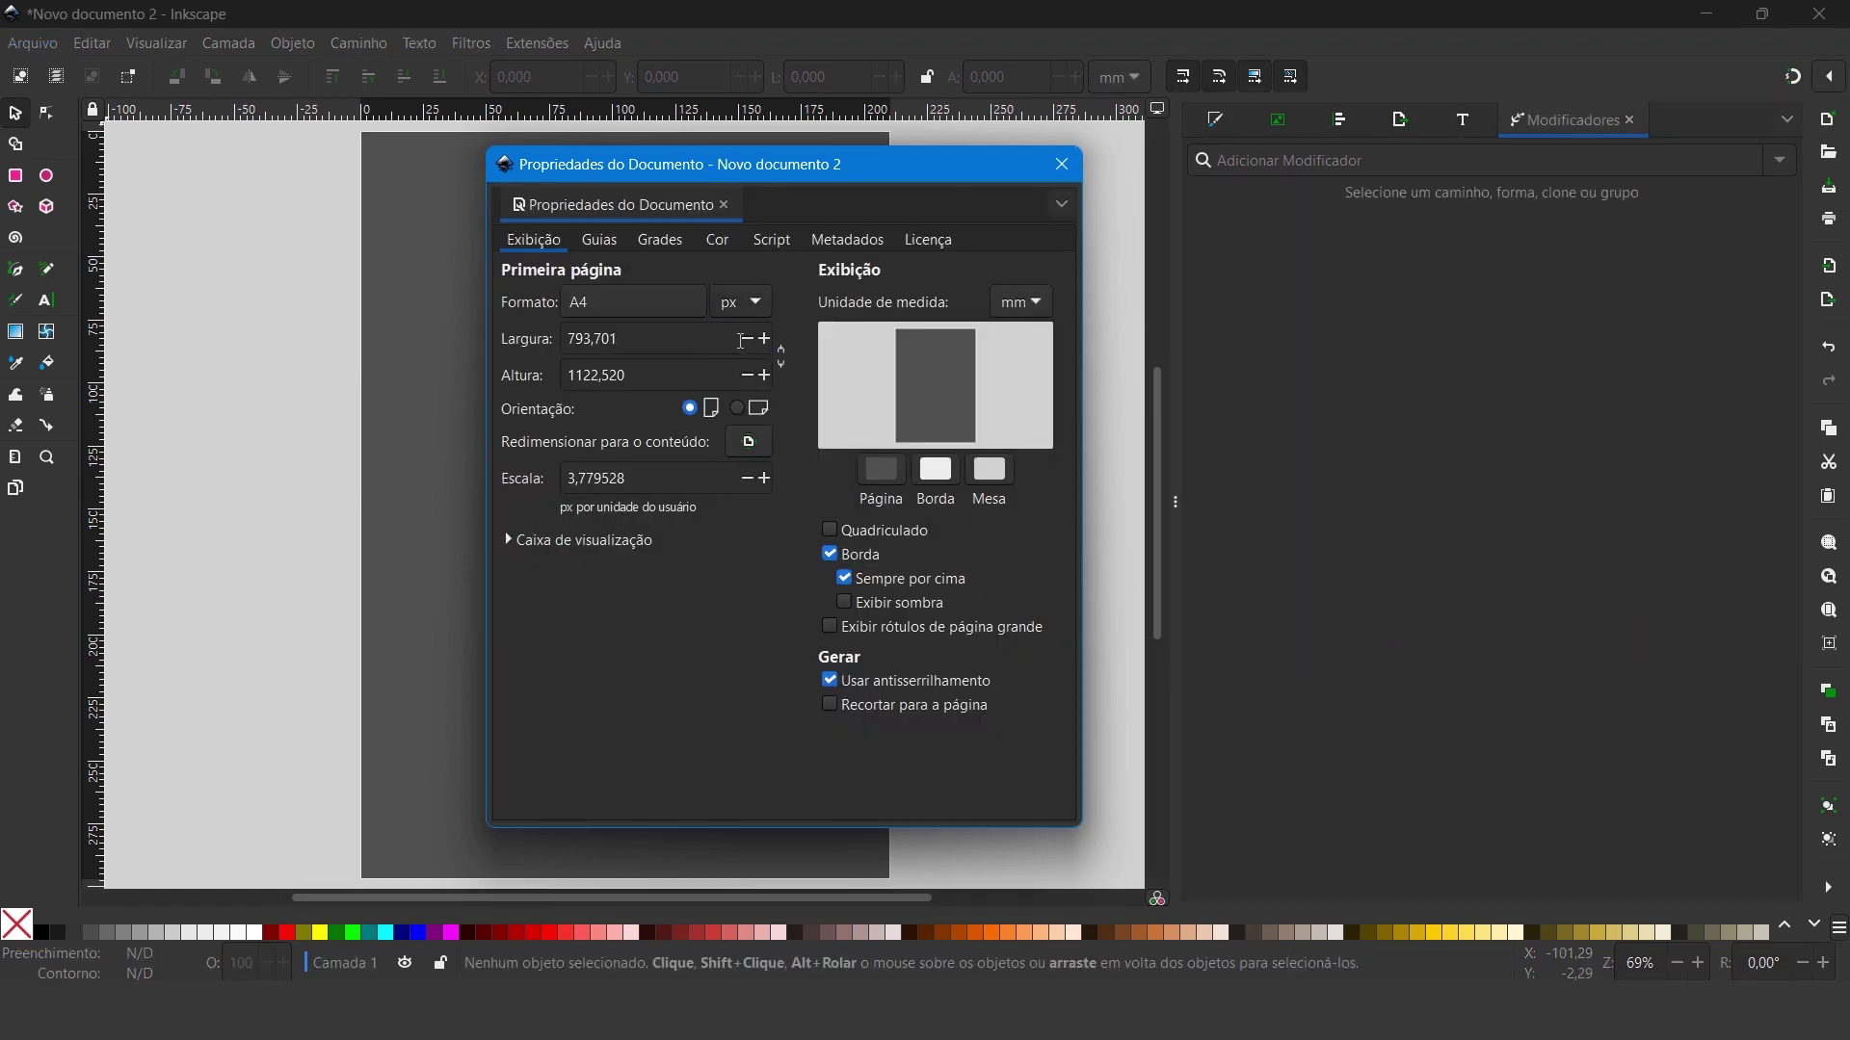
{"action": "left_click_drag", "start_coordinate": [681, 352], "coordinate": [517, 339]}
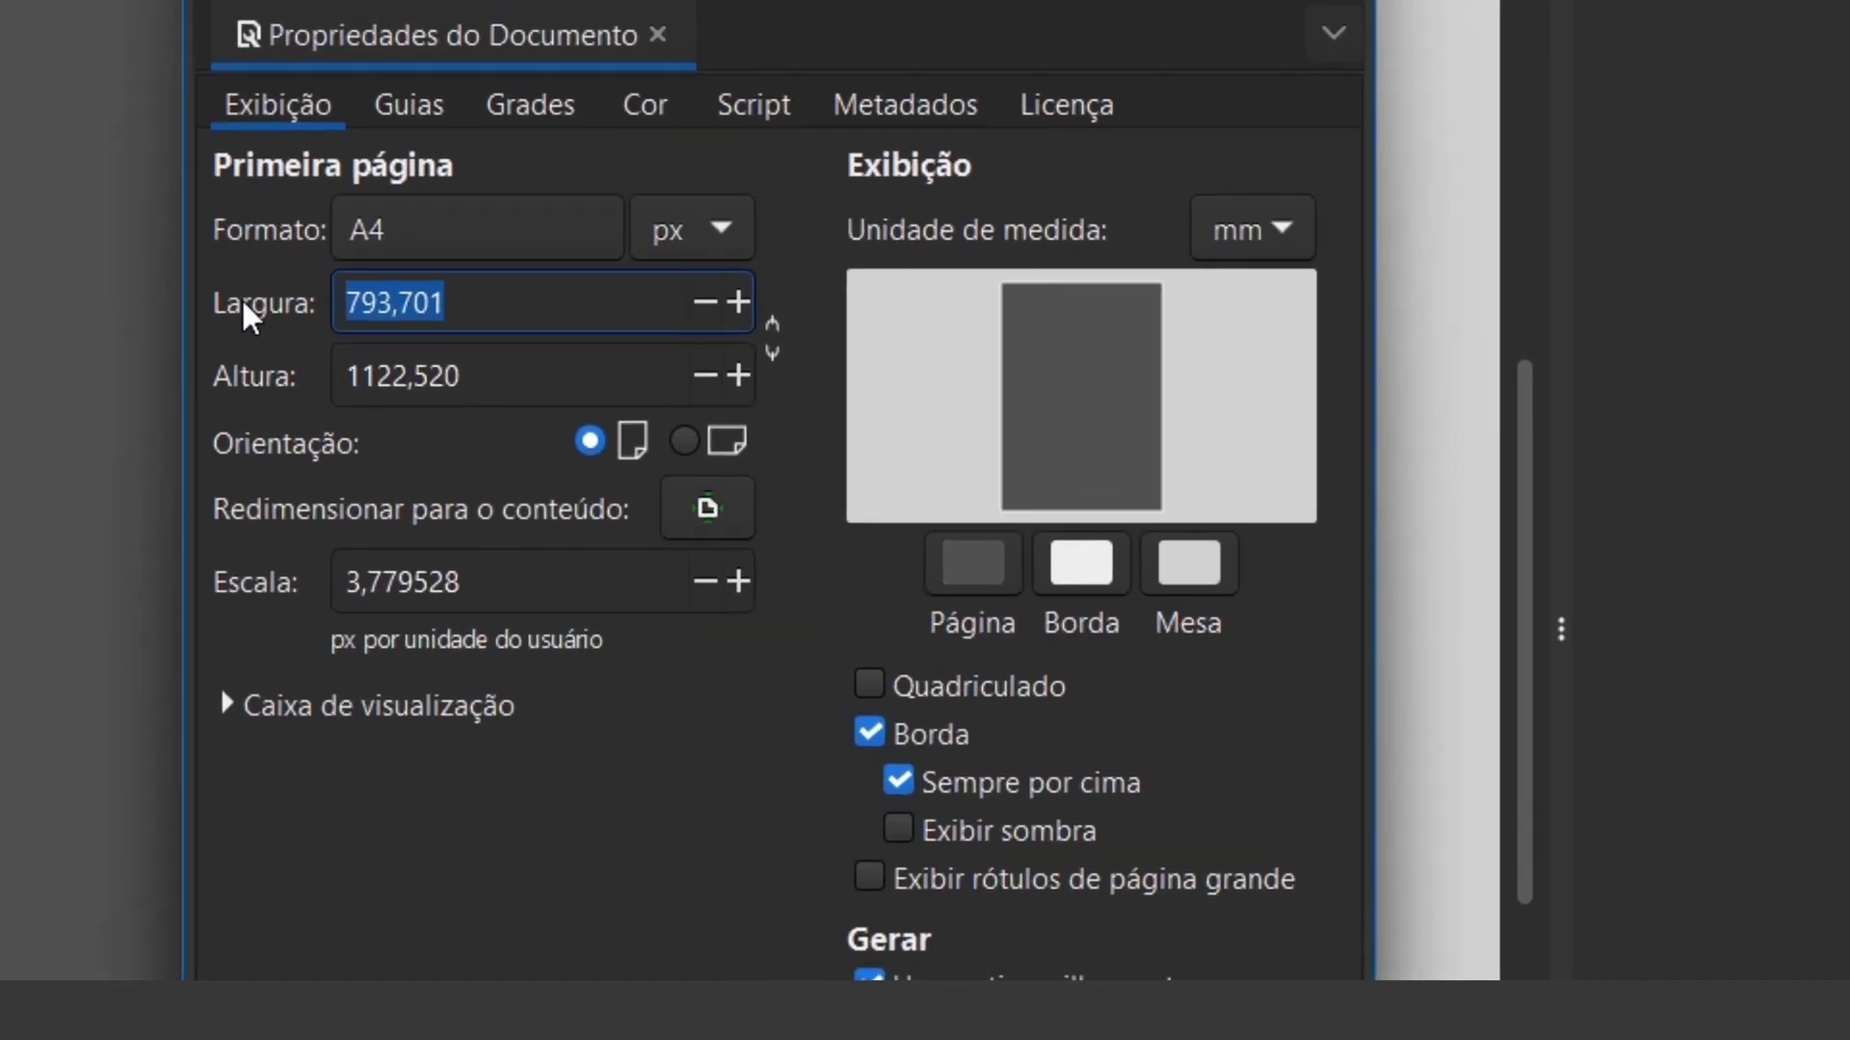
{"action": "type", "text": "1920"}
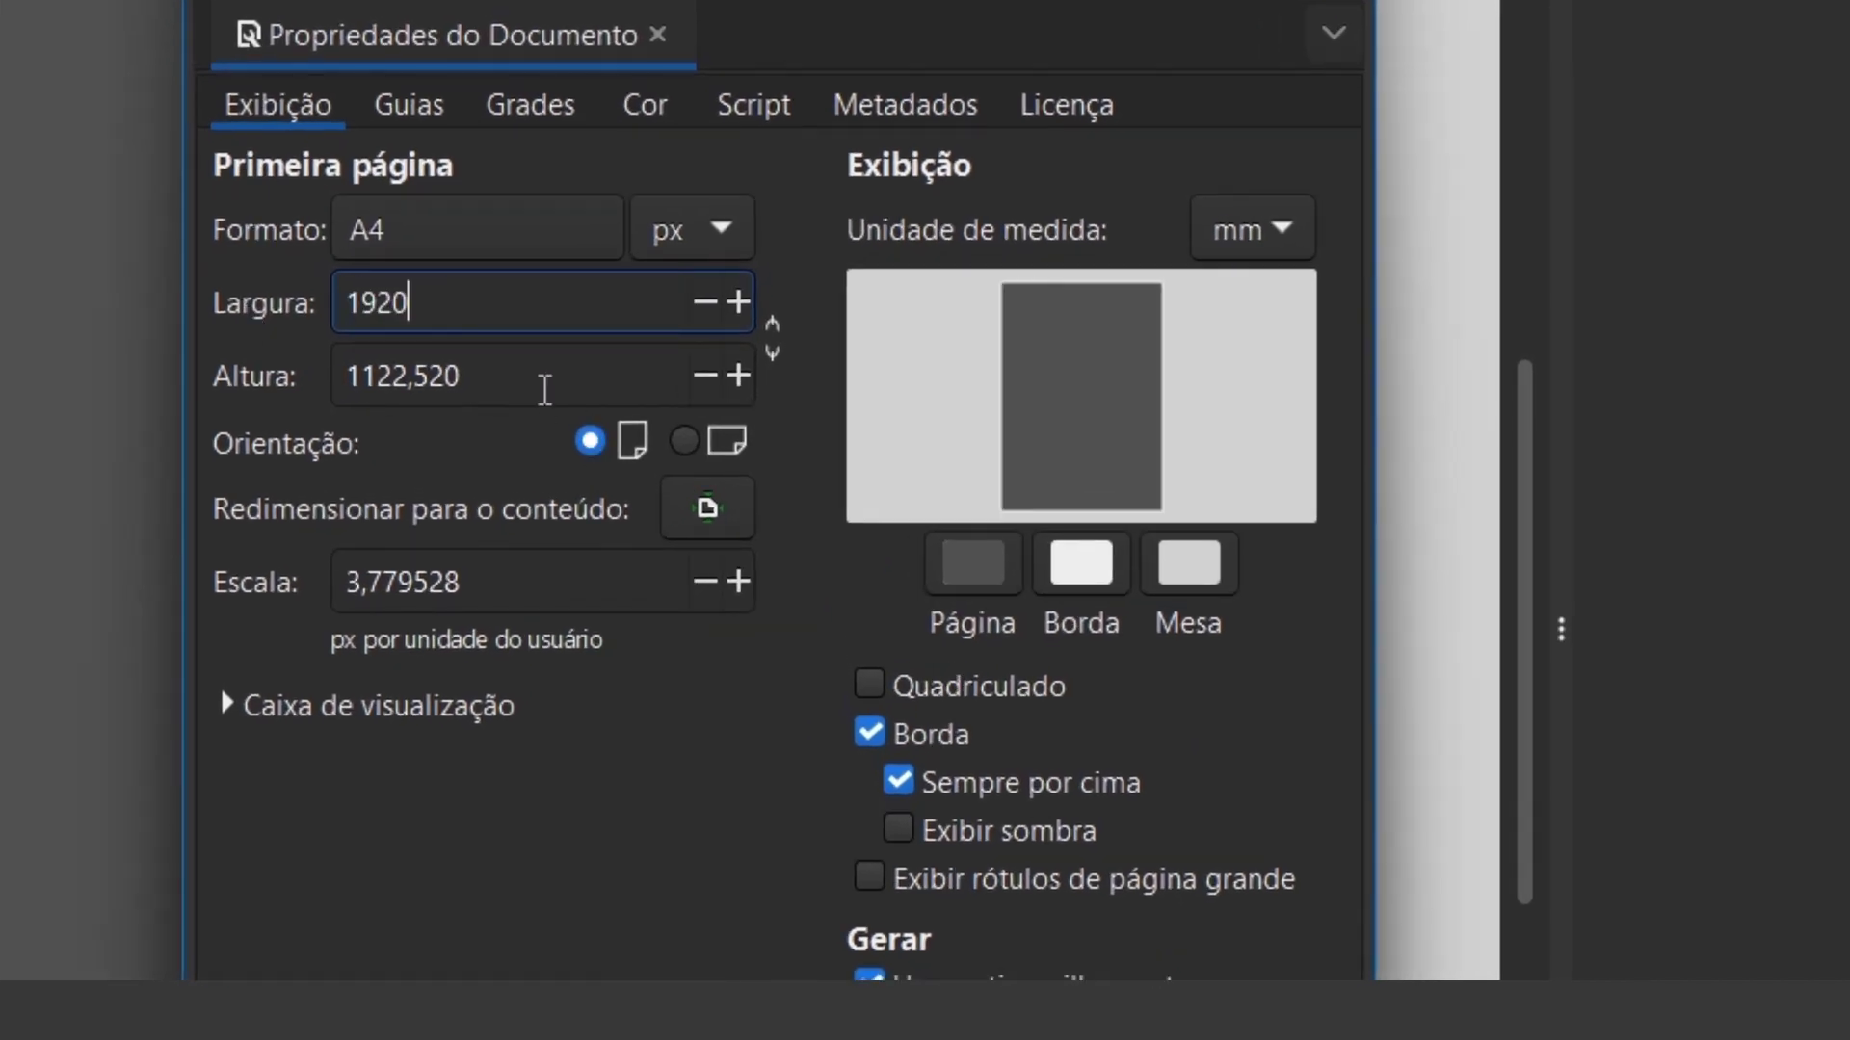
{"action": "key", "text": "Tab"}
{"action": "type", "text": "1080"}
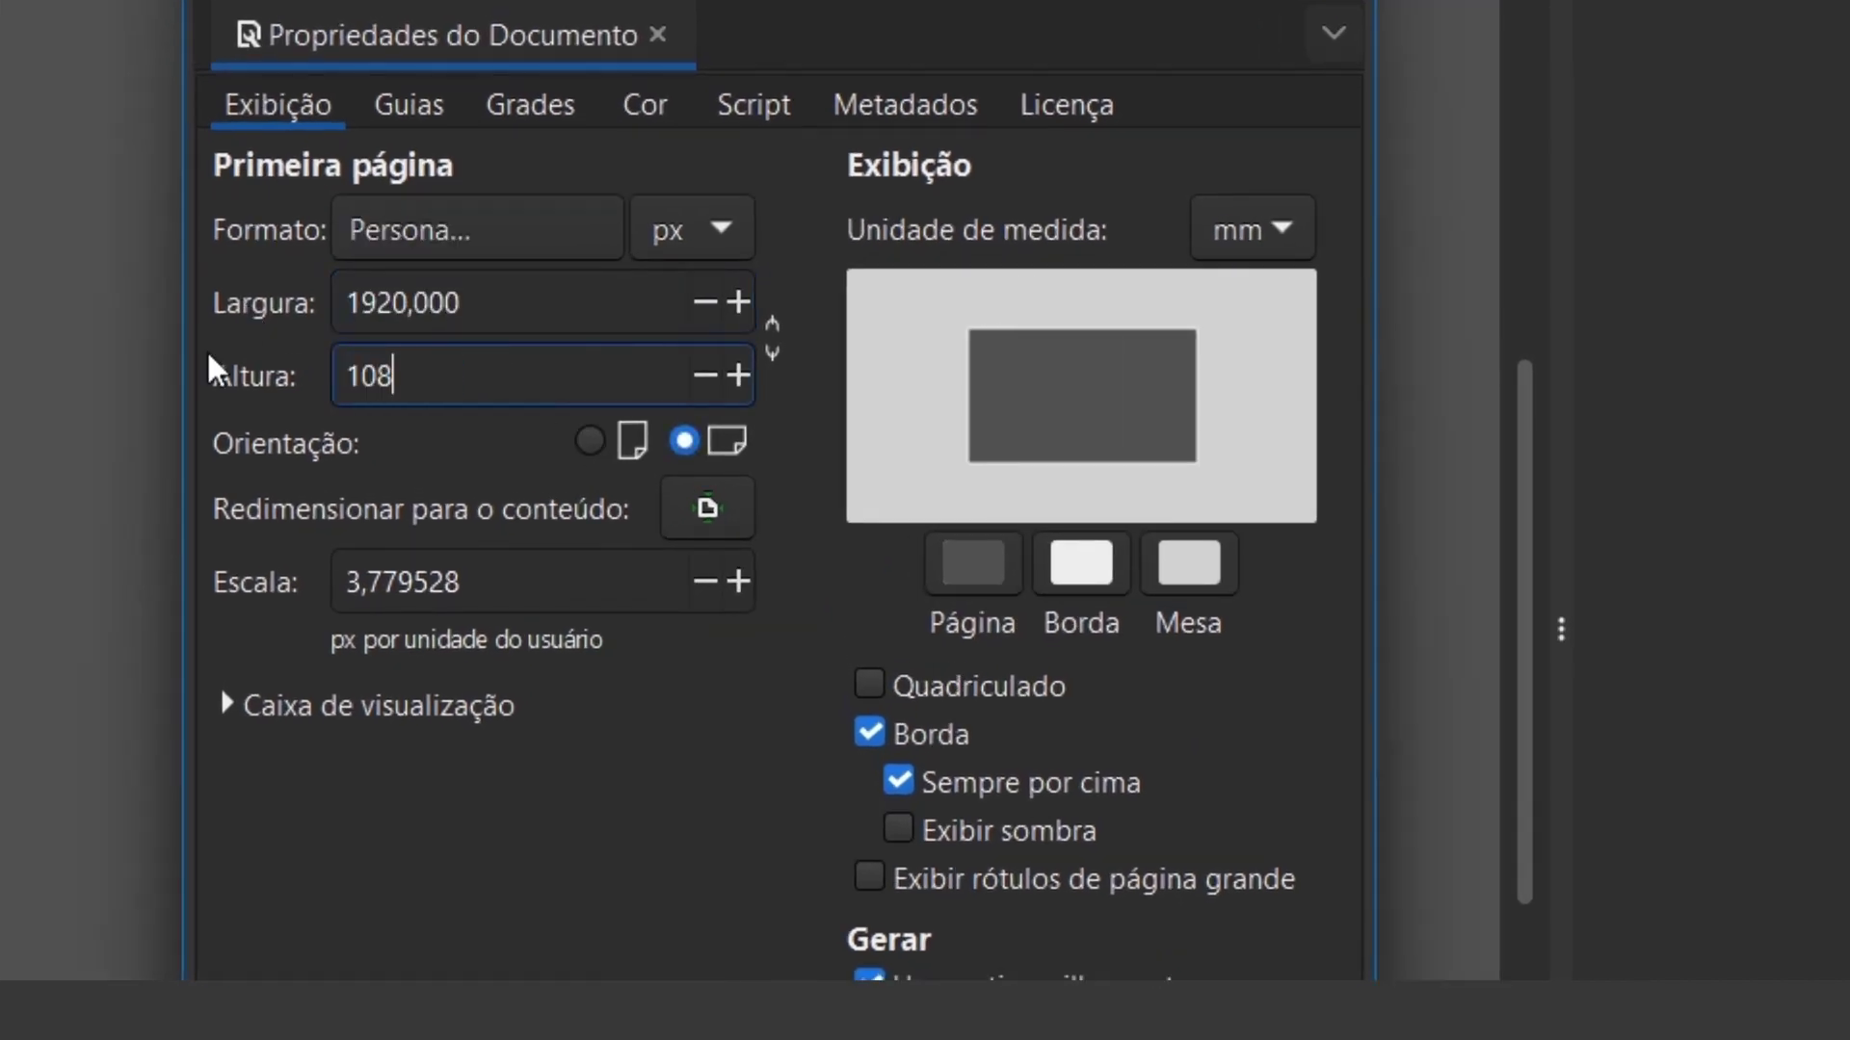
{"action": "left_click", "coordinate": [535, 302]}
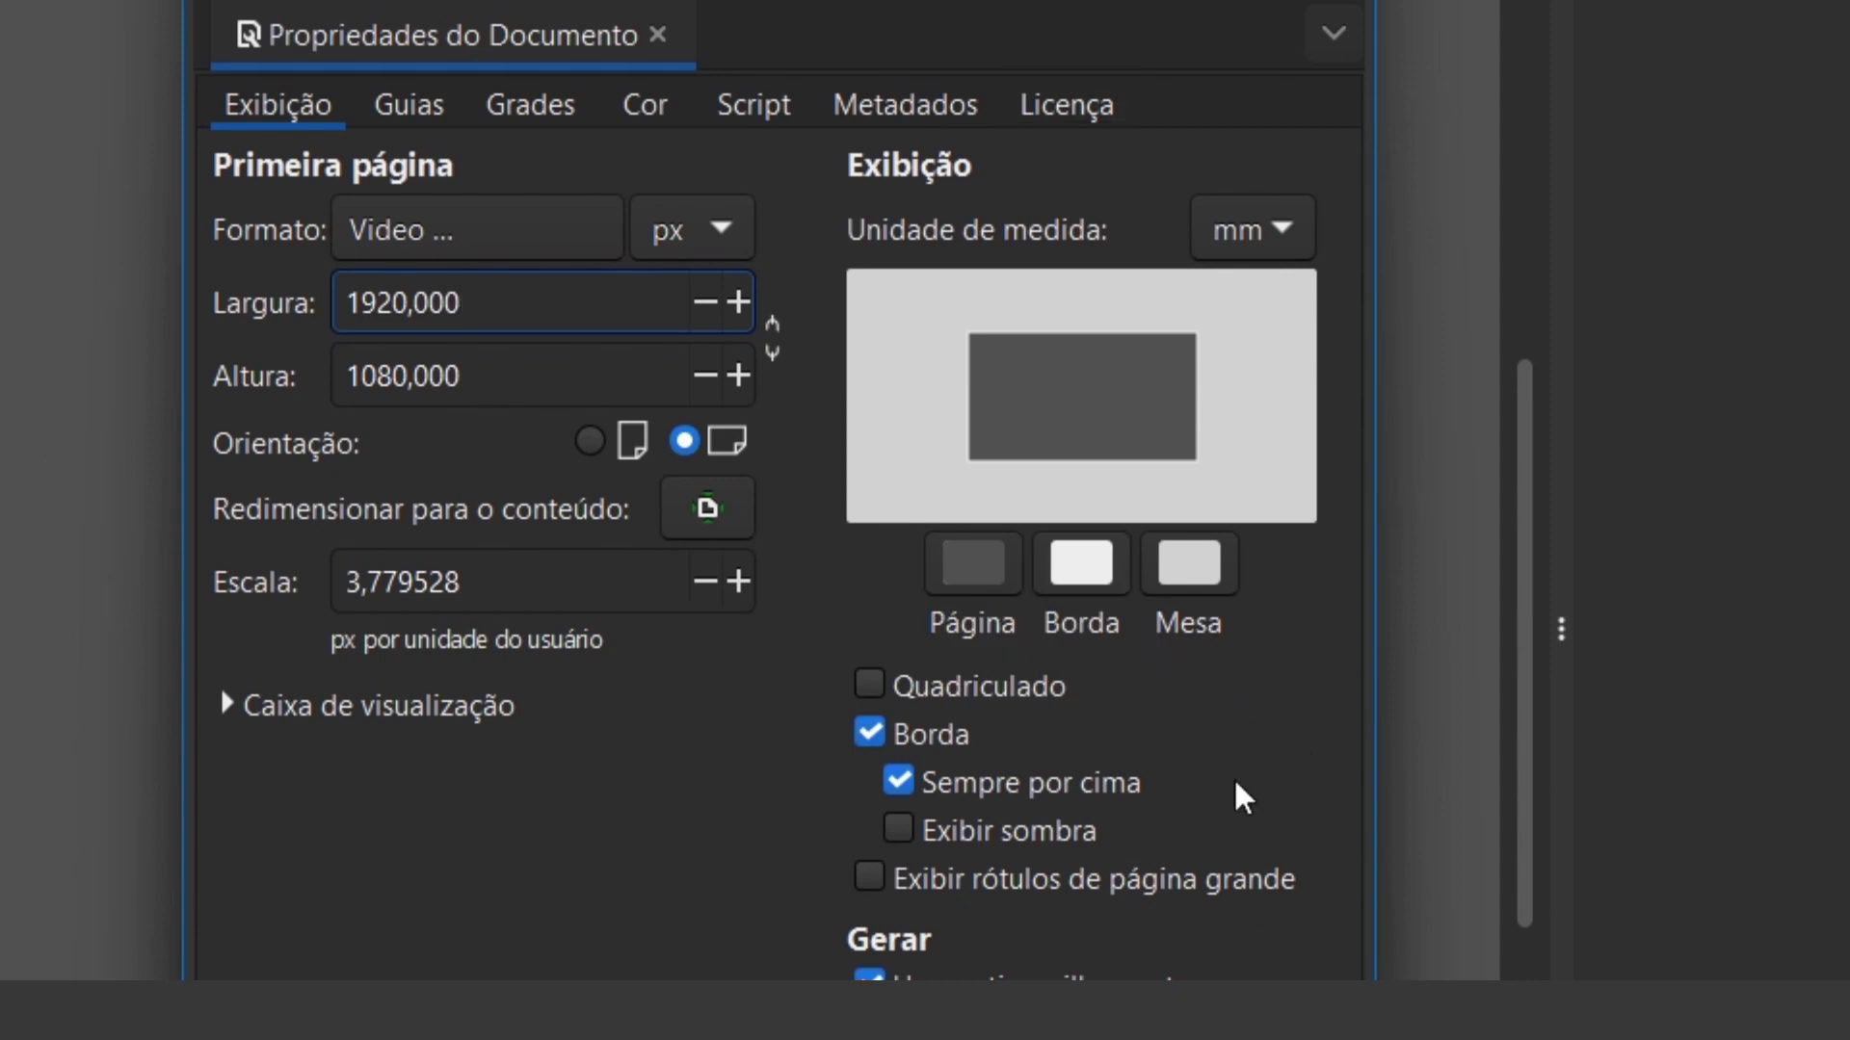
Step: Look at the desk colour setting, then close Document Properties
{"action": "left_click", "coordinate": [1204, 578]}
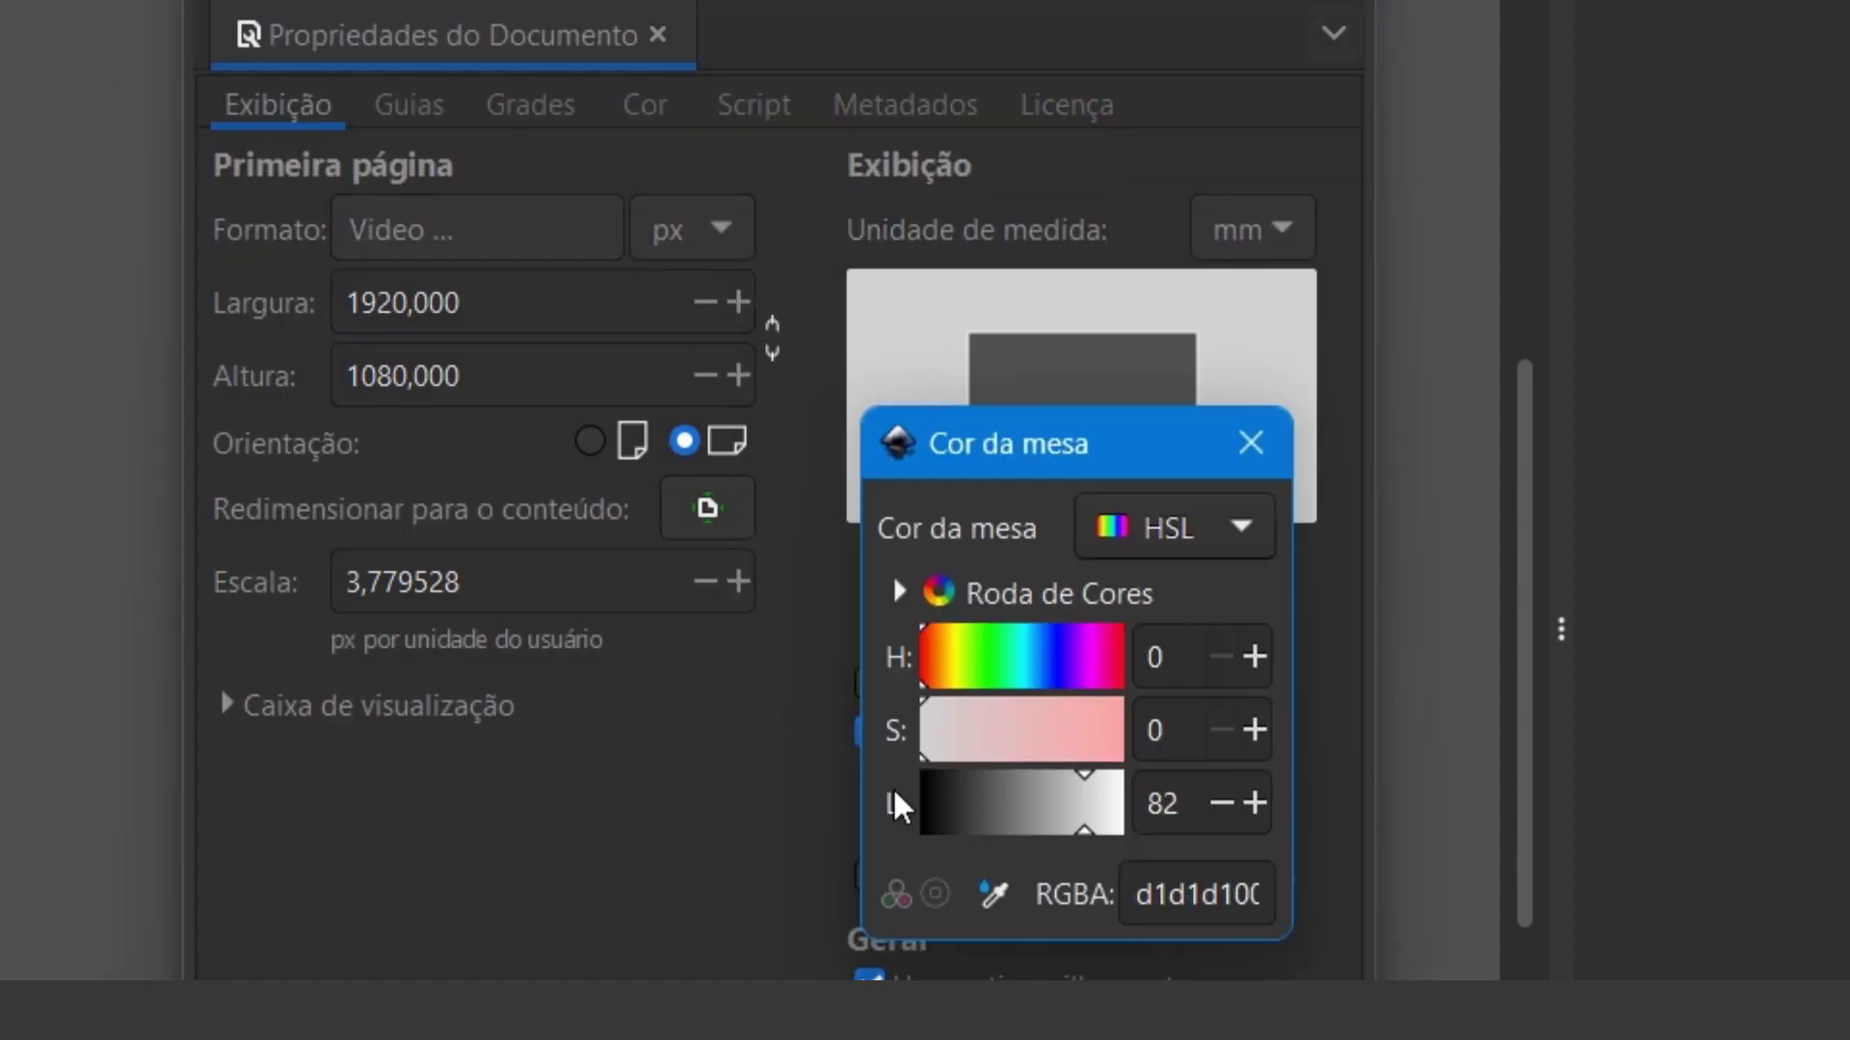
{"action": "left_click", "coordinate": [1252, 445]}
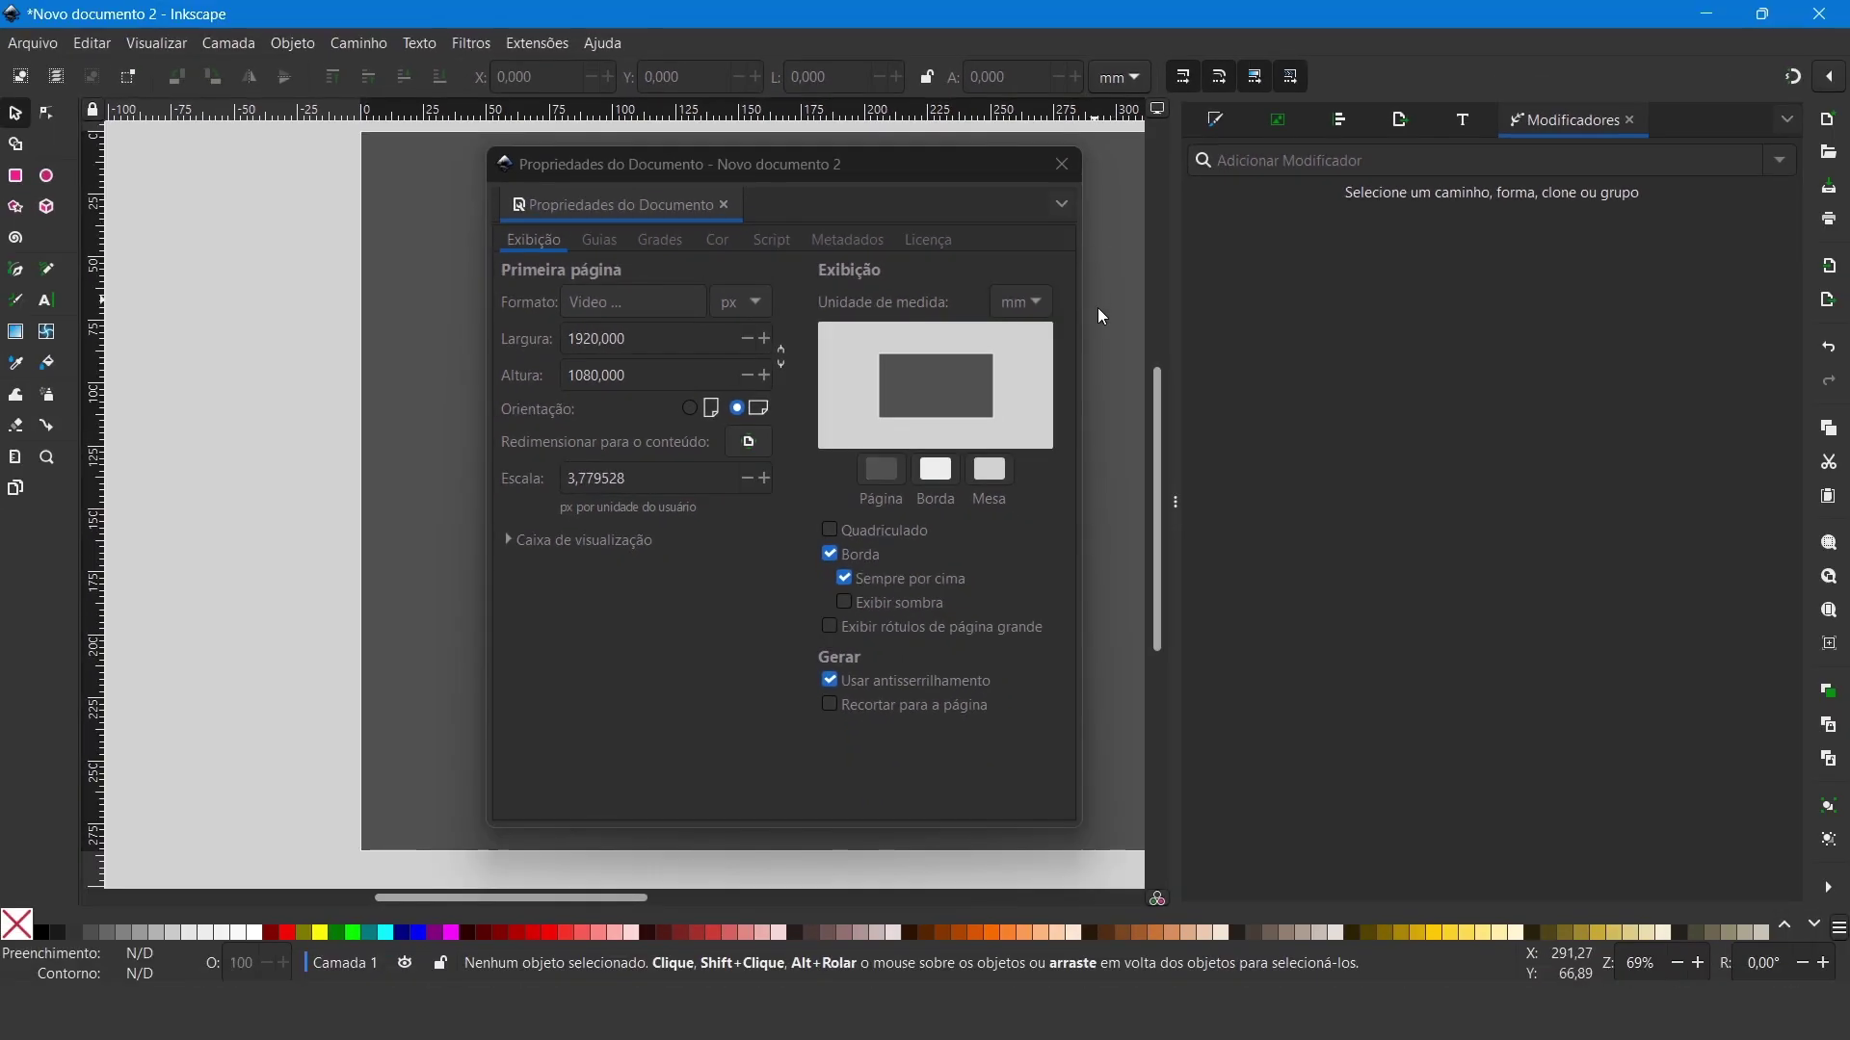
{"action": "left_click", "coordinate": [1064, 170]}
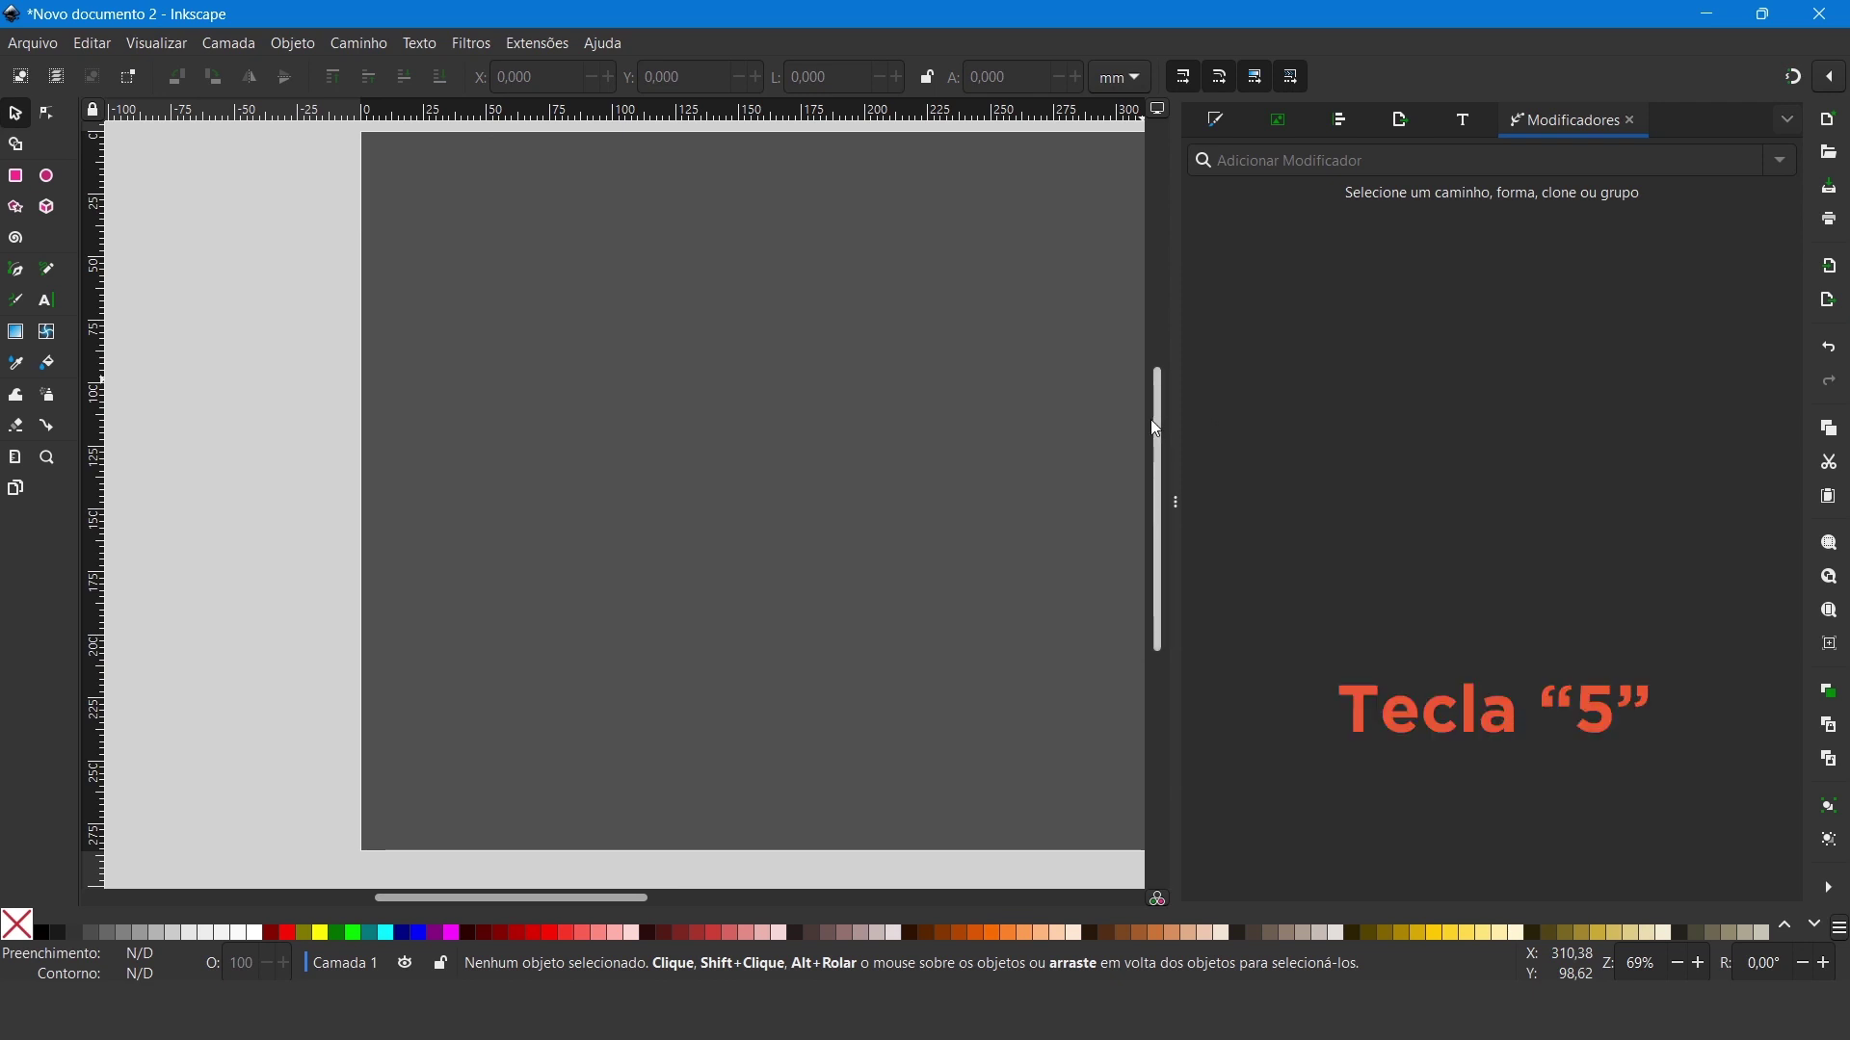
Step: Fit the page in view and draw a circle with the Ellipse tool on the page's left side
{"action": "key", "text": "5"}
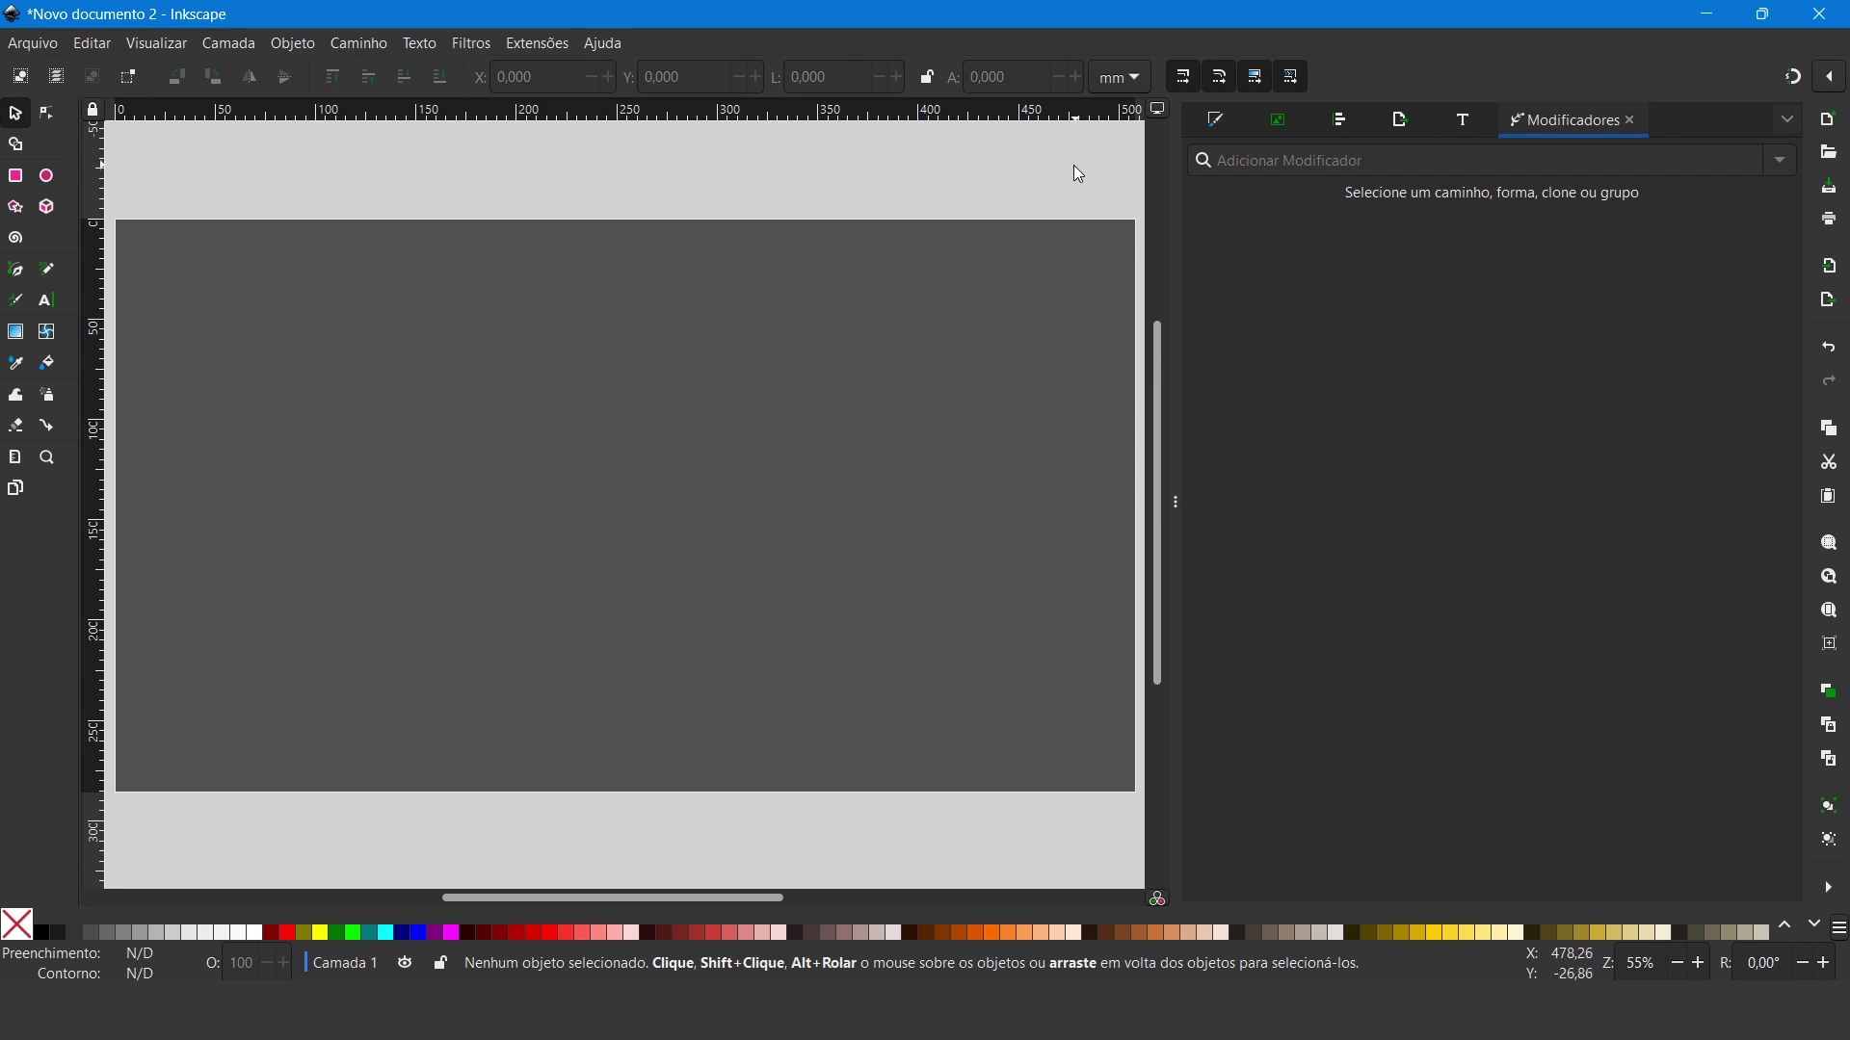
{"action": "left_click", "coordinate": [47, 178]}
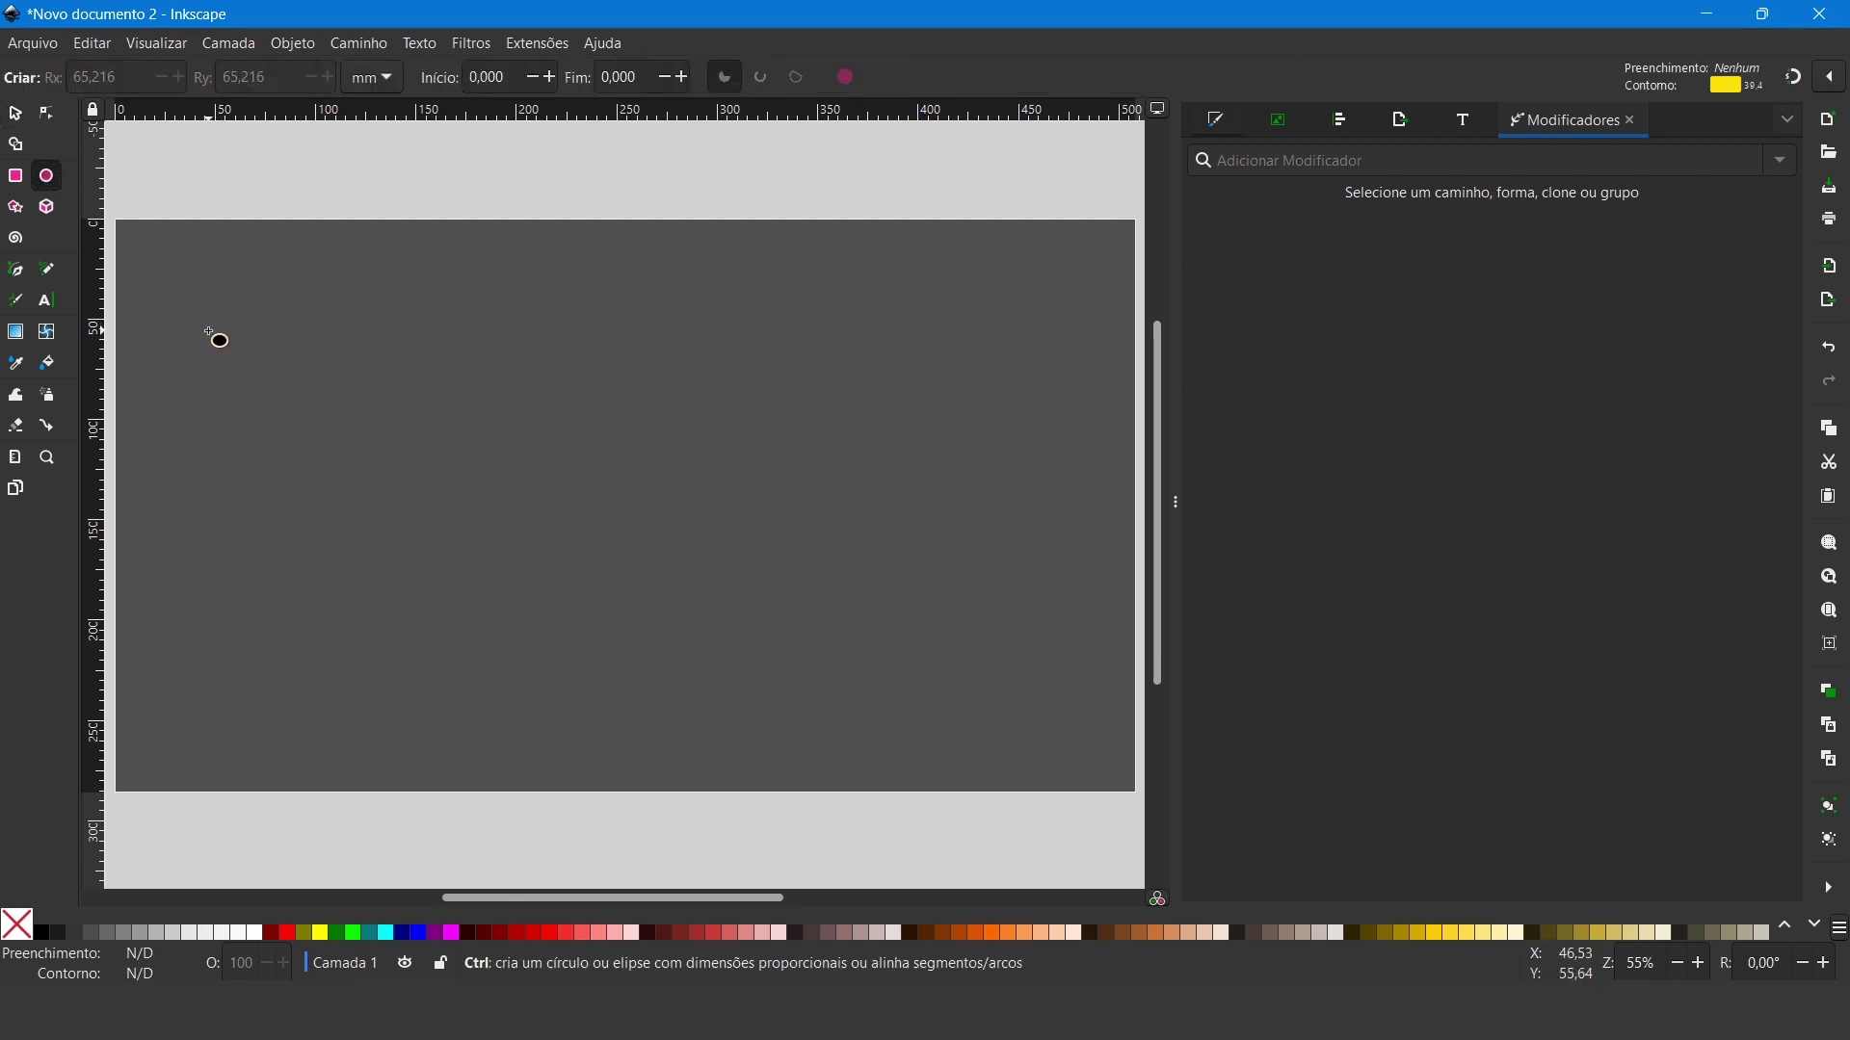
{"action": "left_click_drag", "start_coordinate": [210, 339], "coordinate": [492, 624]}
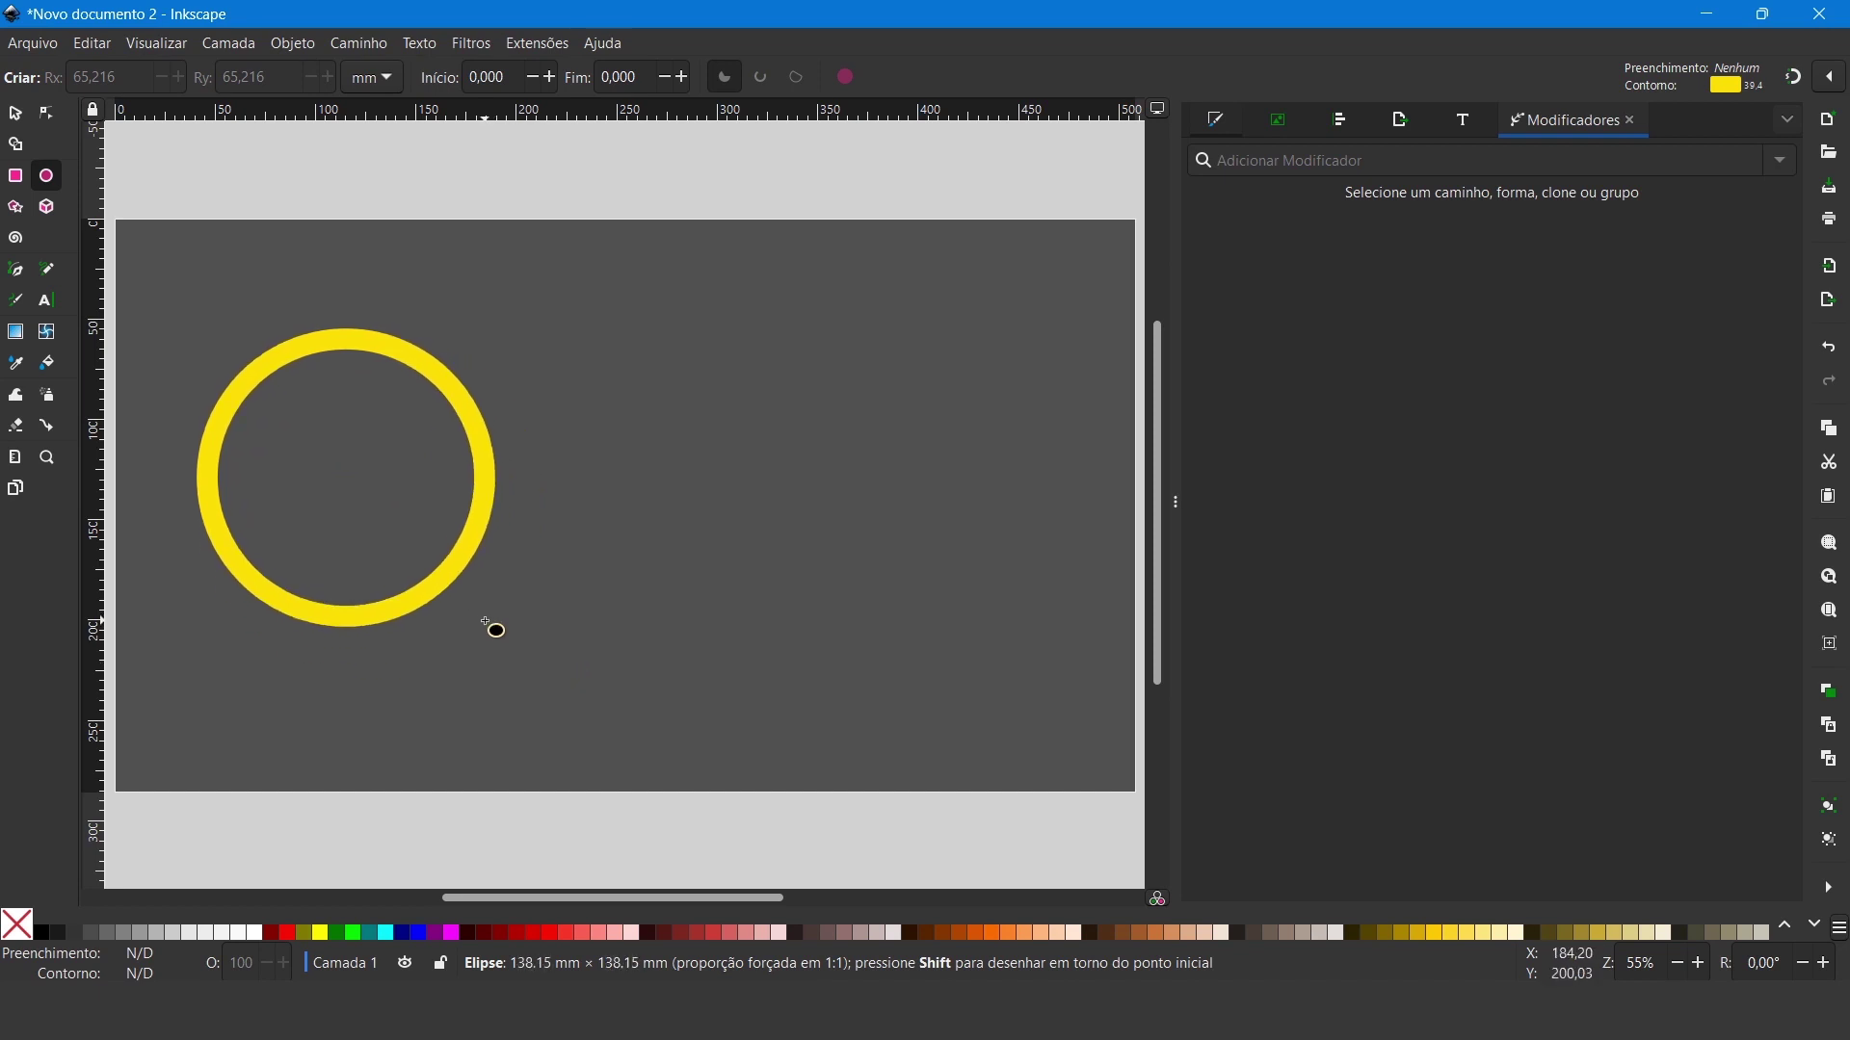
{"action": "left_click_drag", "start_coordinate": [491, 626], "coordinate": [472, 607]}
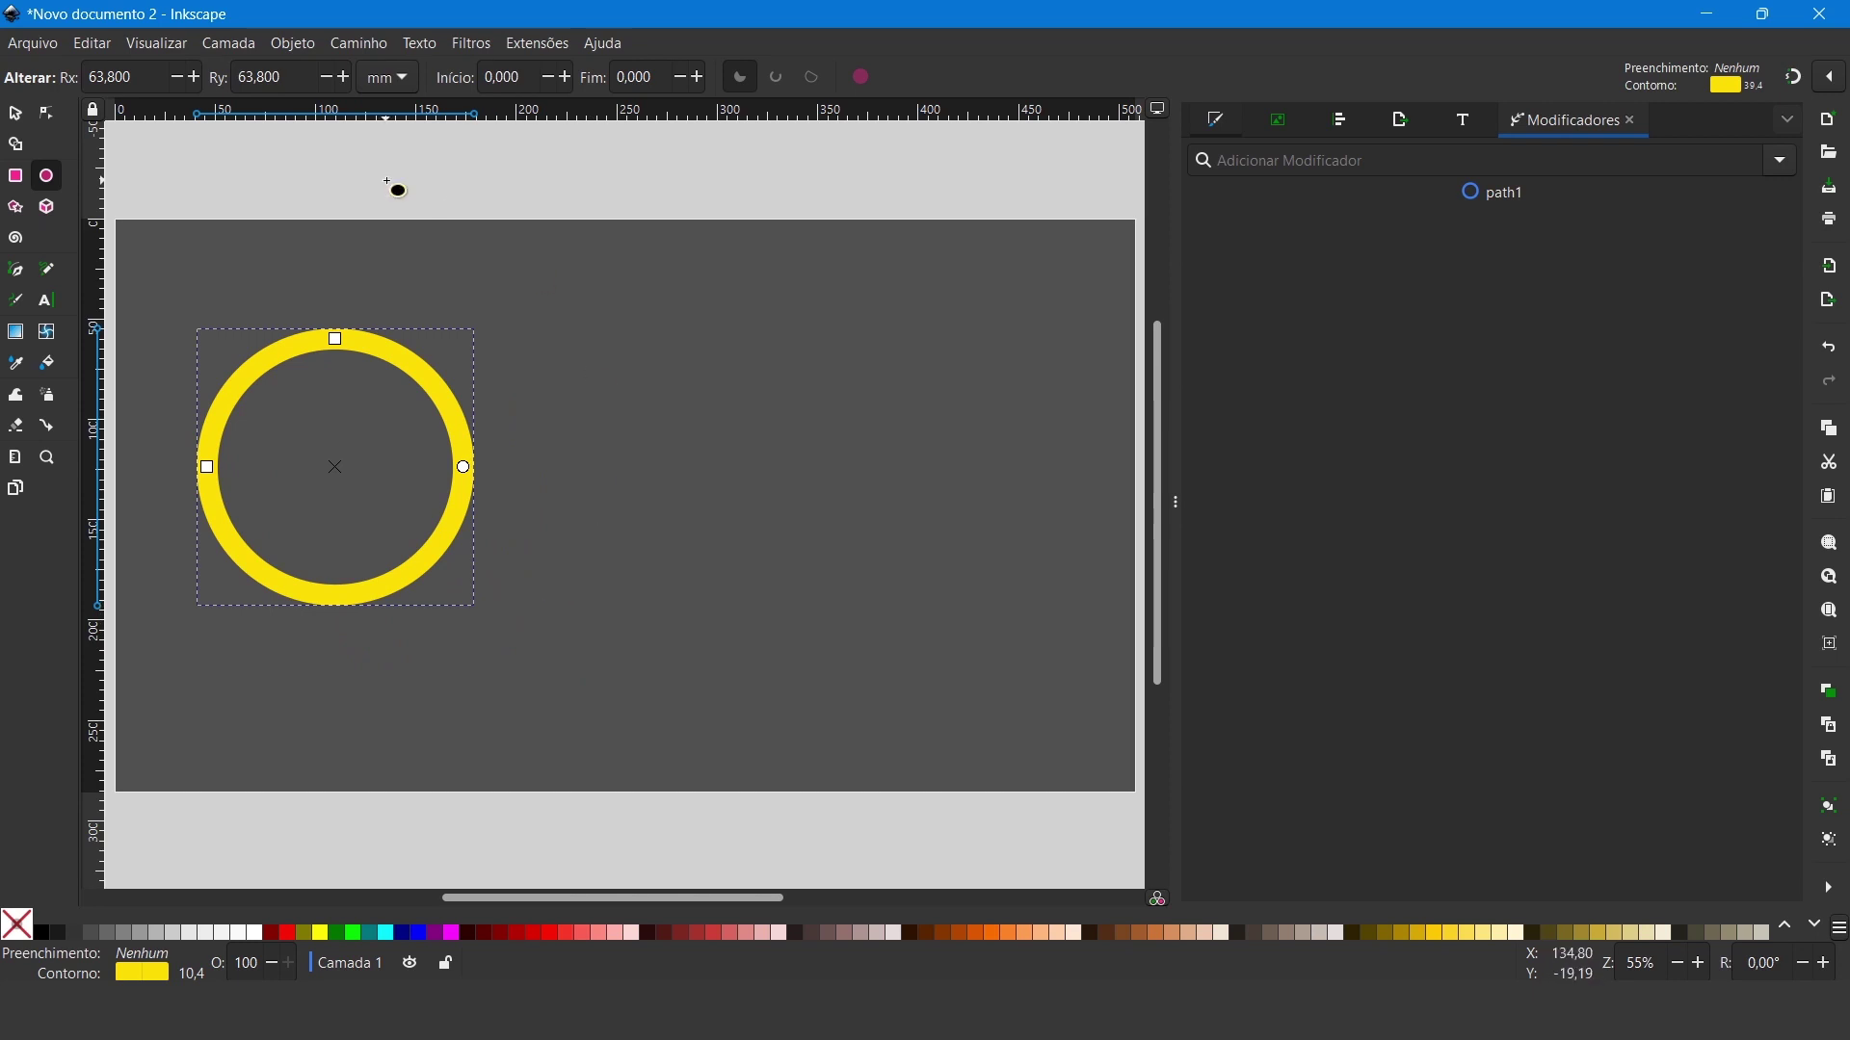
{"action": "left_click", "coordinate": [297, 43]}
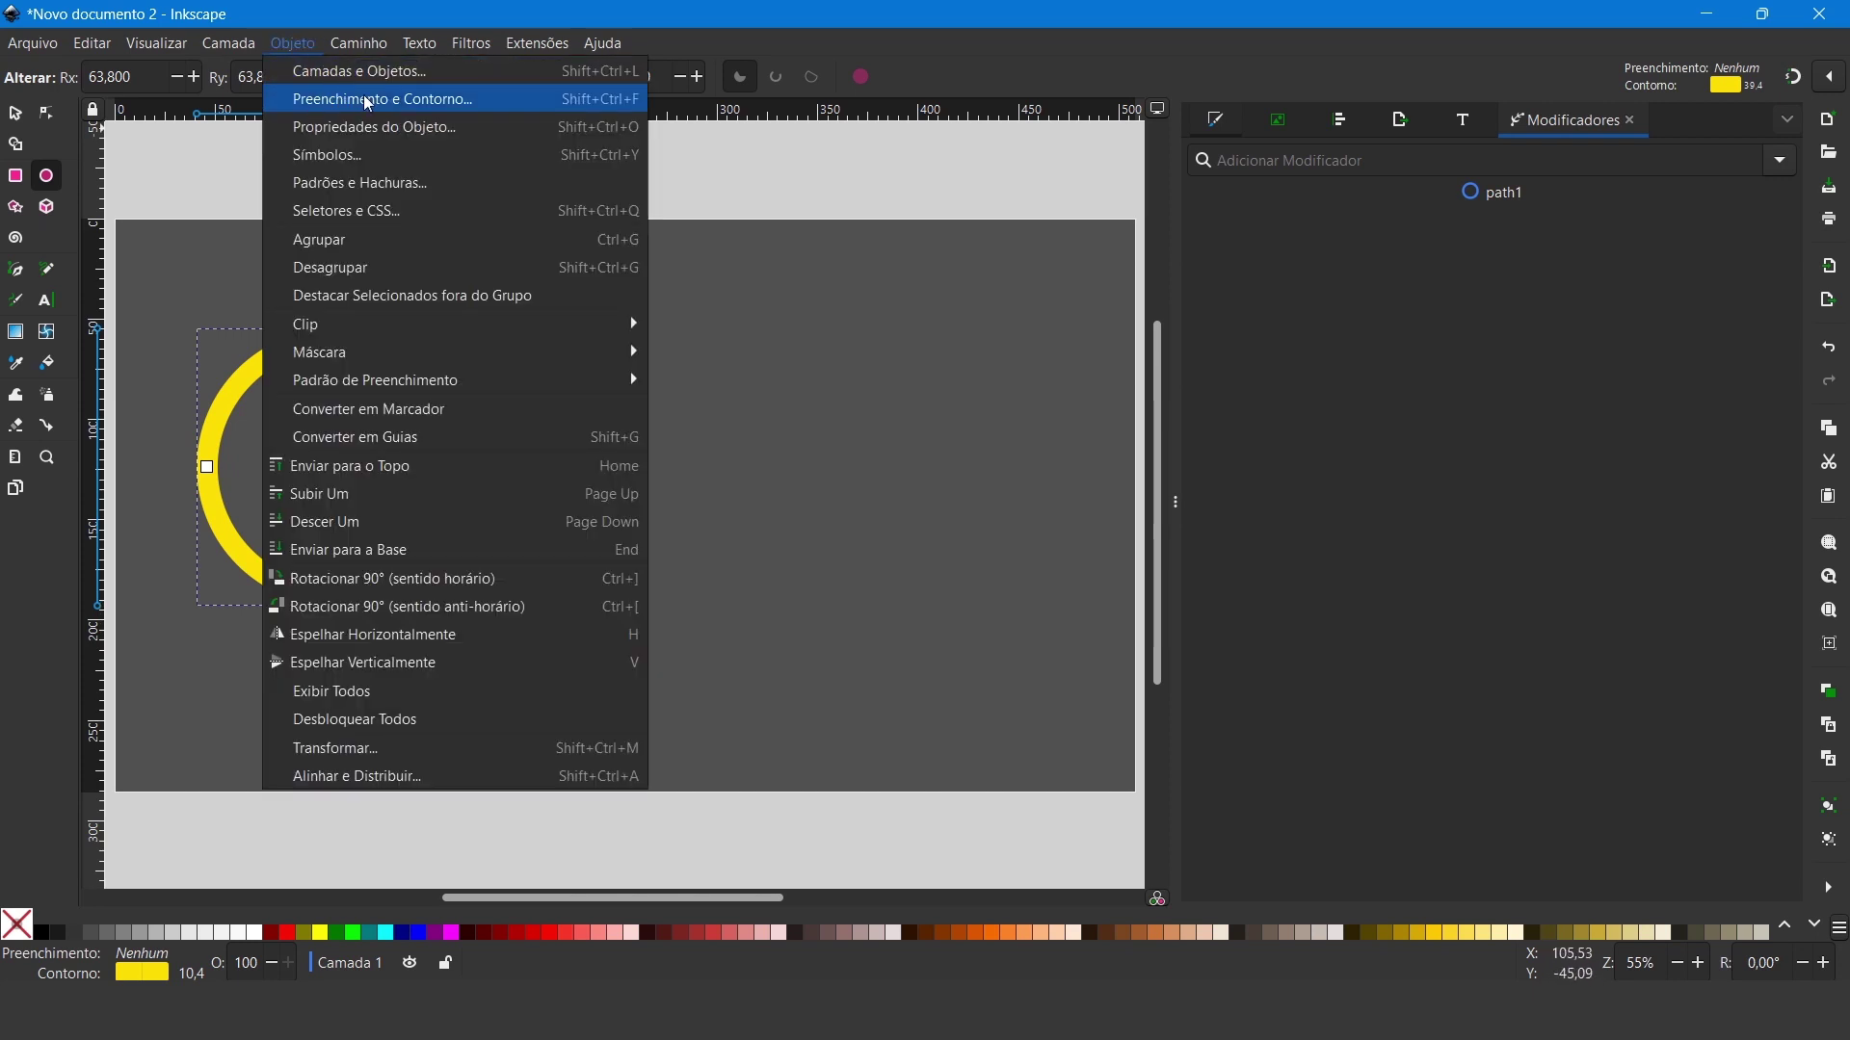
Step: Remove the circle's stroke and give it a flat yellow ffcc00ff fill
{"action": "left_click", "coordinate": [362, 95]}
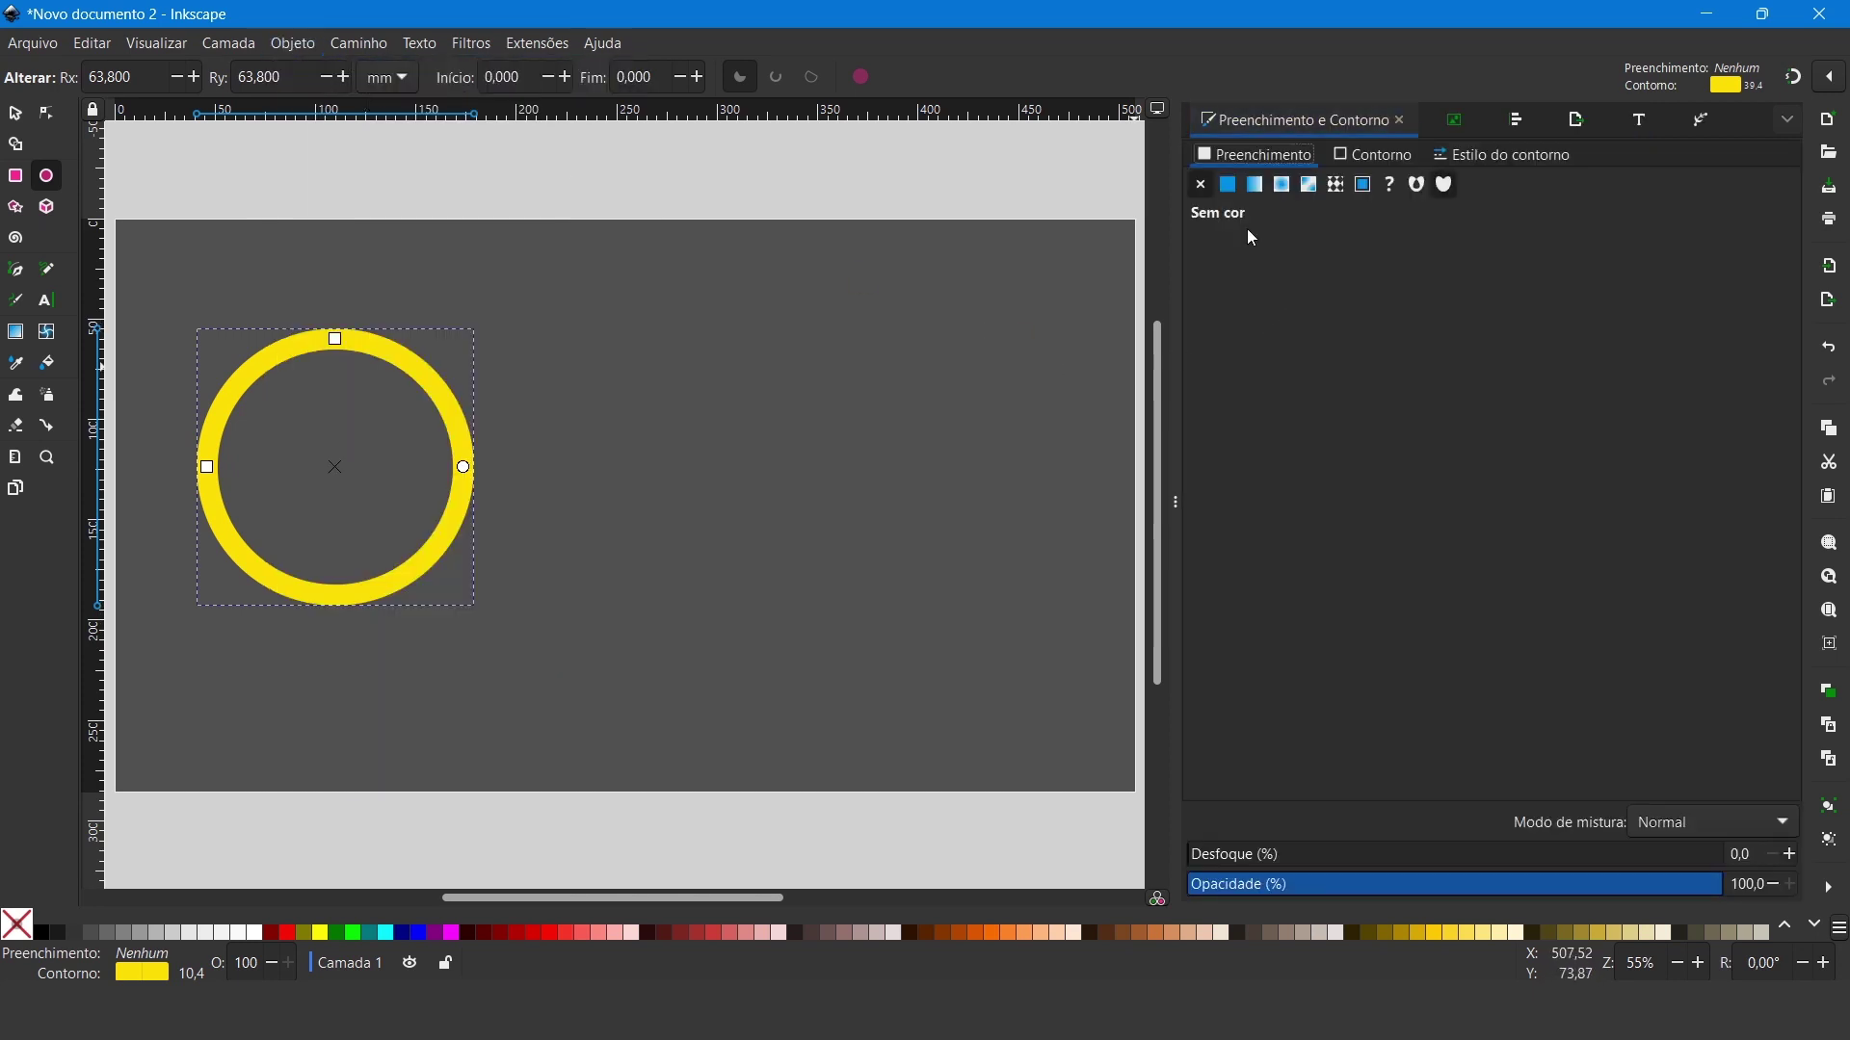
{"action": "left_click", "coordinate": [1387, 160]}
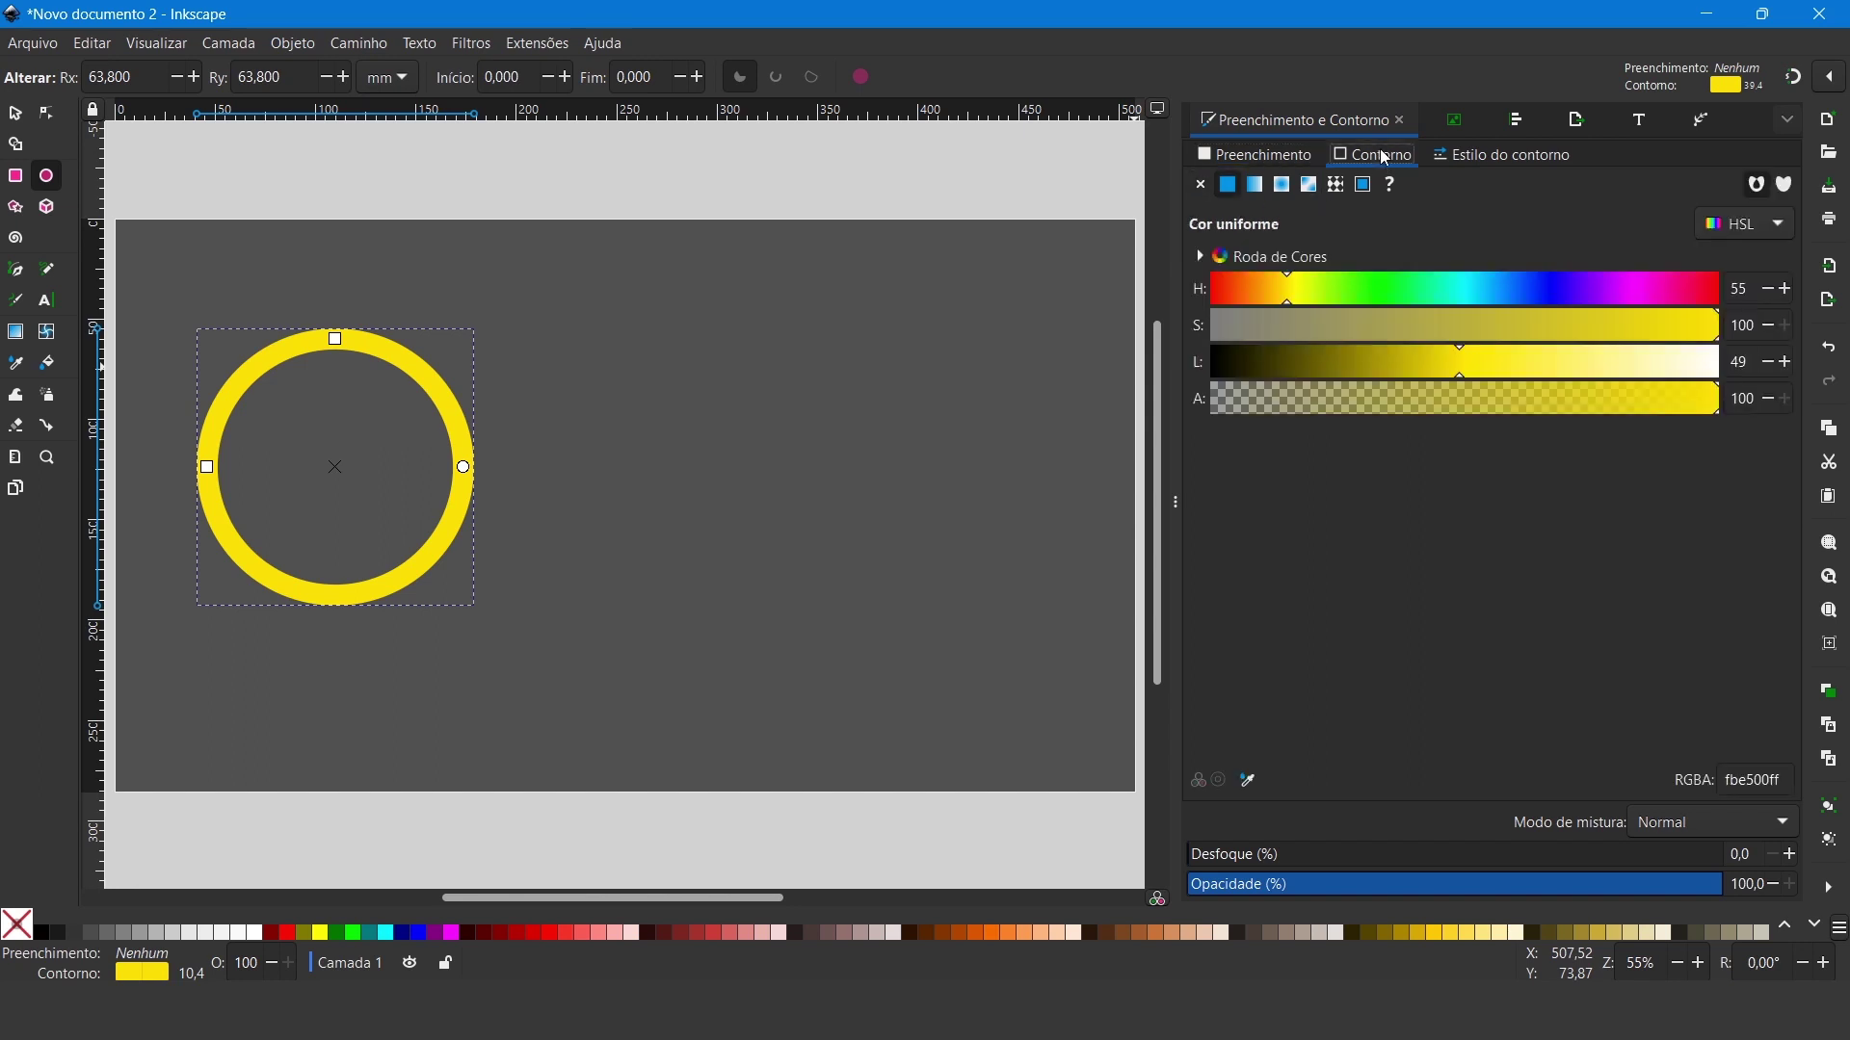
{"action": "left_click", "coordinate": [1201, 186]}
{"action": "left_click", "coordinate": [1264, 154]}
{"action": "left_click", "coordinate": [1228, 186]}
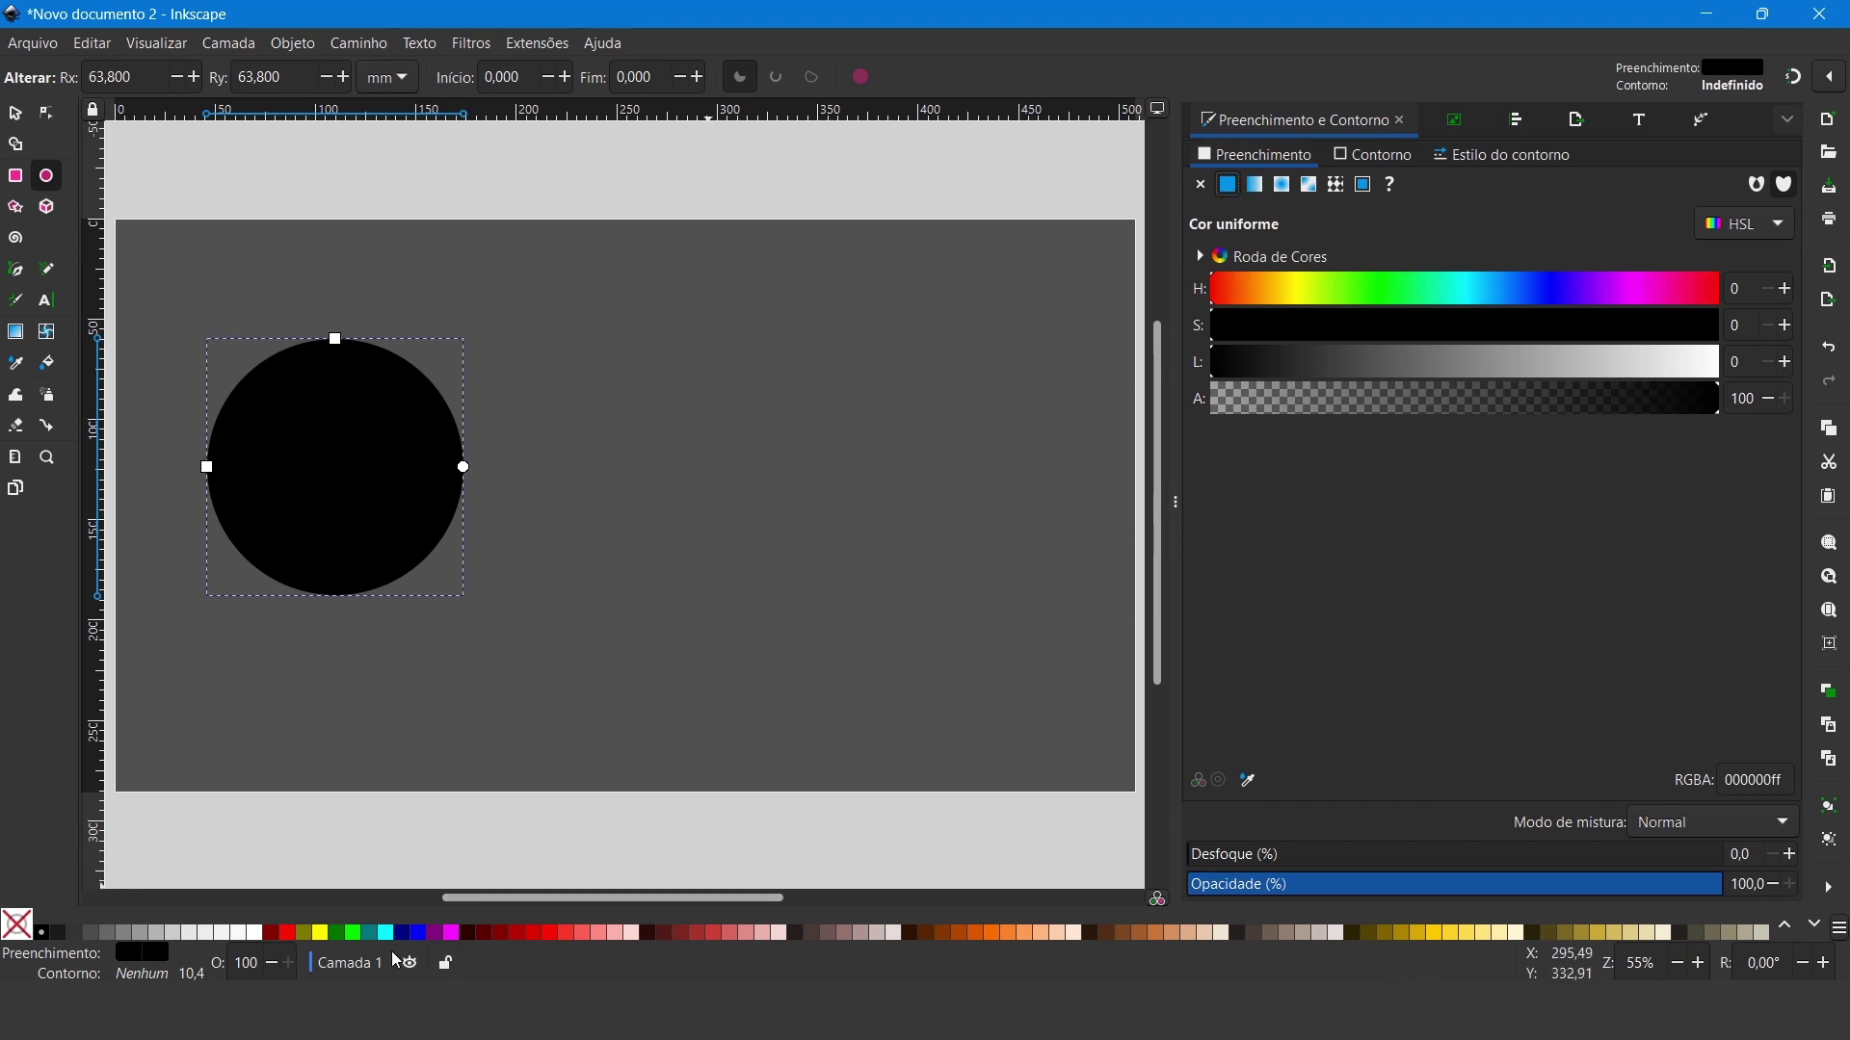
{"action": "left_click", "coordinate": [1435, 930]}
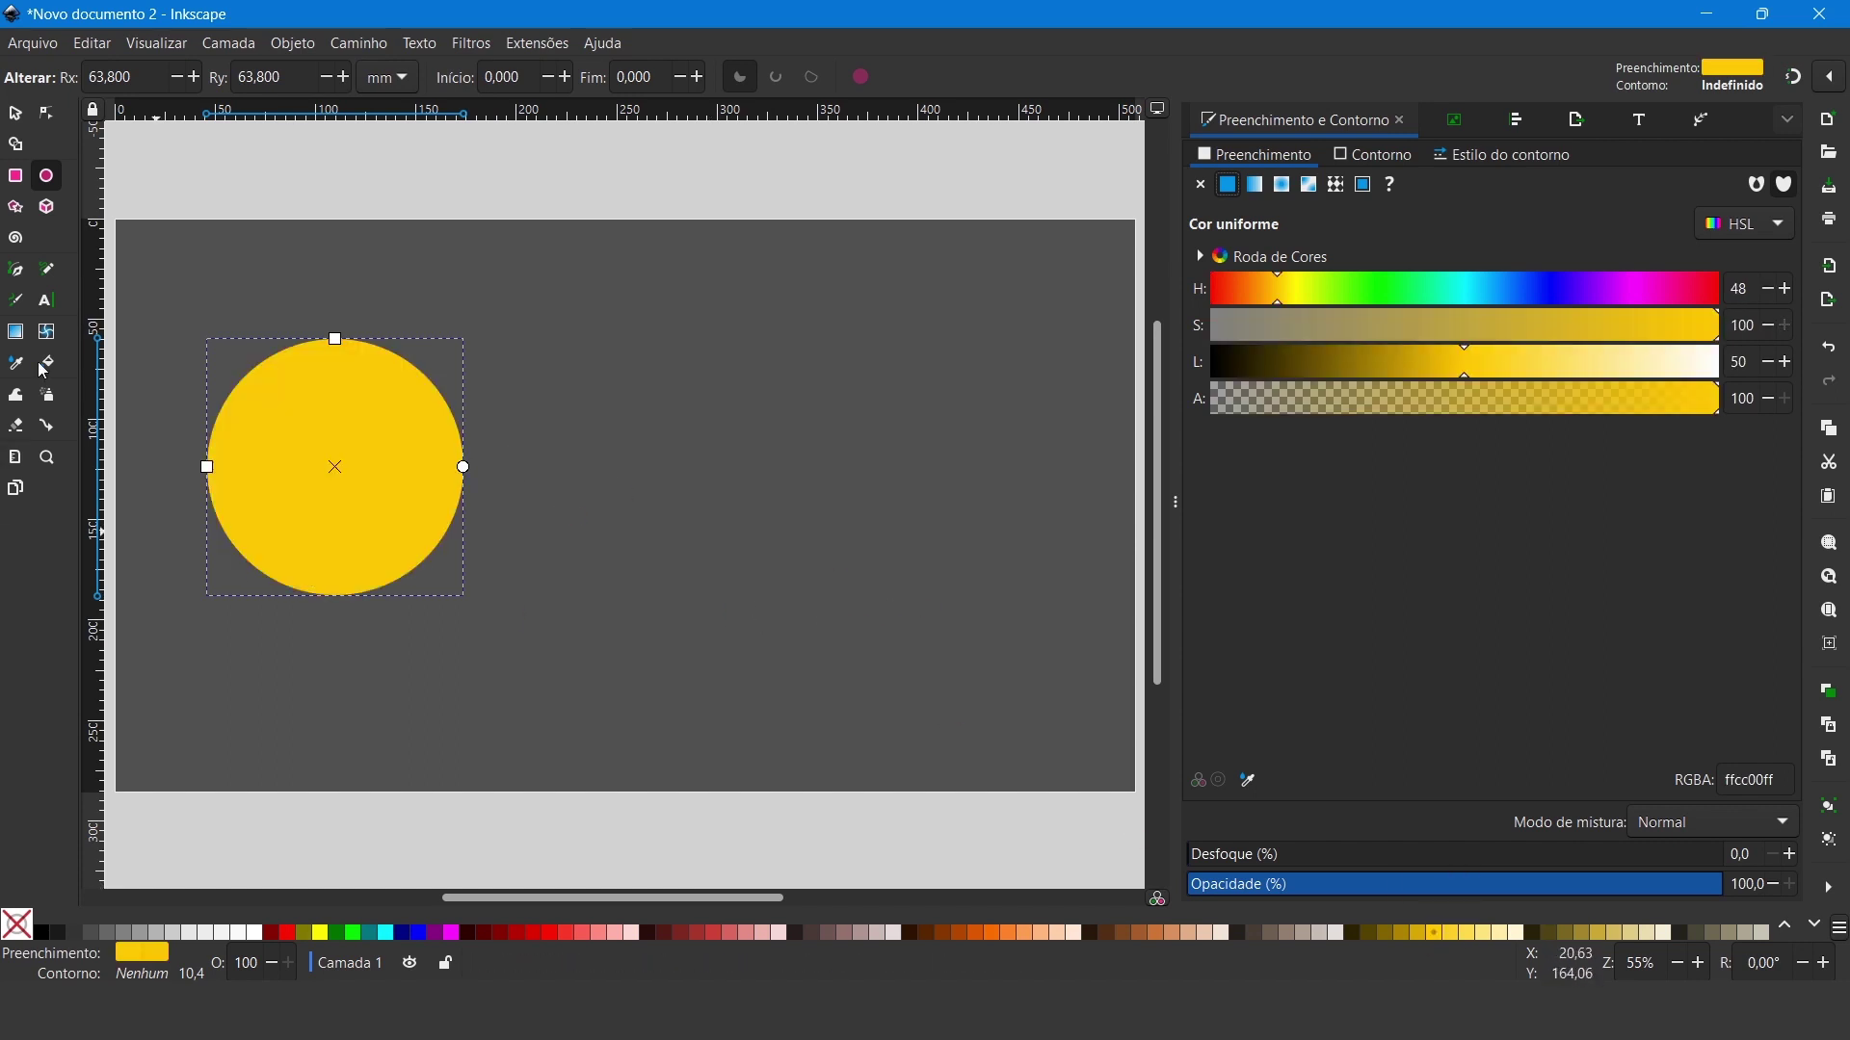
{"action": "left_click", "coordinate": [16, 115]}
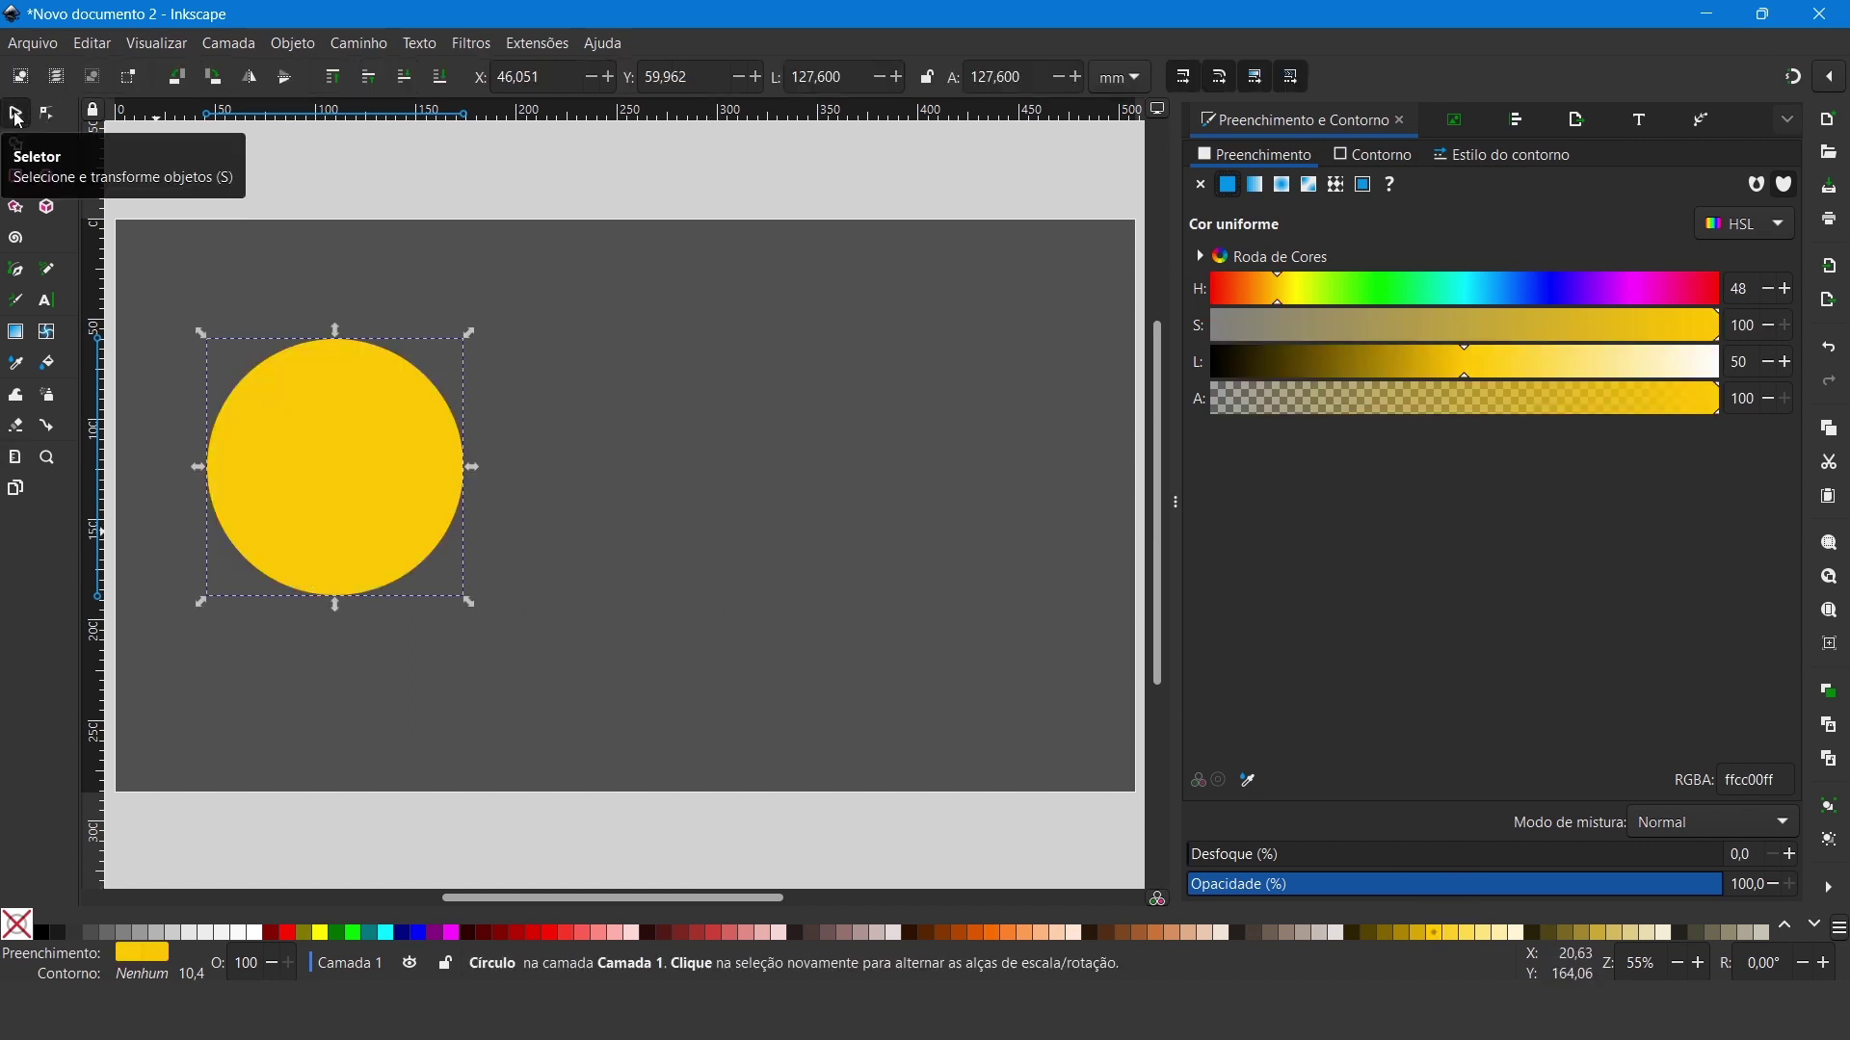
Step: Duplicate the yellow circle twice, placing the copies to its right in a row
{"action": "left_click_drag", "start_coordinate": [299, 501], "coordinate": [291, 529]}
{"action": "key", "text": "ctrl+d"}
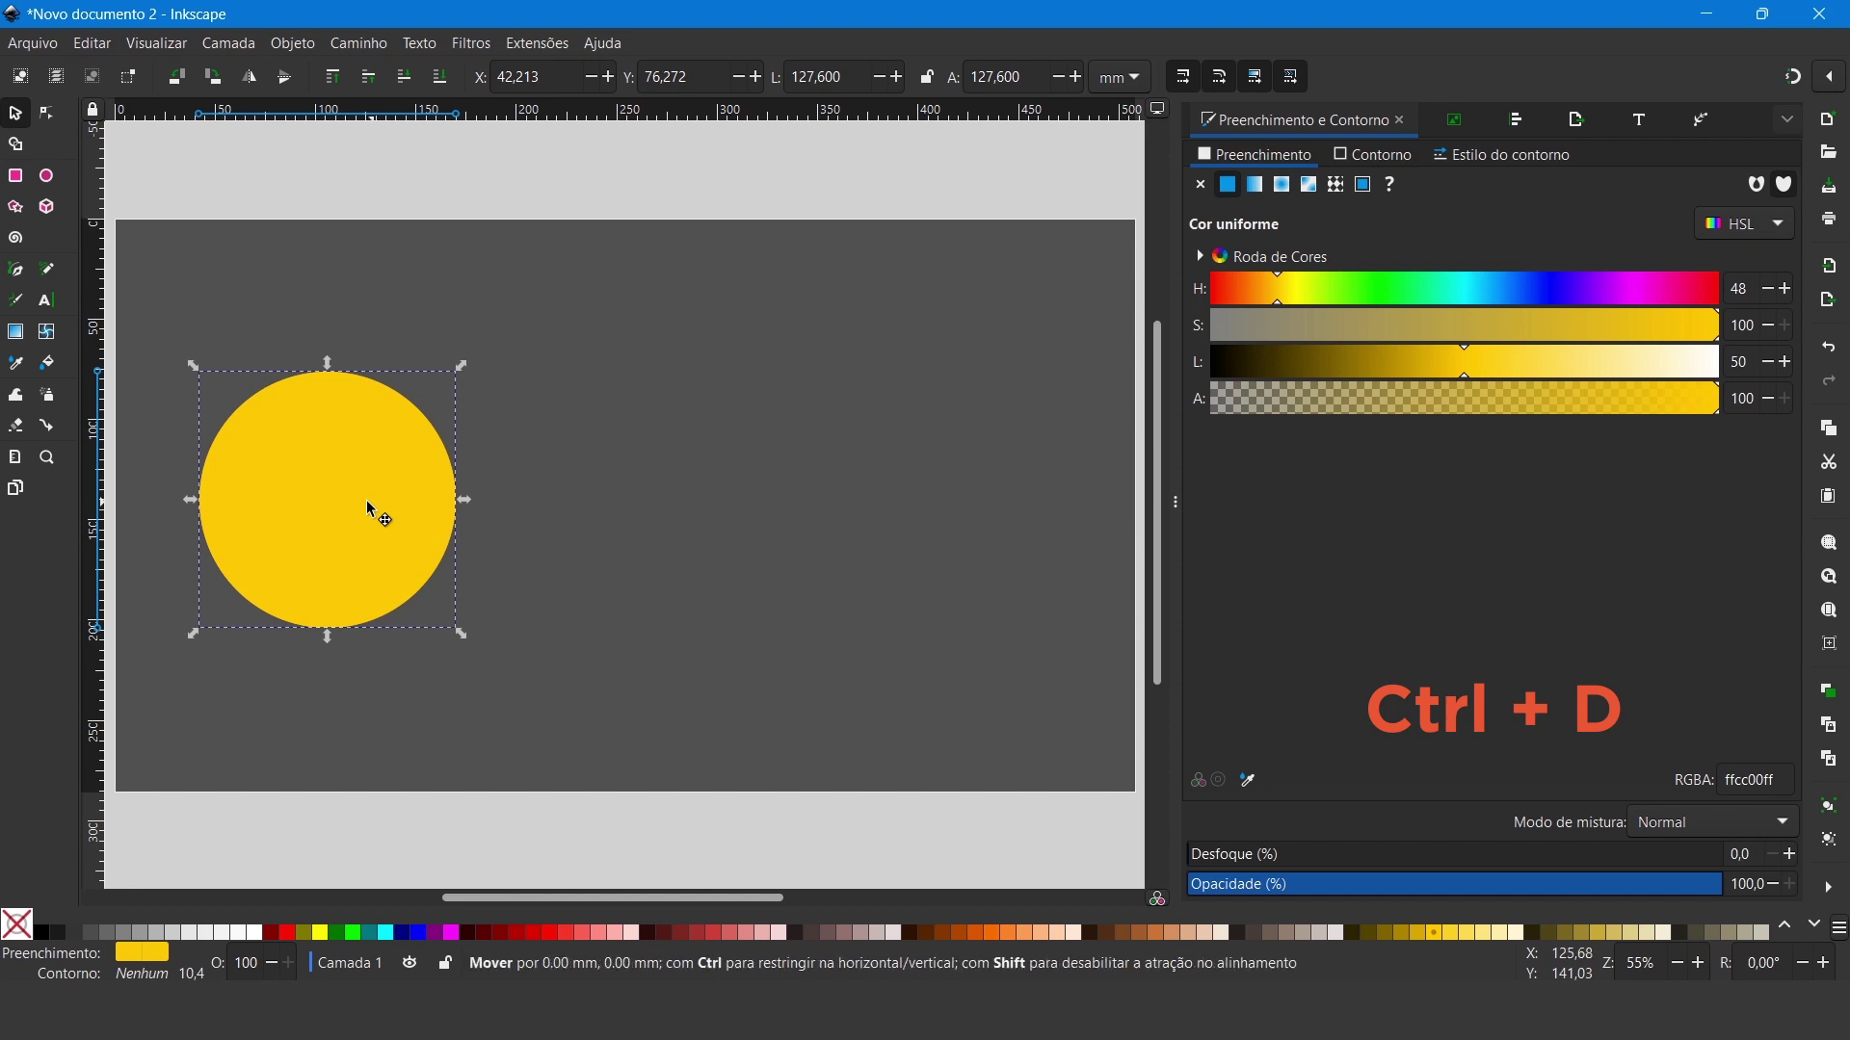
{"action": "left_click_drag", "start_coordinate": [361, 503], "coordinate": [666, 507]}
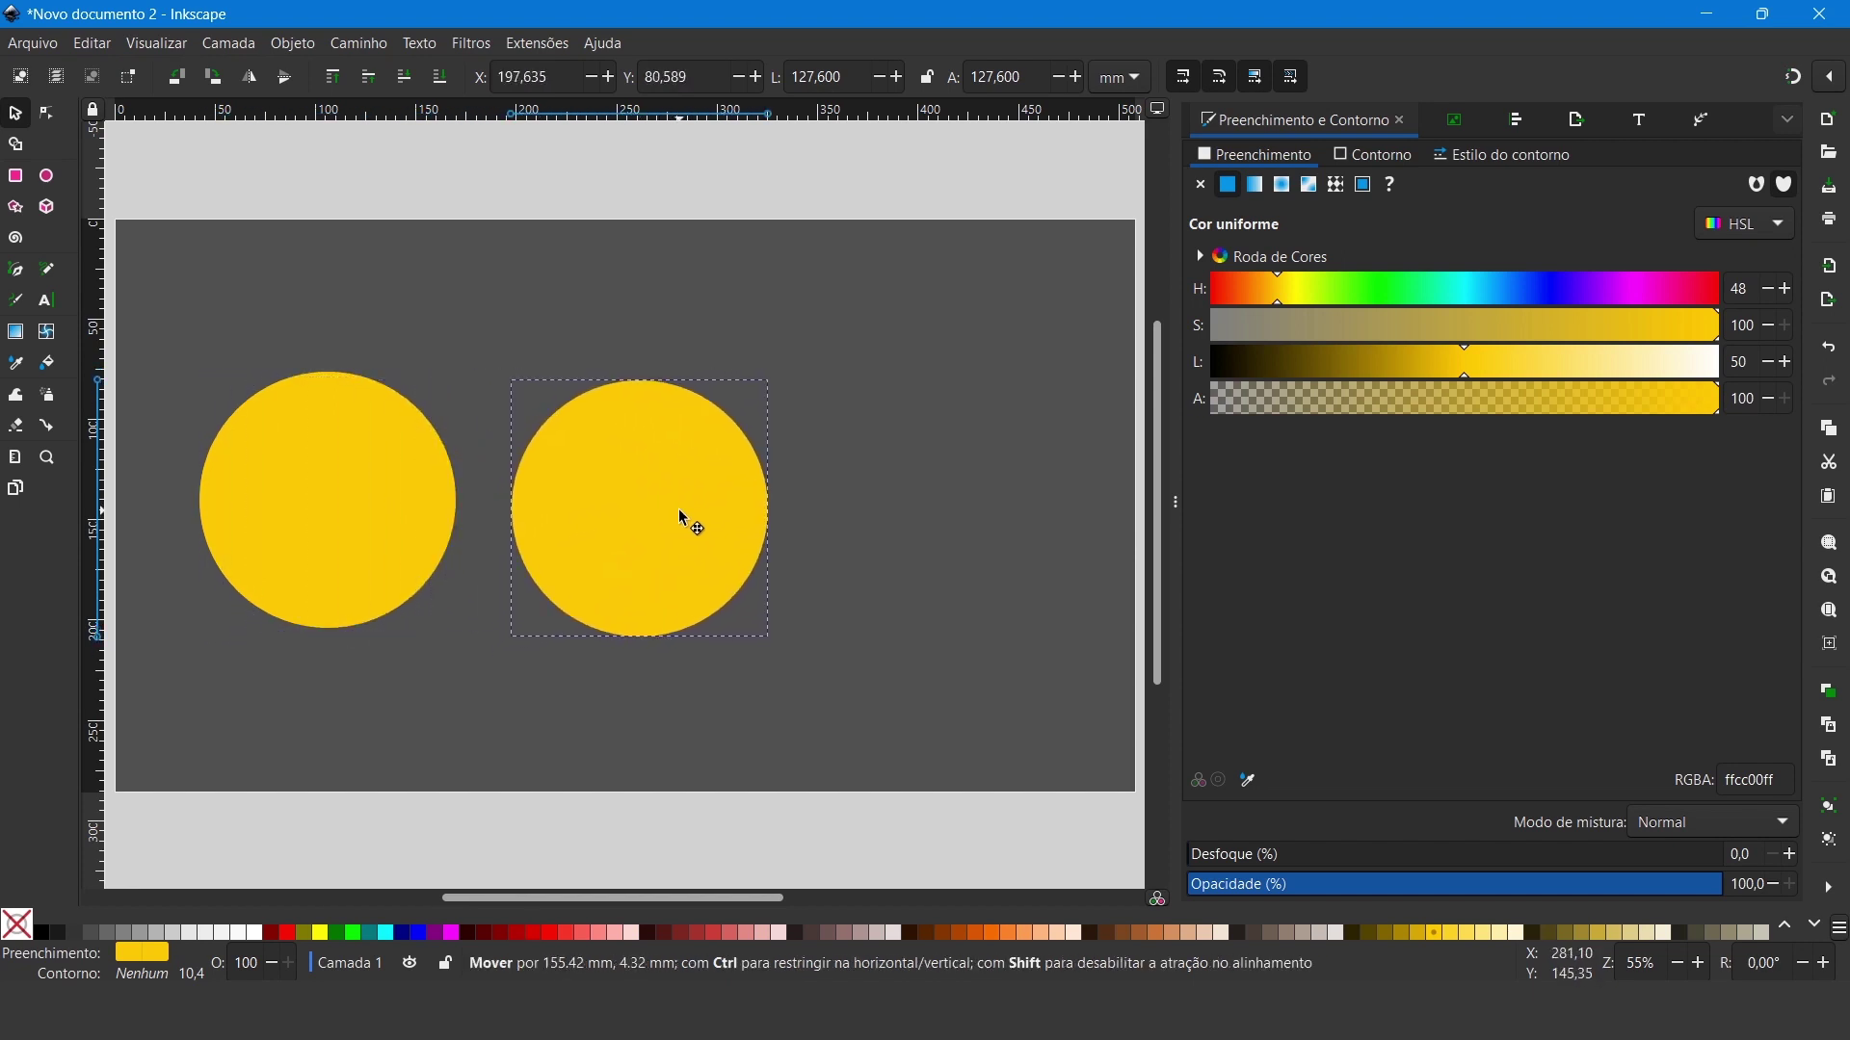
{"action": "left_click_drag", "start_coordinate": [665, 508], "coordinate": [684, 519]}
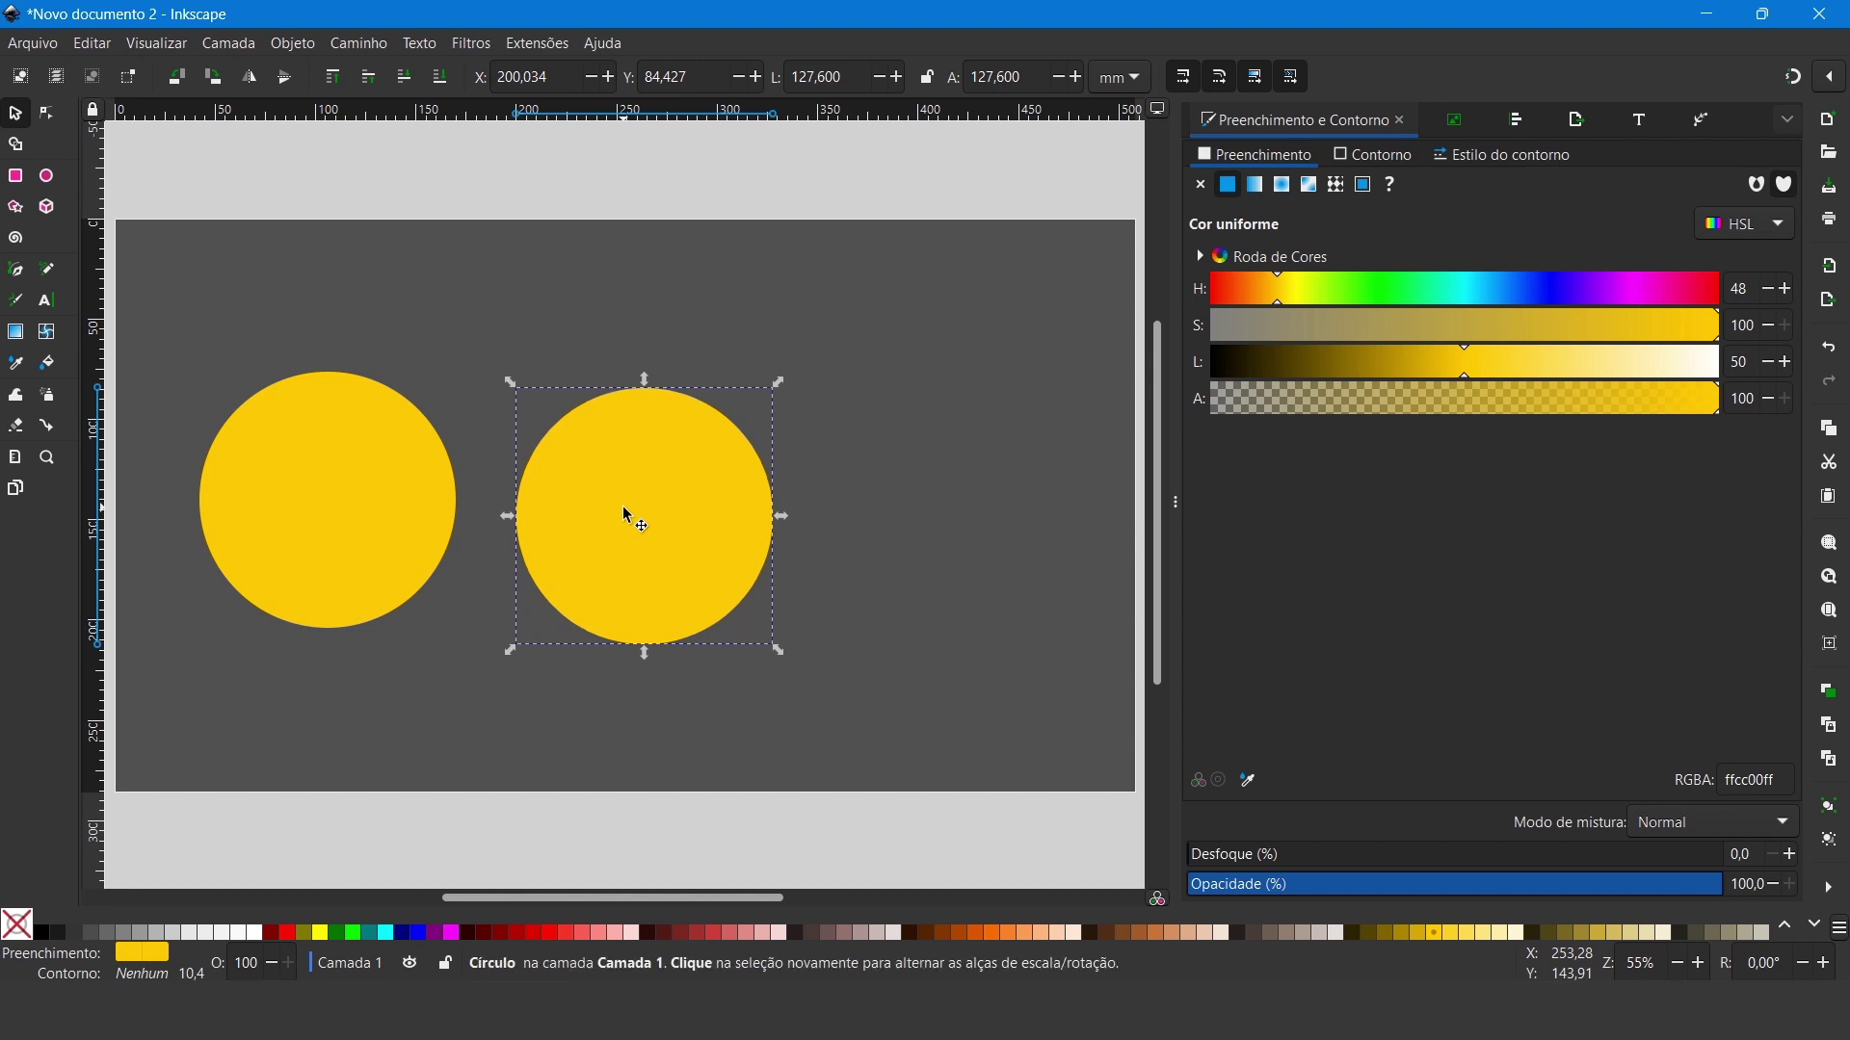
{"action": "left_click_drag", "start_coordinate": [710, 529], "coordinate": [1026, 524]}
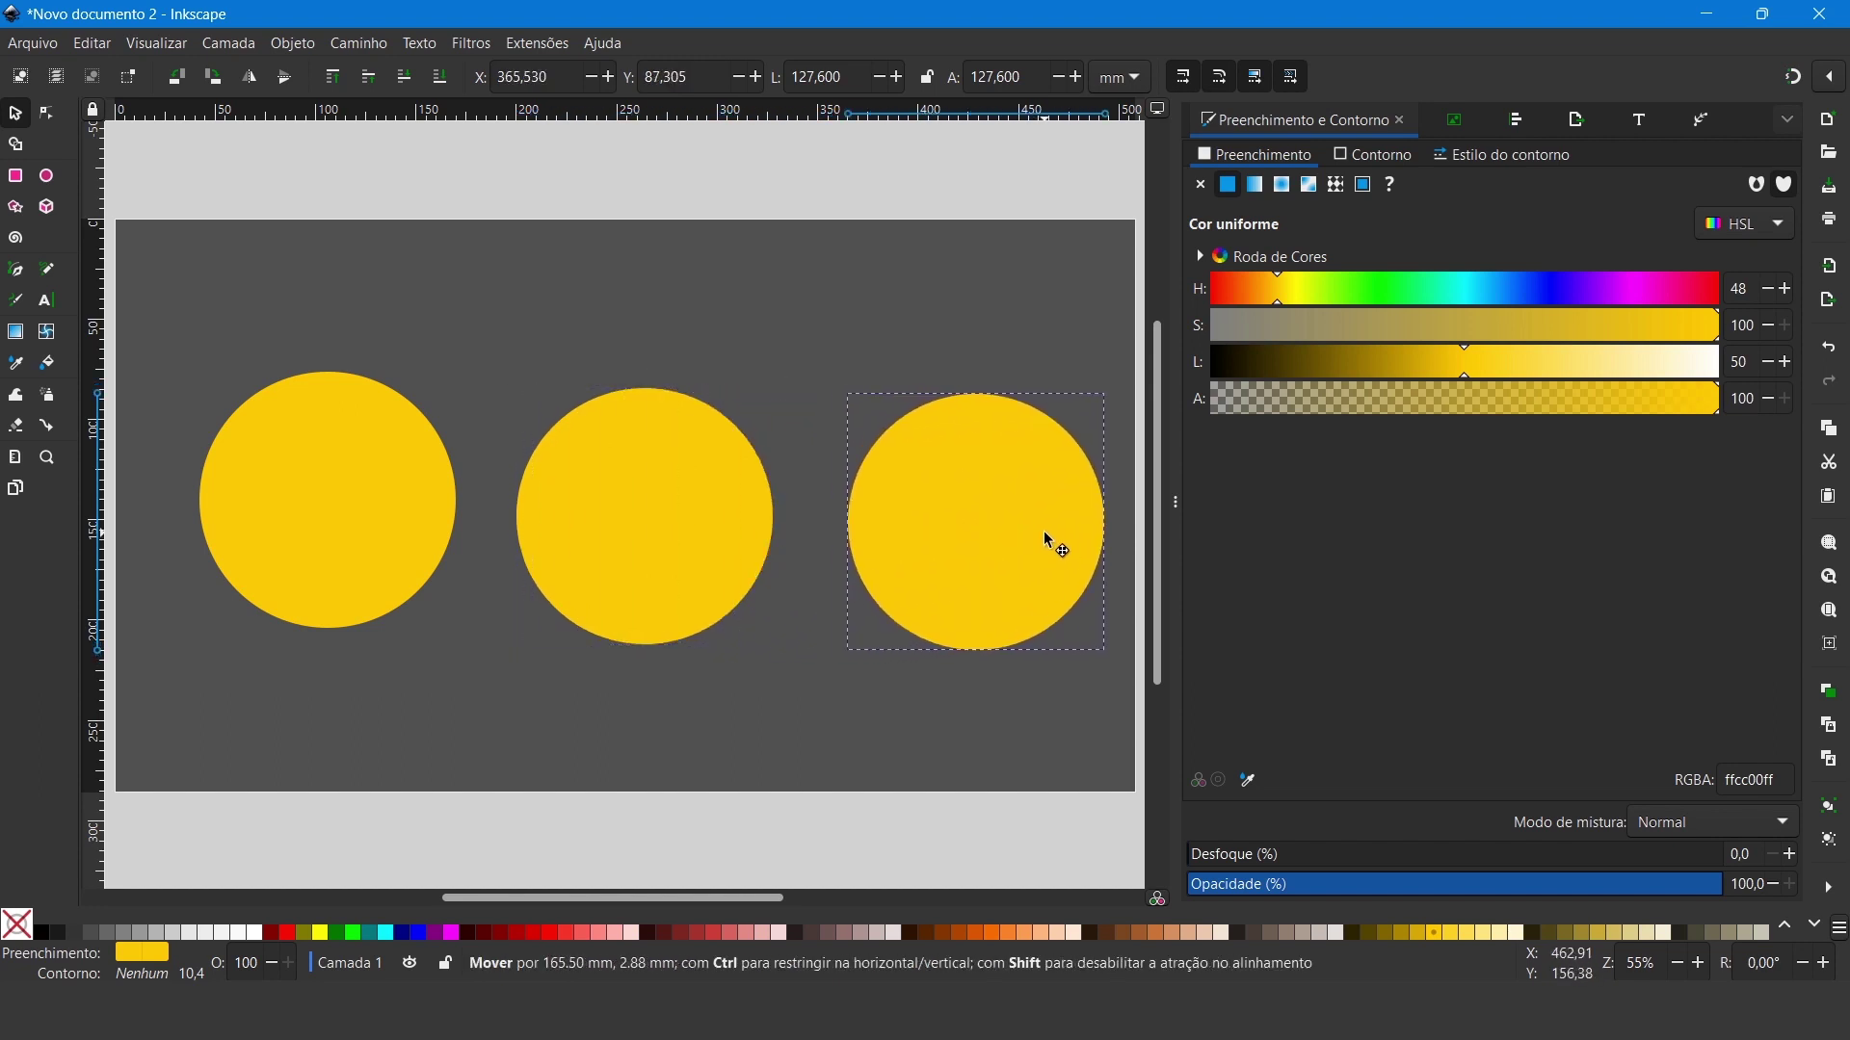
{"action": "left_click", "coordinate": [660, 528]}
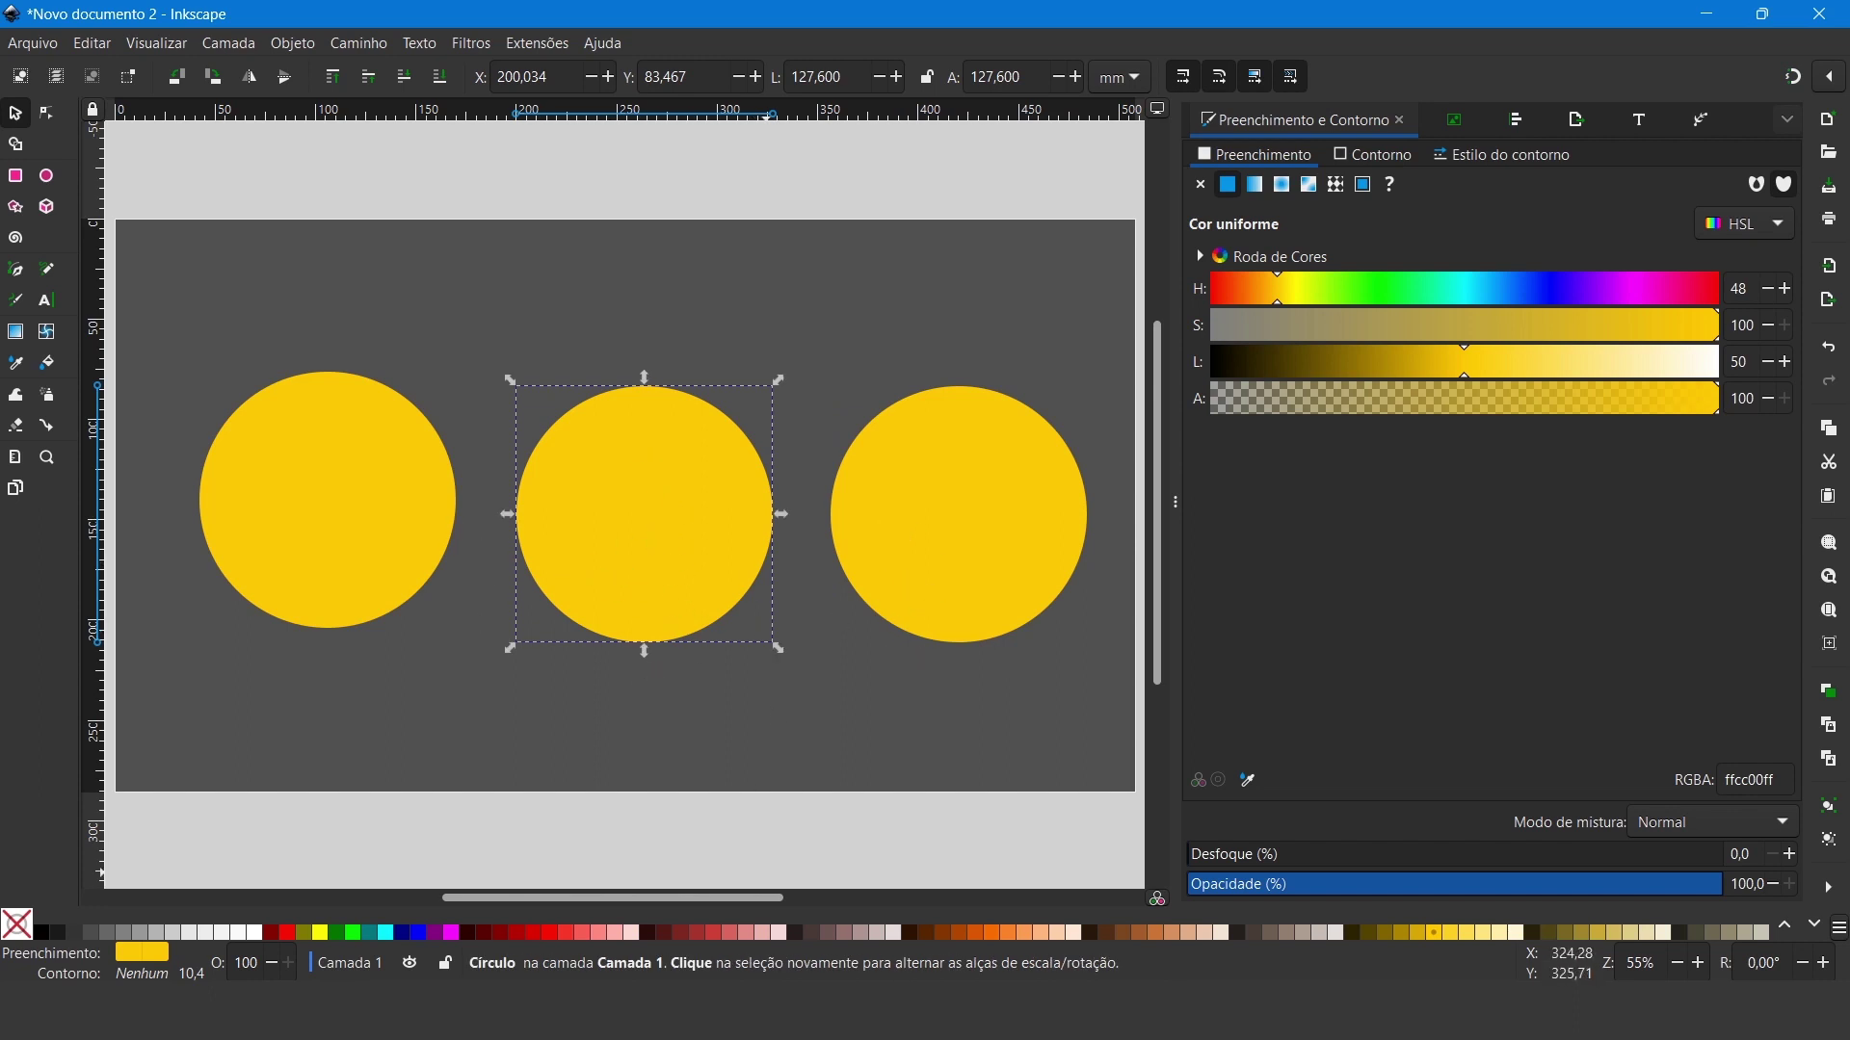
Step: Give the middle circle an orange fill from the palette
{"action": "left_click", "coordinate": [991, 932]}
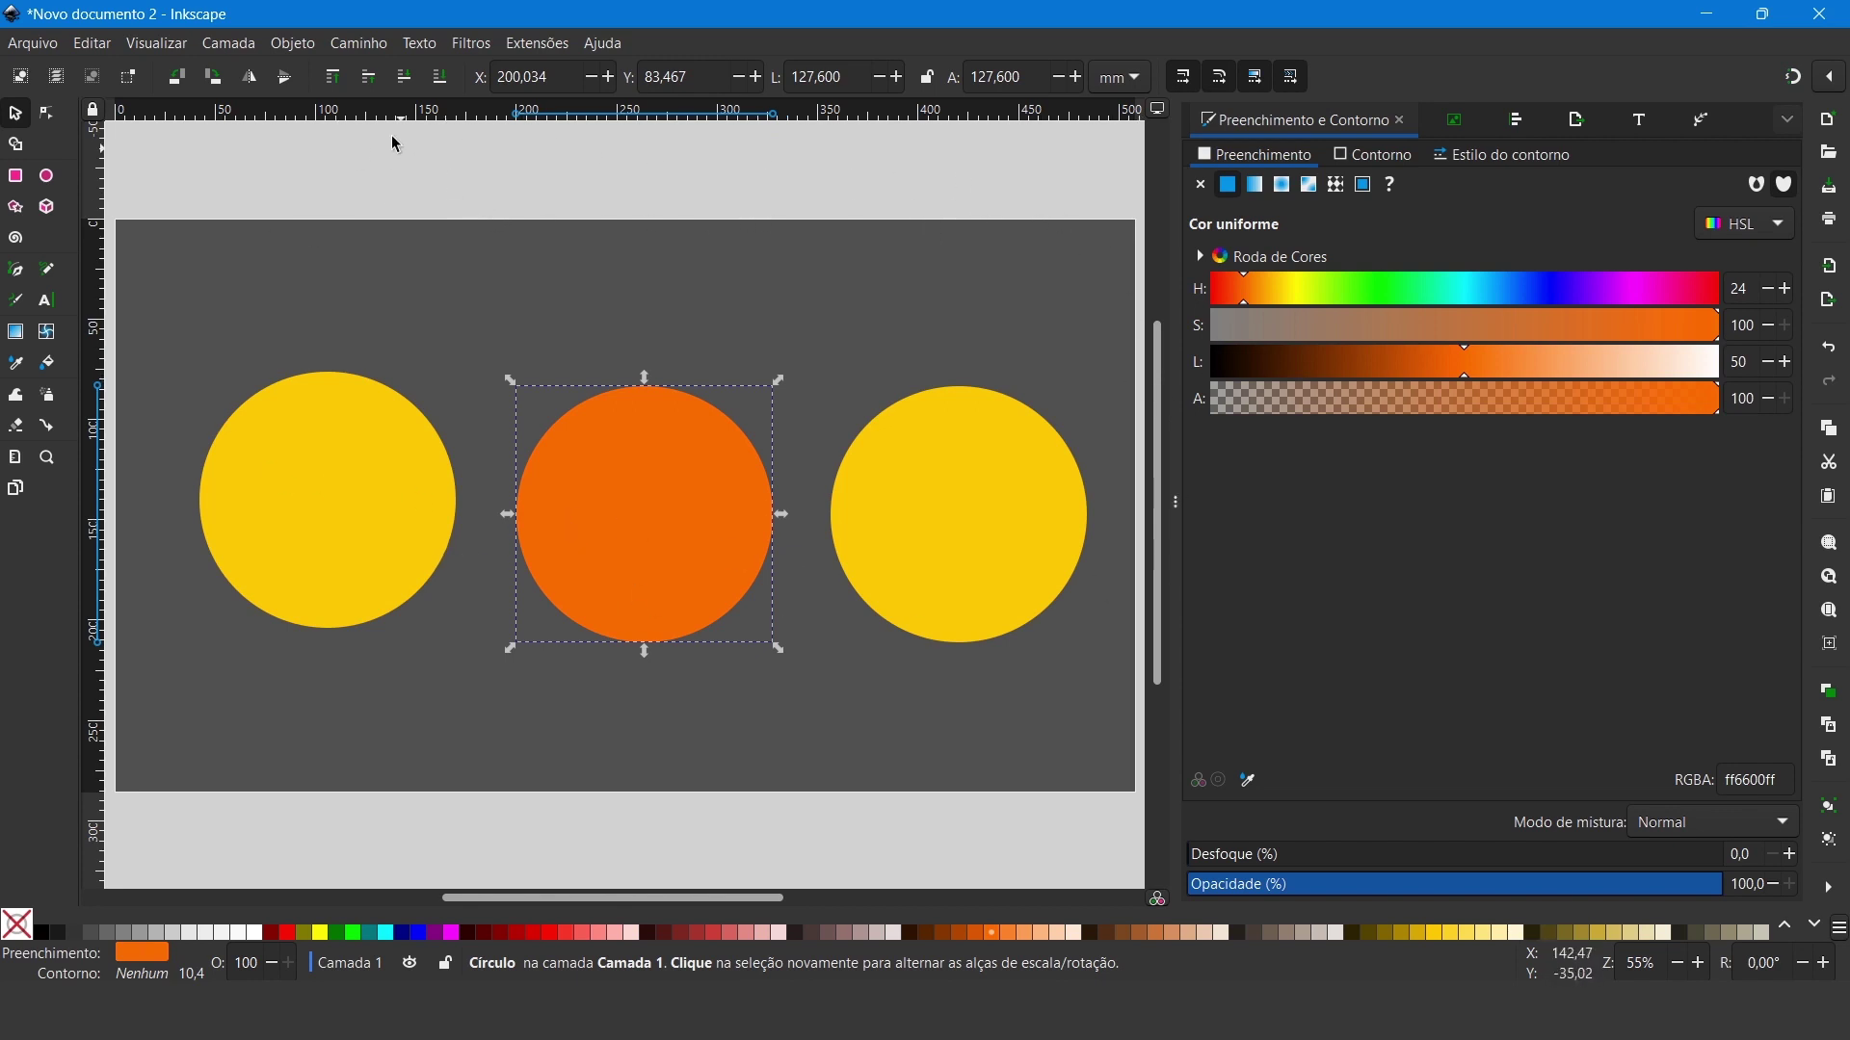
{"action": "left_click", "coordinate": [364, 44]}
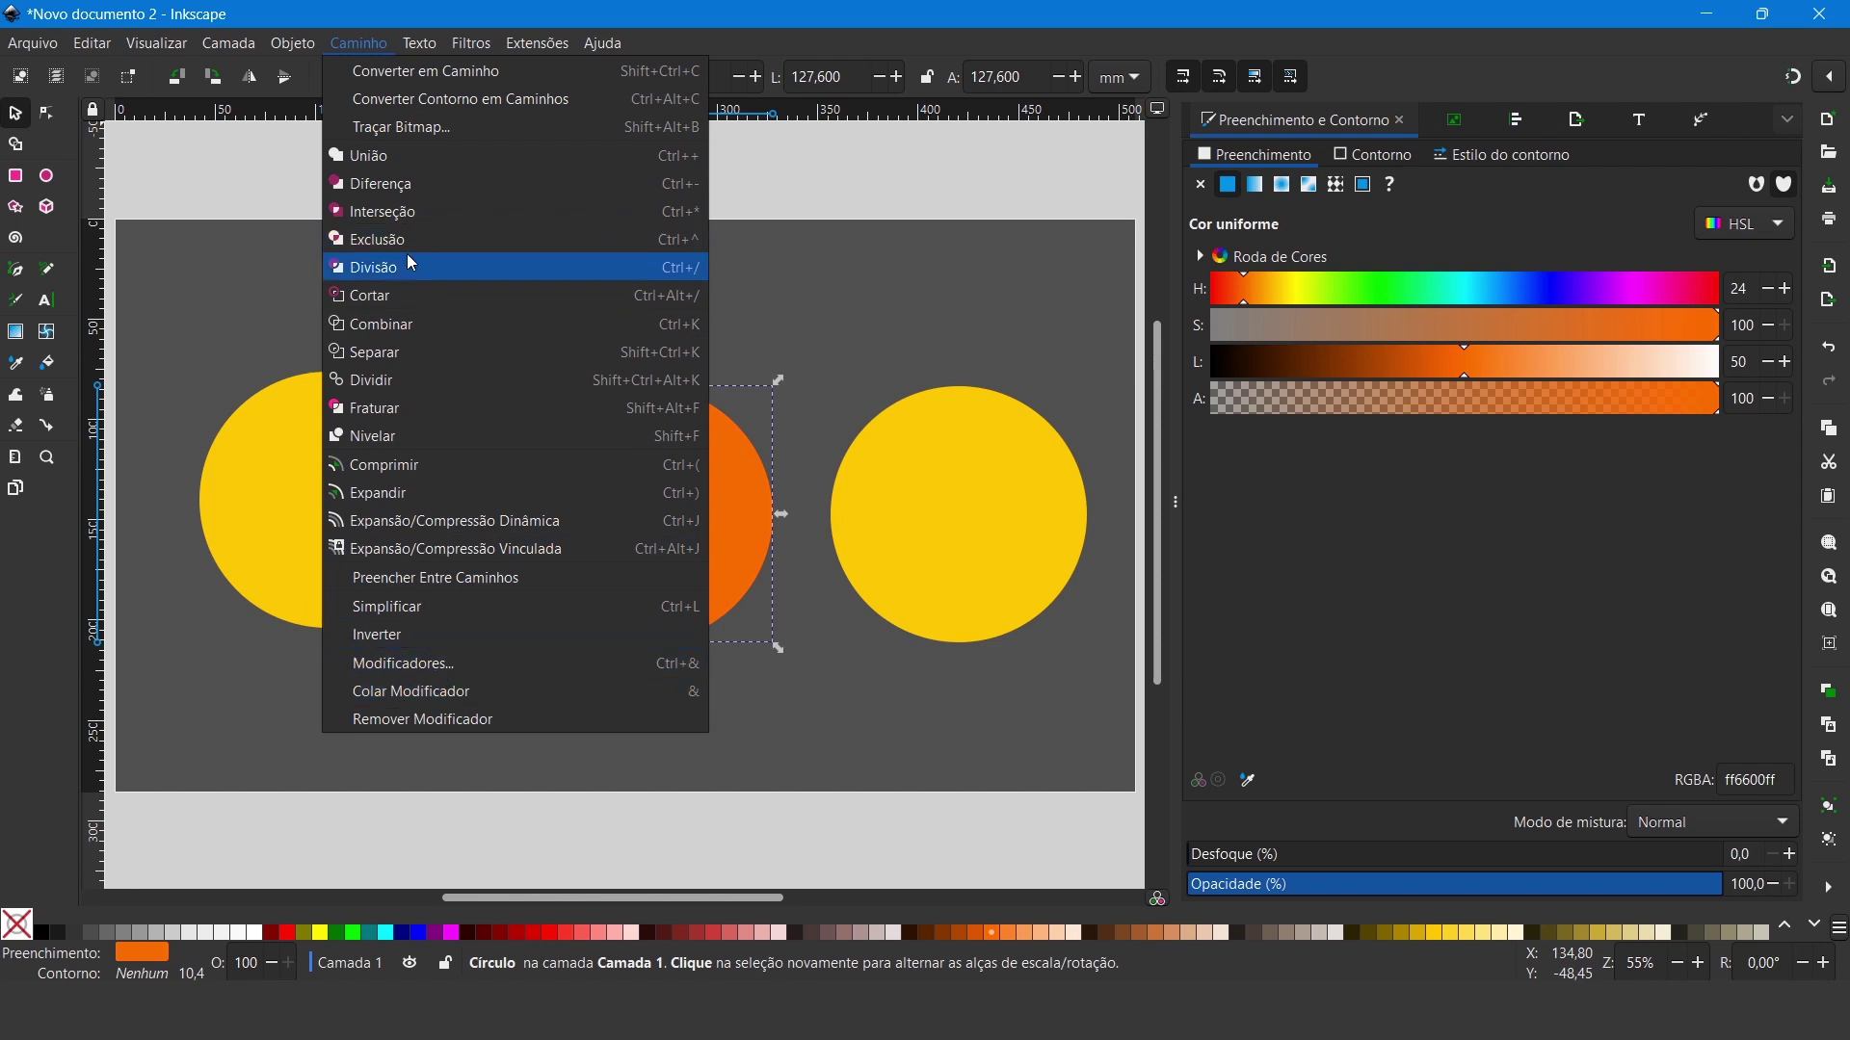
Step: Add a Deslocamento path effect of 20 mm to the orange middle circle
{"action": "left_click", "coordinate": [402, 664]}
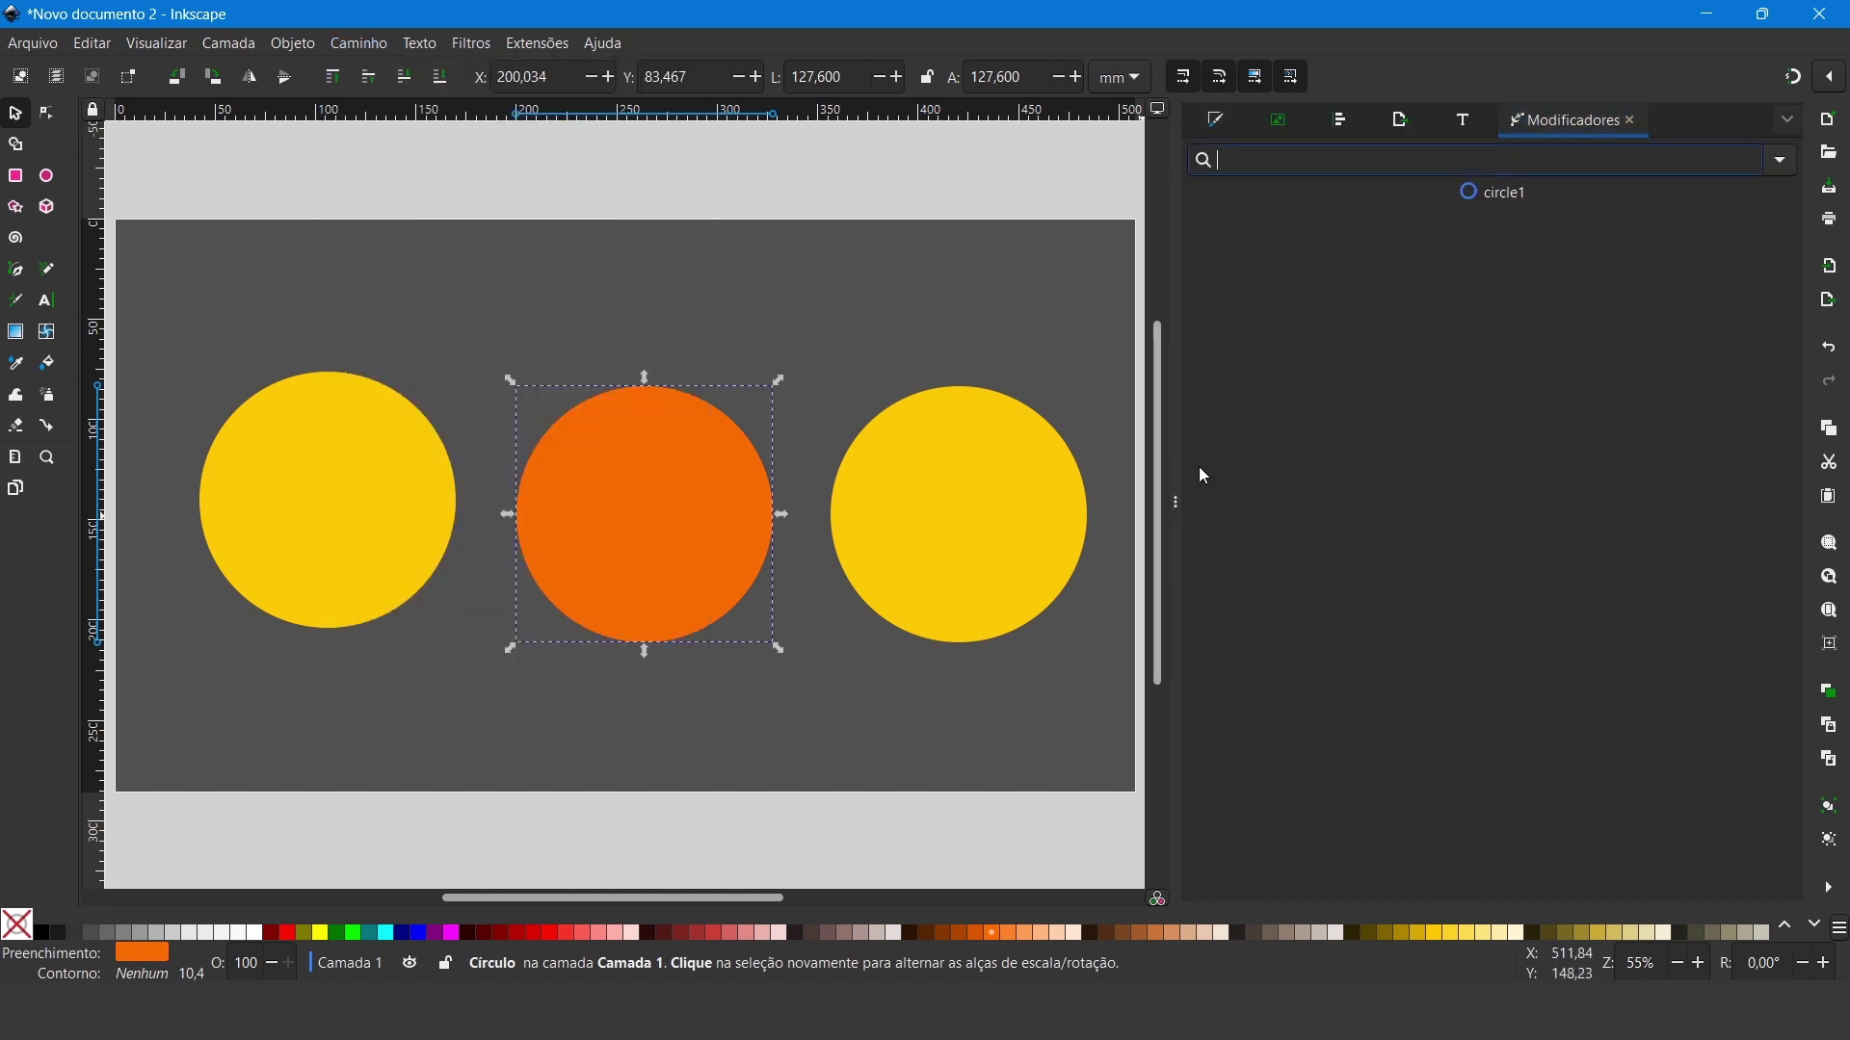
{"action": "left_click", "coordinate": [1782, 161]}
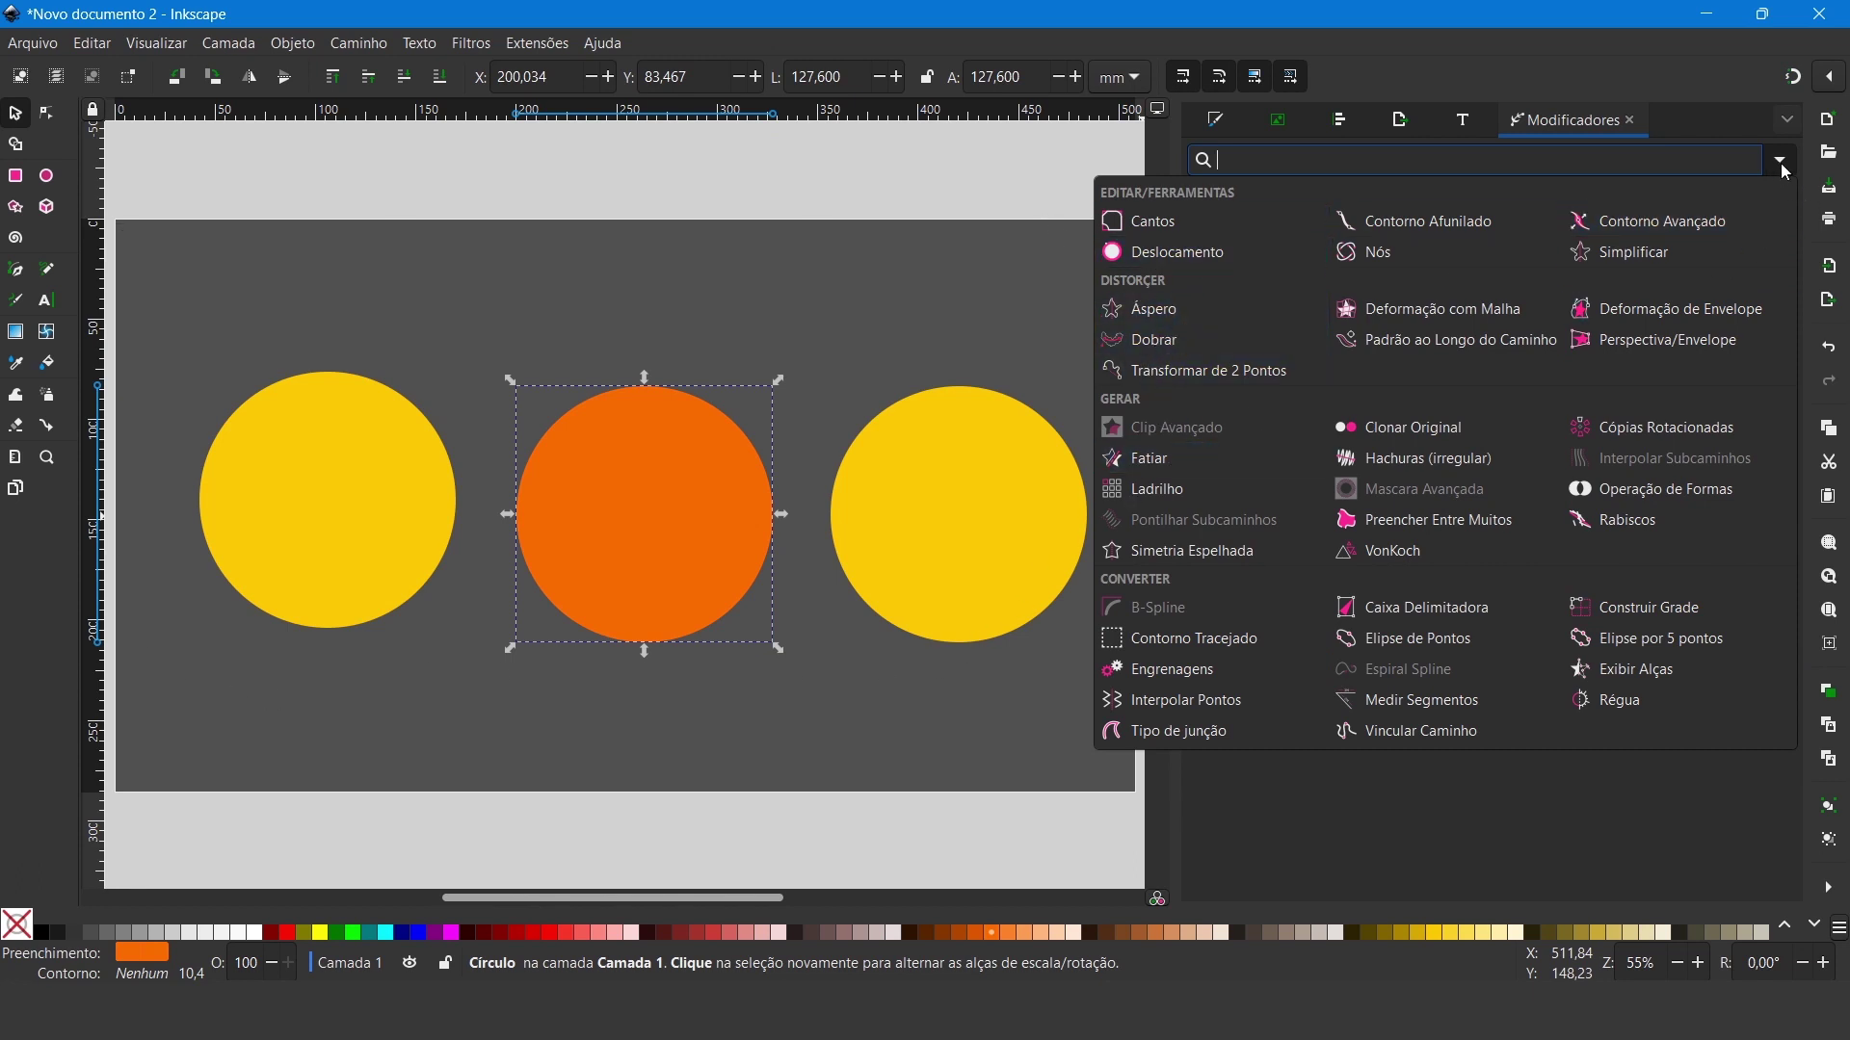
{"action": "left_click", "coordinate": [1308, 172]}
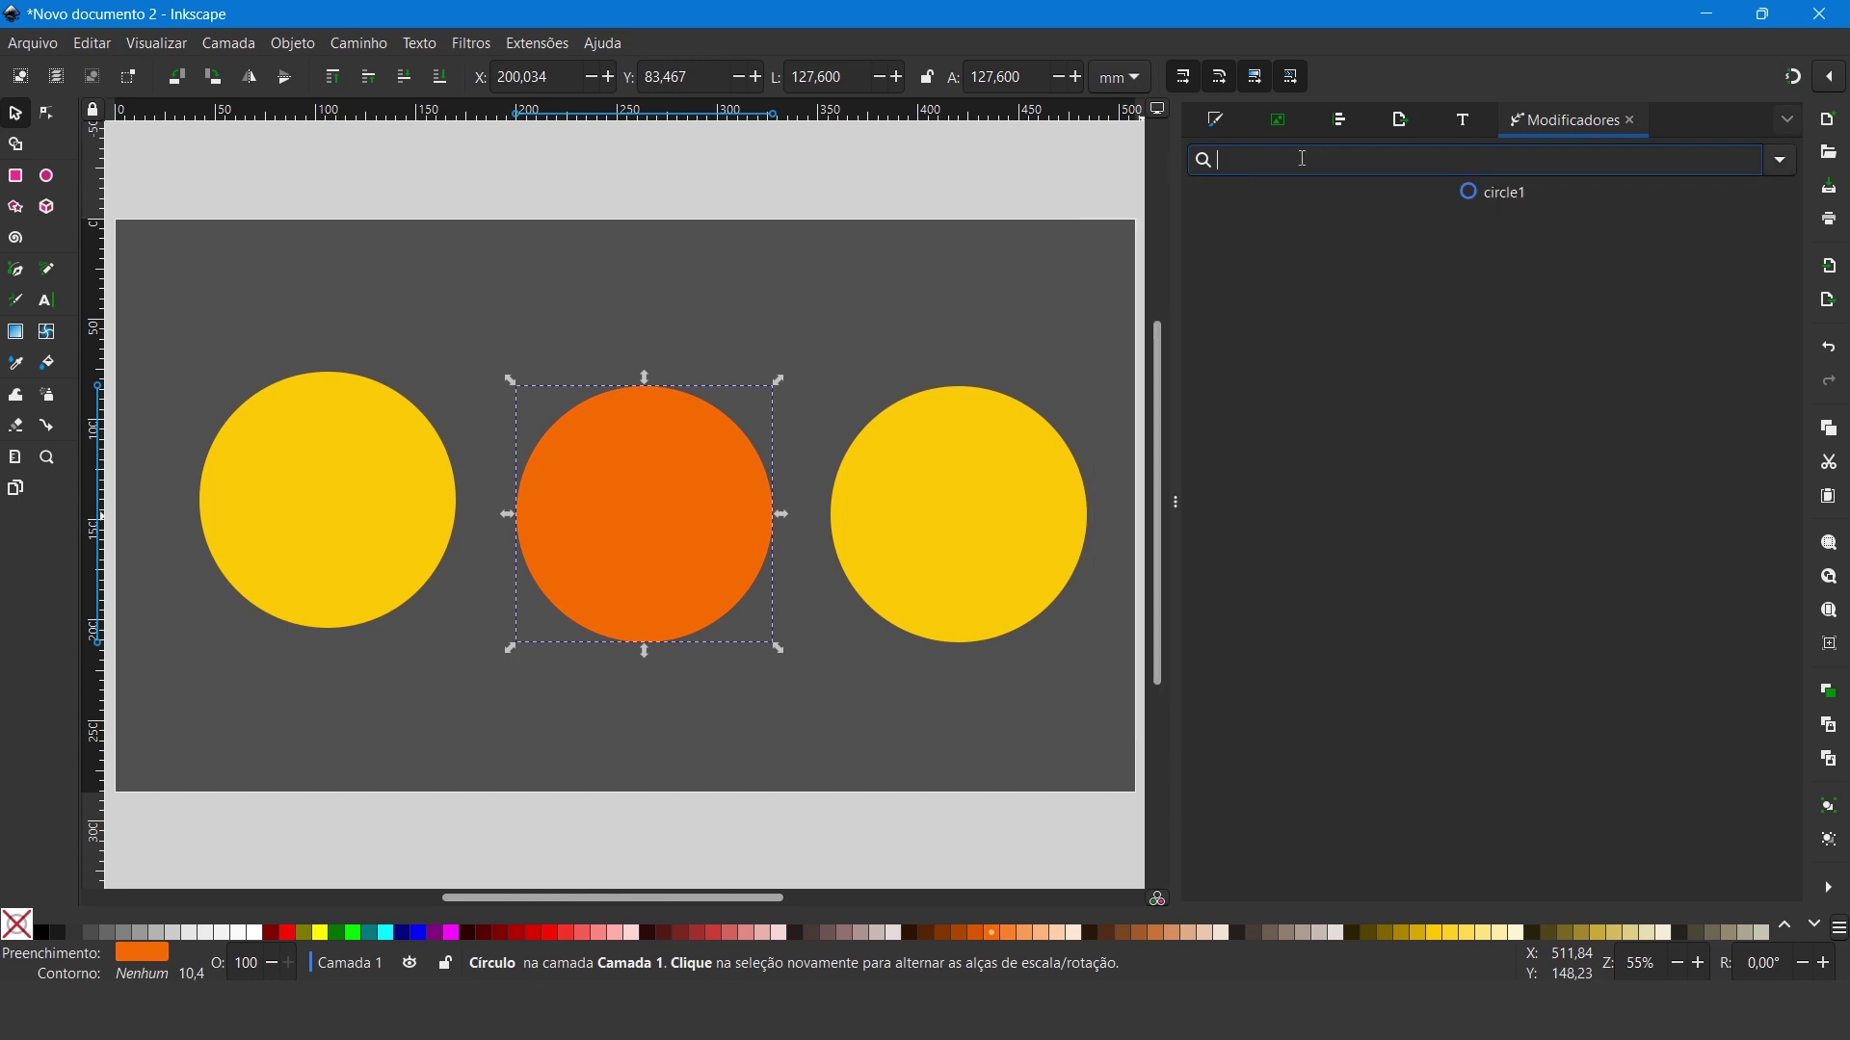
{"action": "left_click", "coordinate": [1783, 161]}
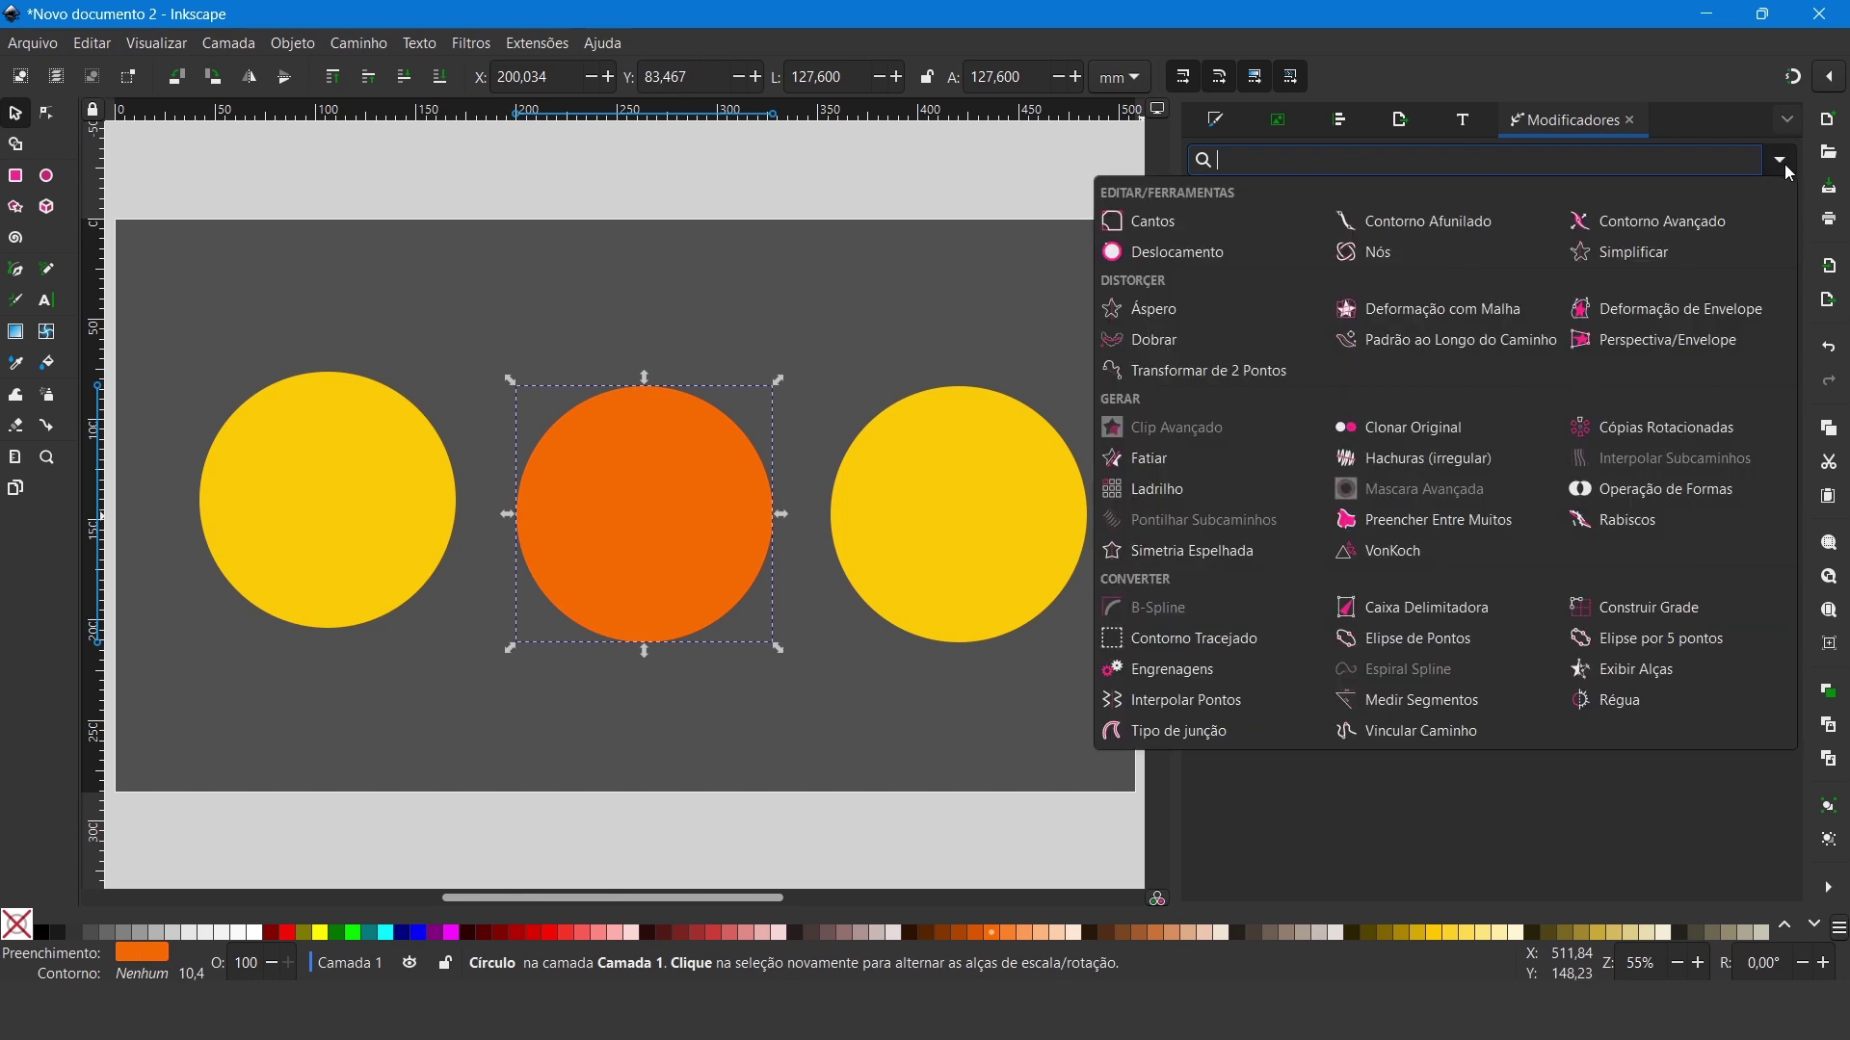
{"action": "mouse_move", "coordinate": [1177, 251]}
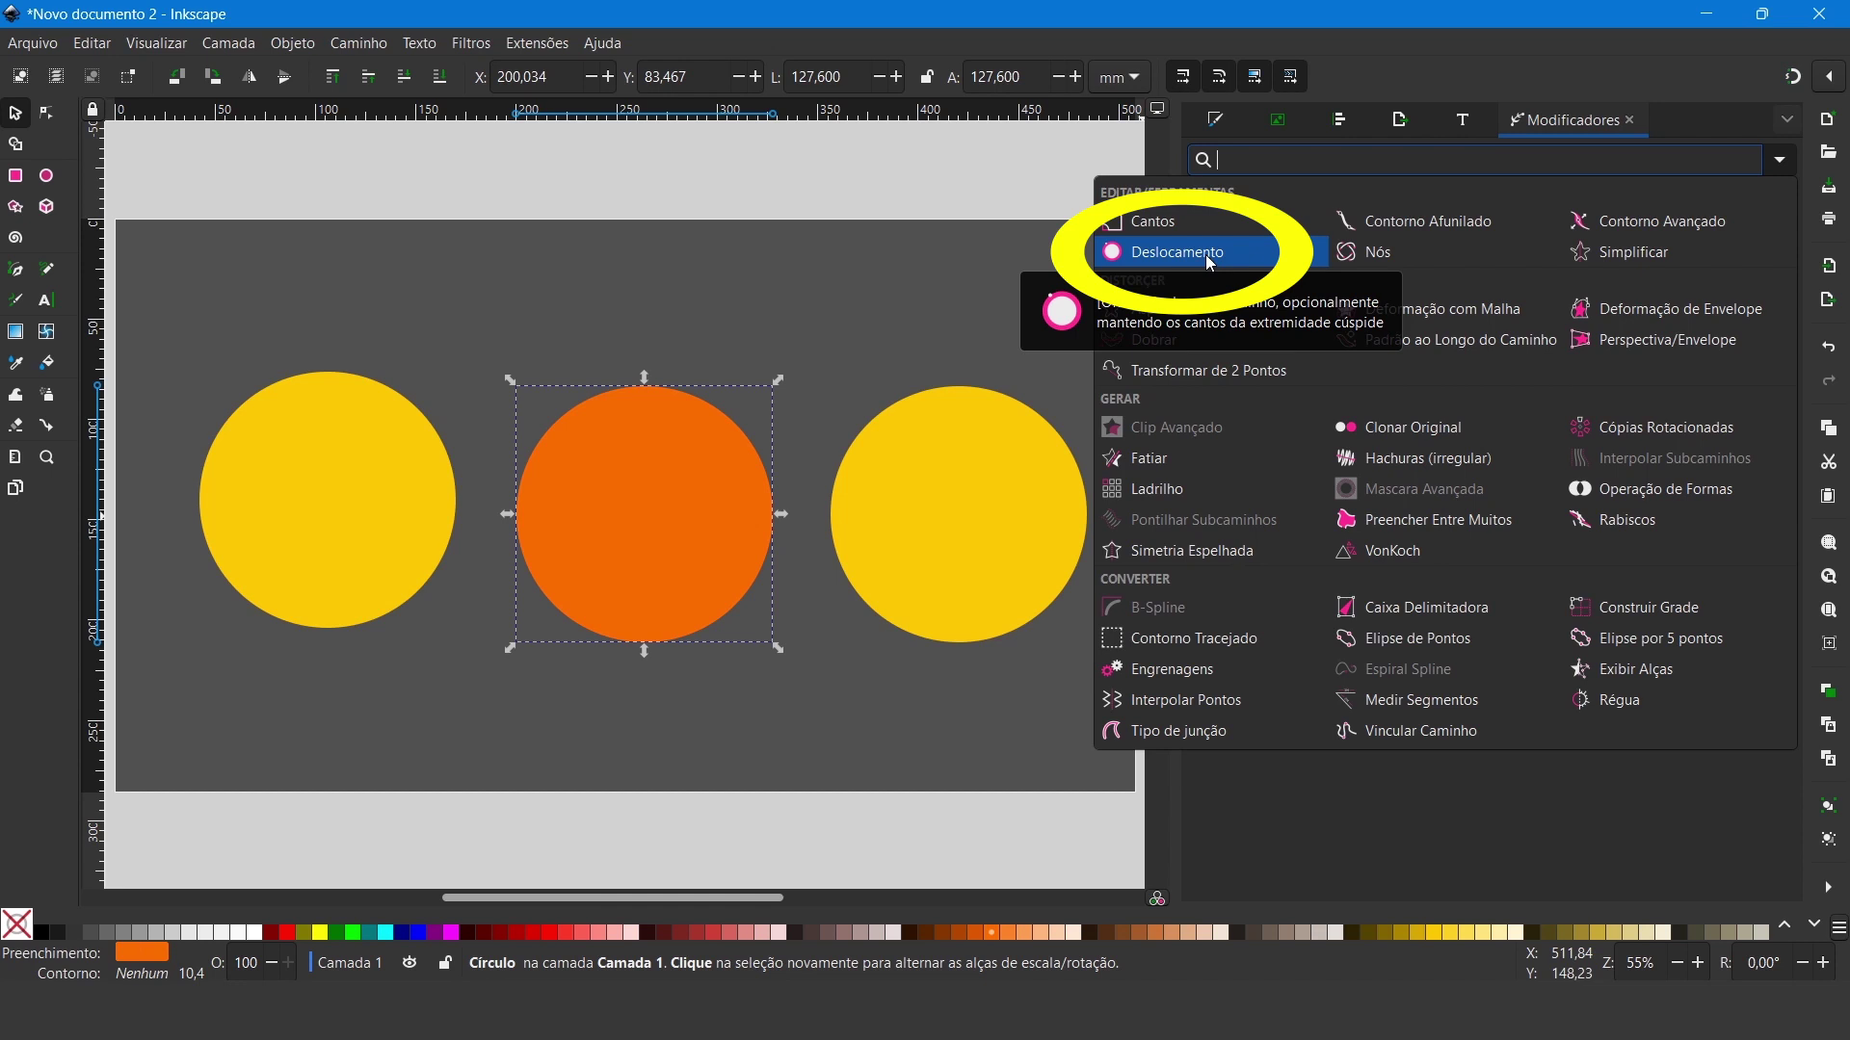
{"action": "left_click", "coordinate": [1217, 260]}
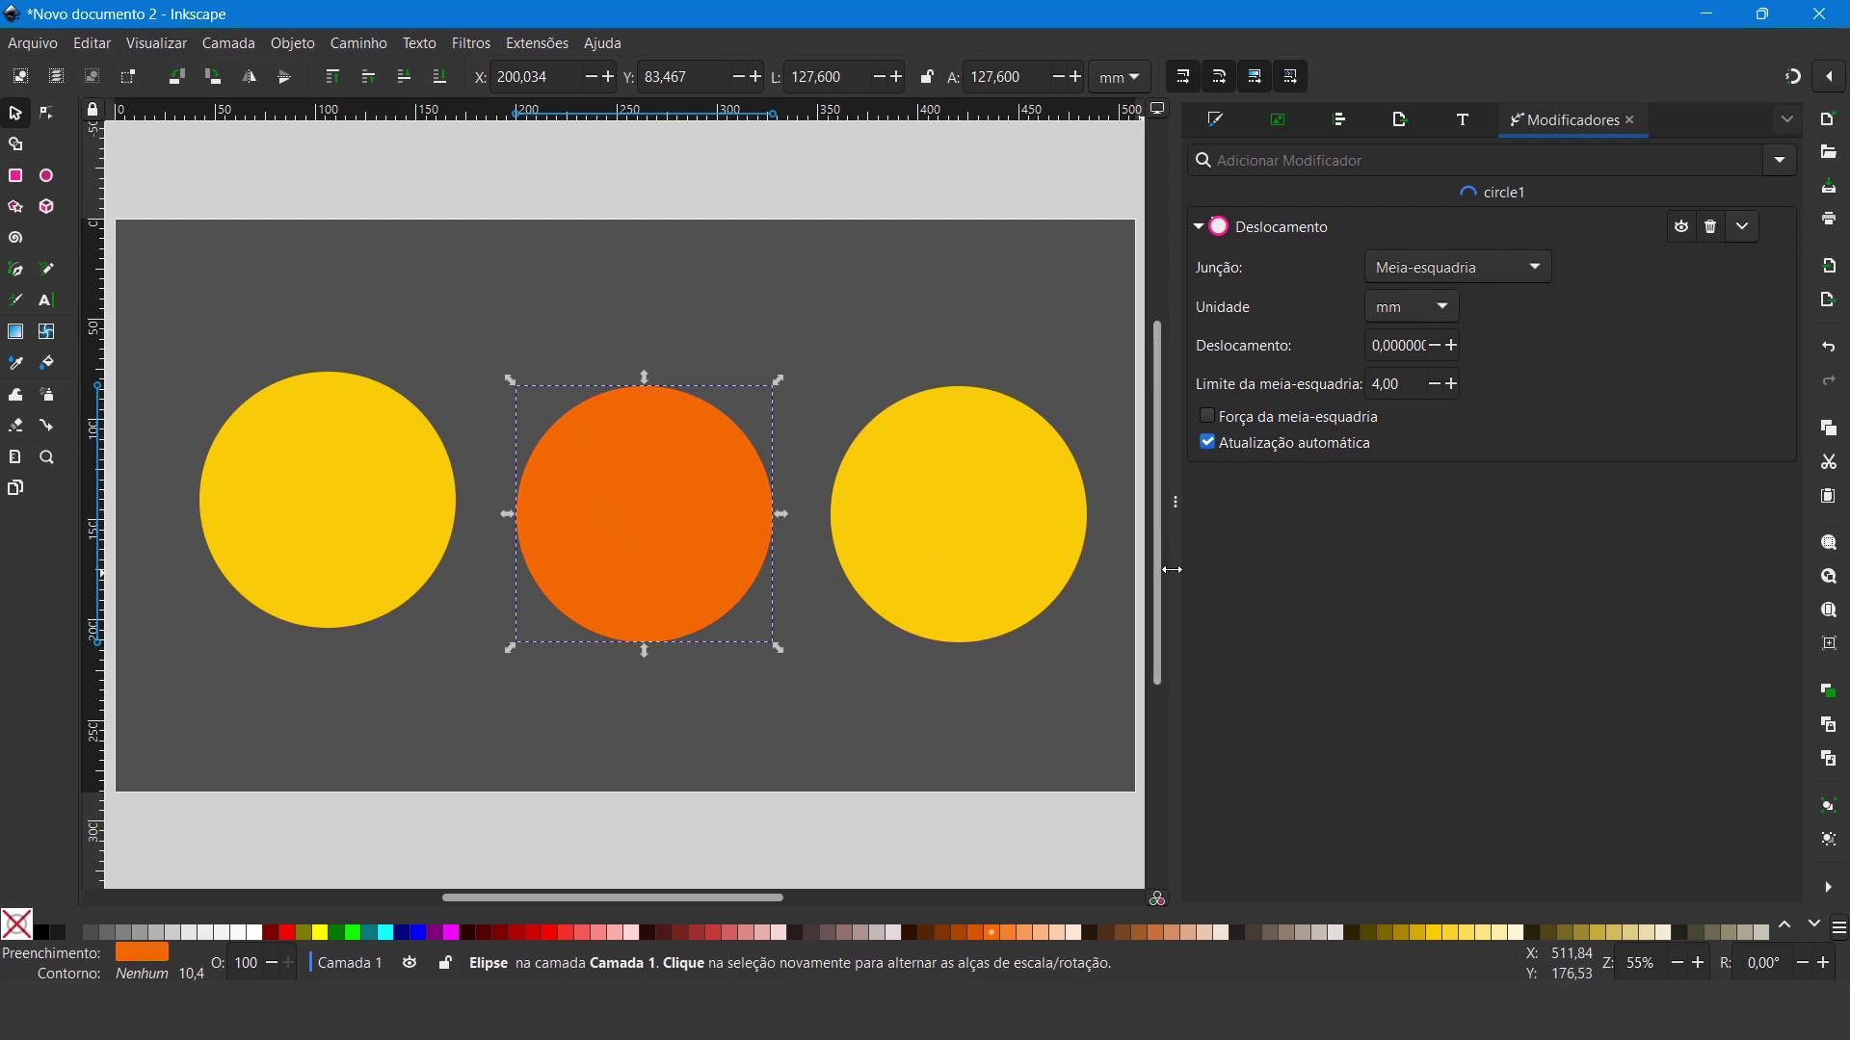
{"action": "left_click", "coordinate": [1371, 357]}
{"action": "type", "text": "2"}
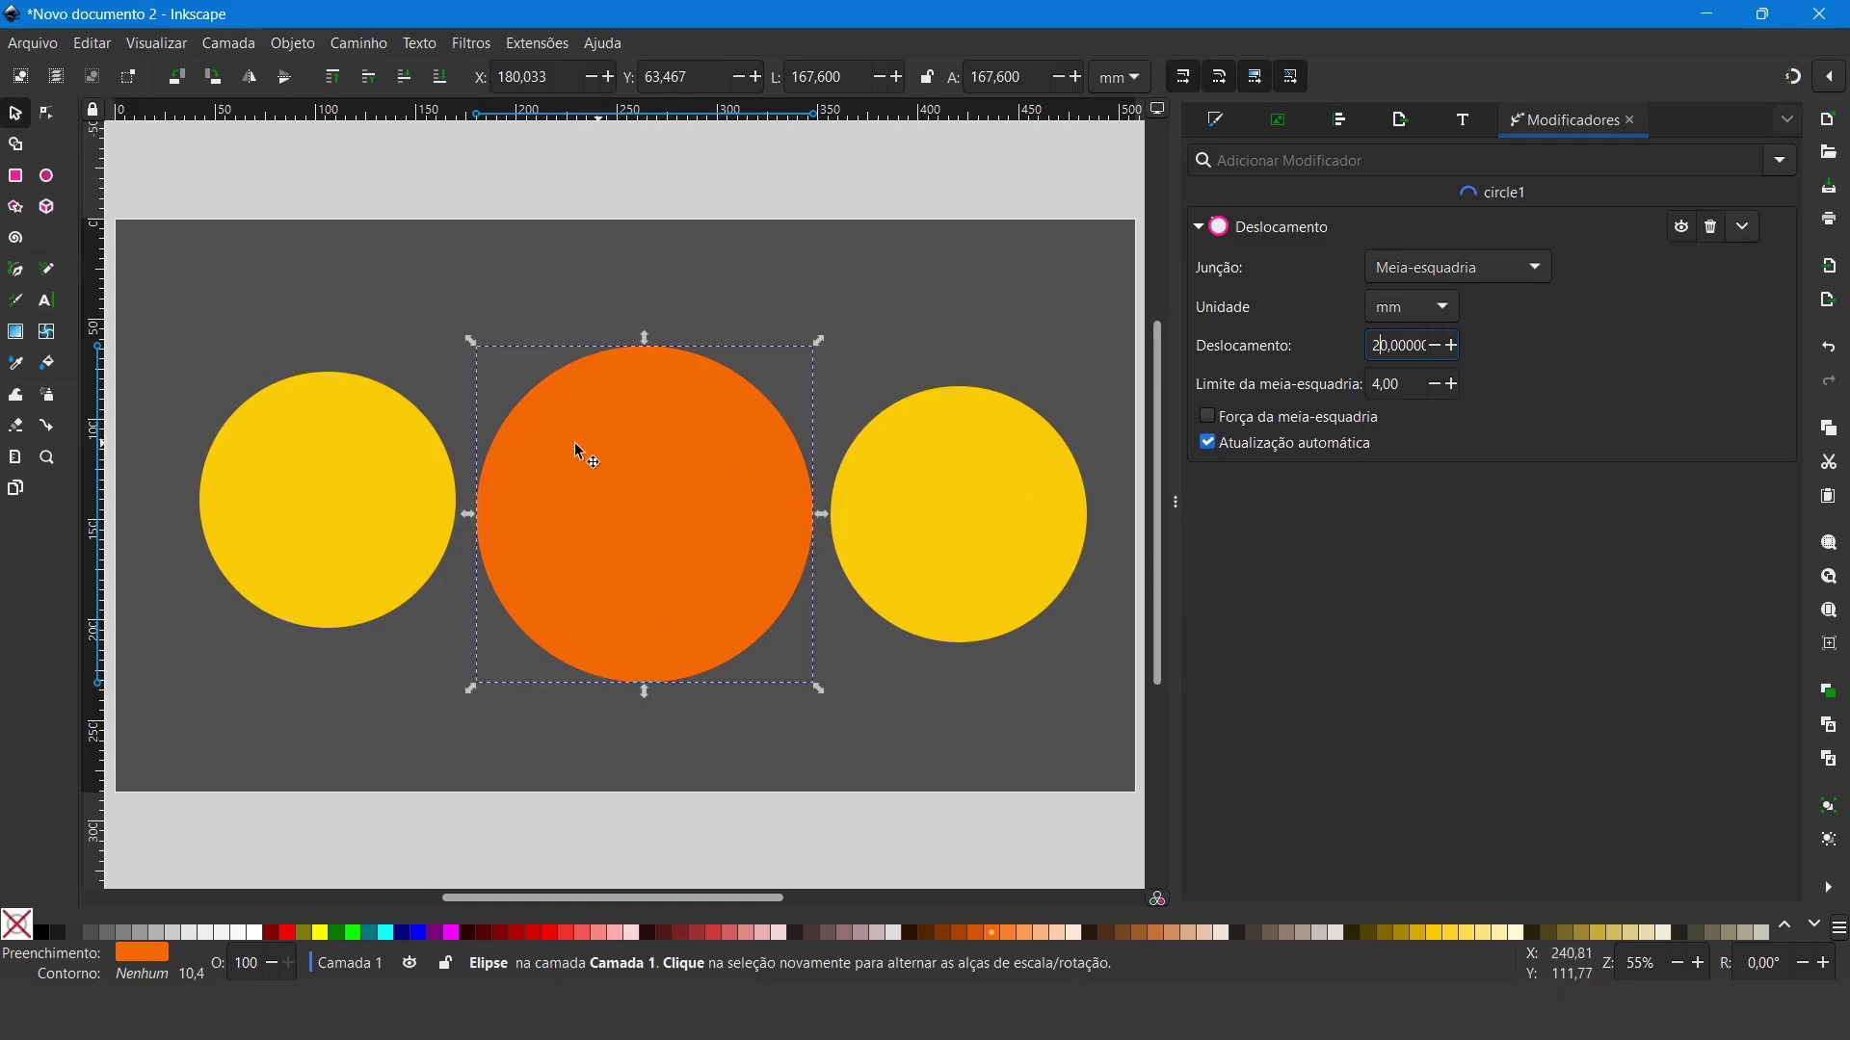
{"action": "left_click", "coordinate": [332, 472]}
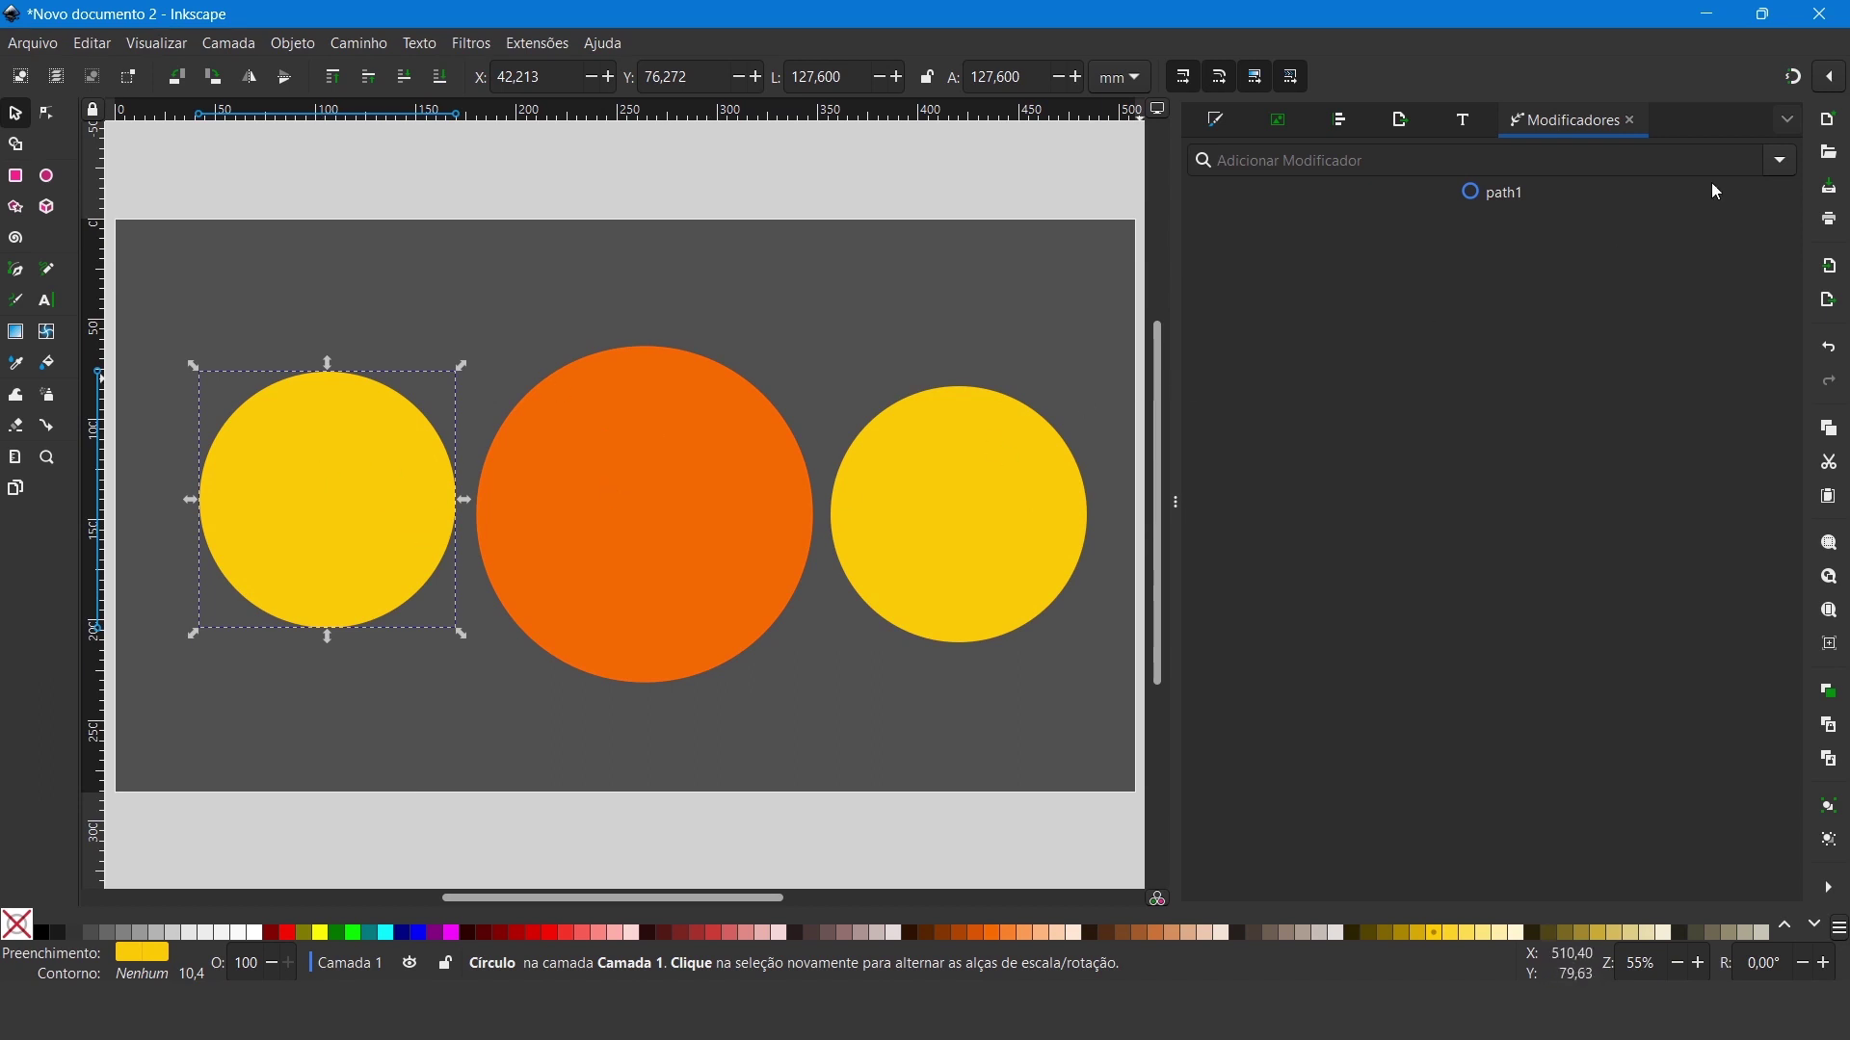
Step: Apply a 40 mm Deslocamento path effect to the left yellow circle, then deselect
{"action": "left_click", "coordinate": [1781, 165]}
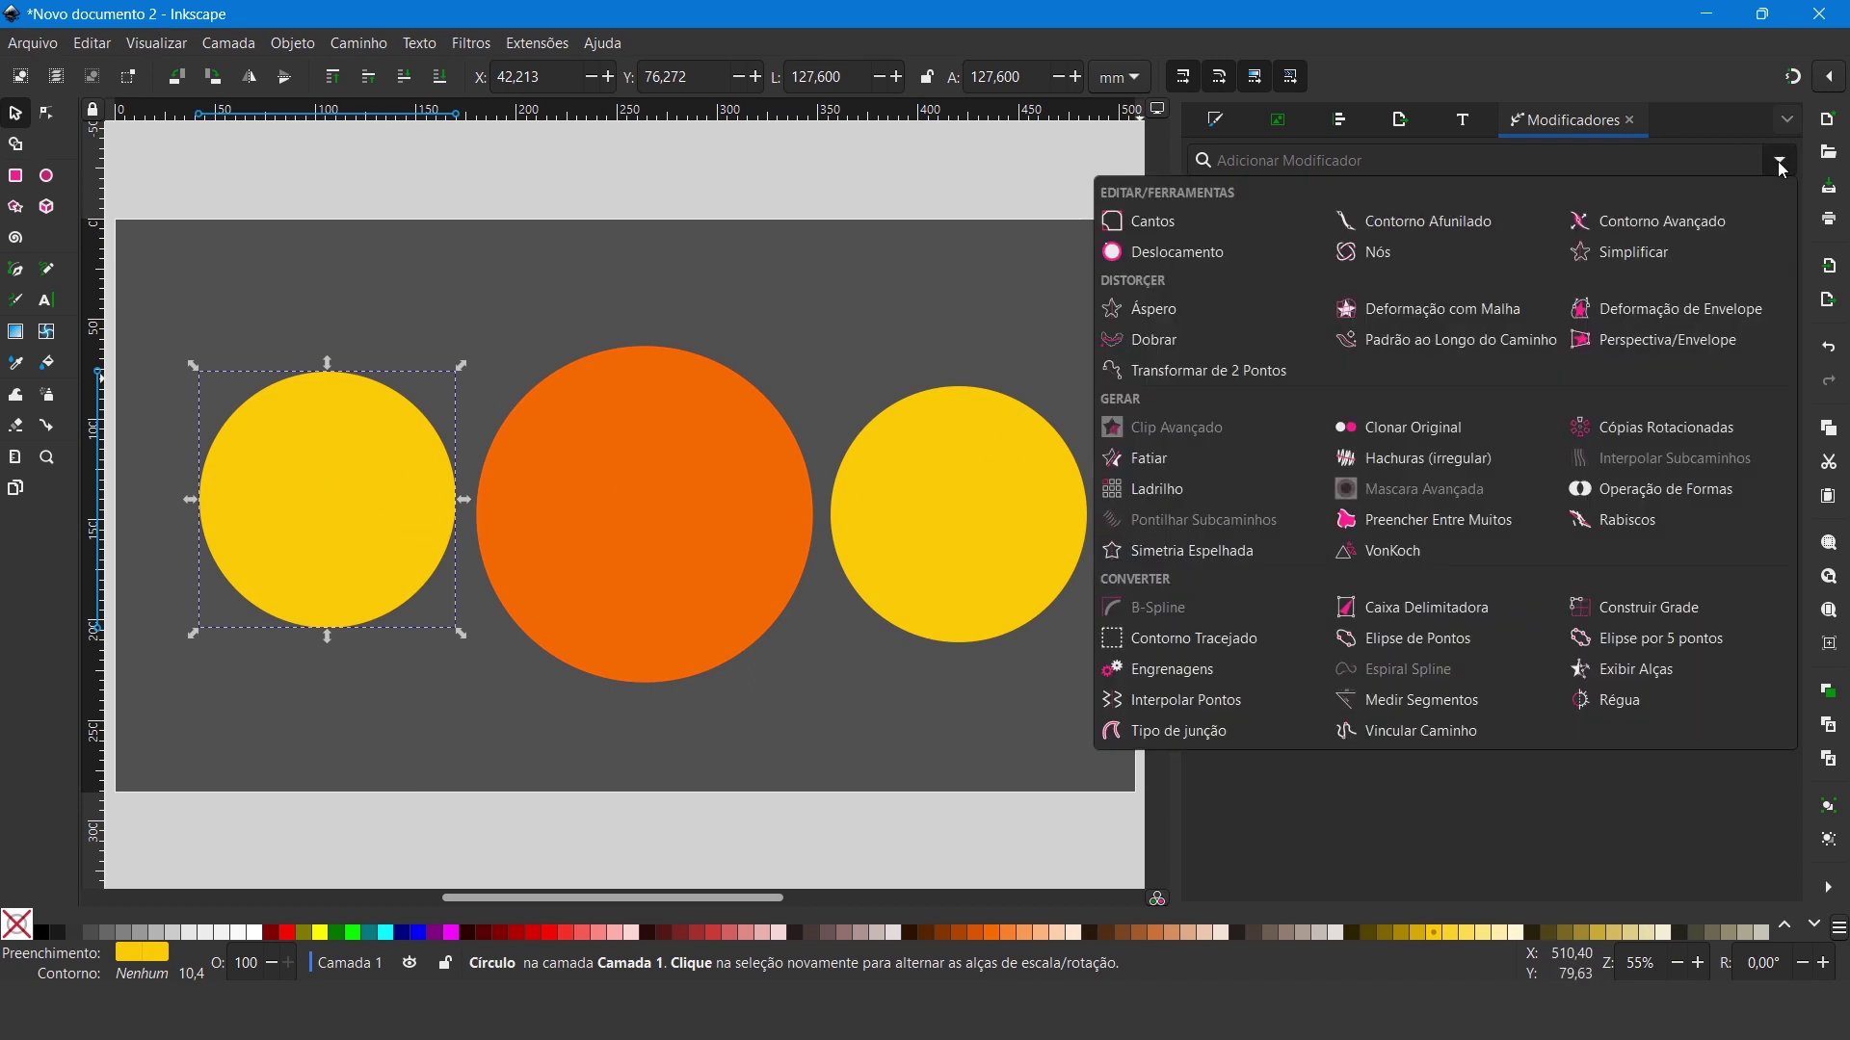
{"action": "left_click", "coordinate": [1195, 254]}
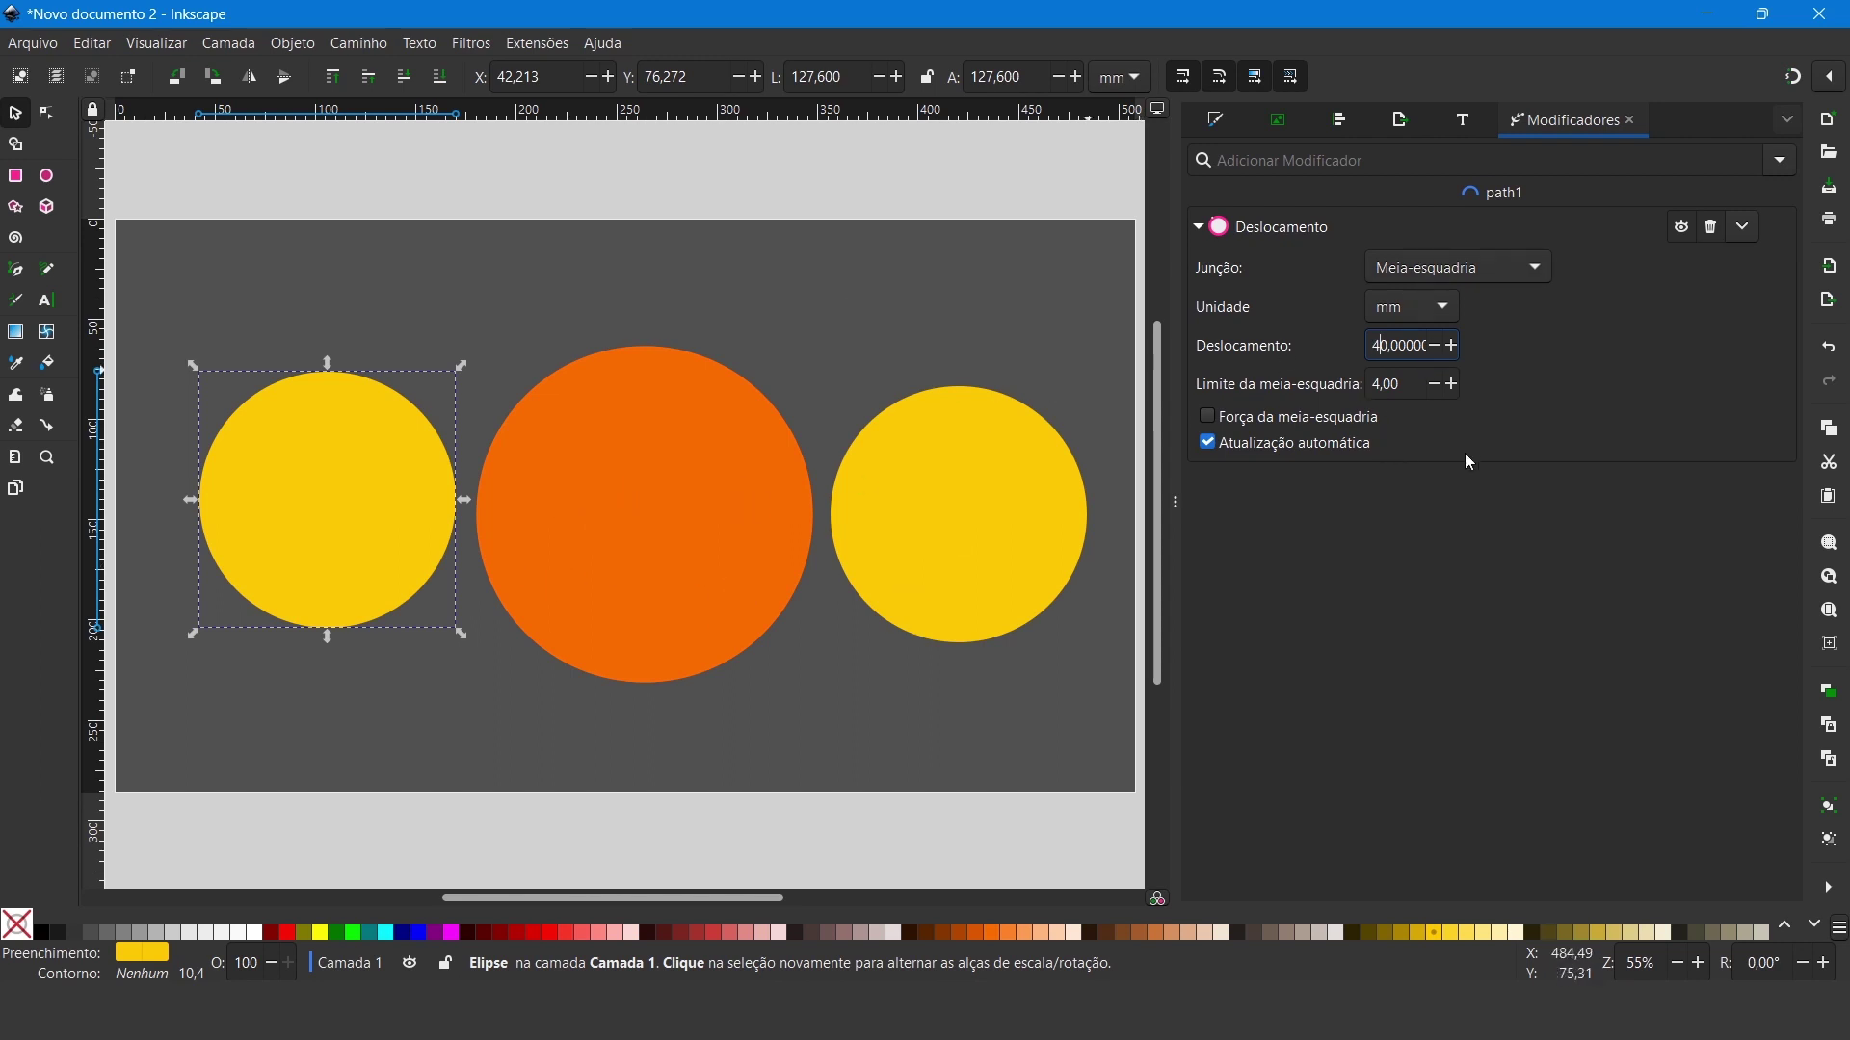
{"action": "key", "text": "Return"}
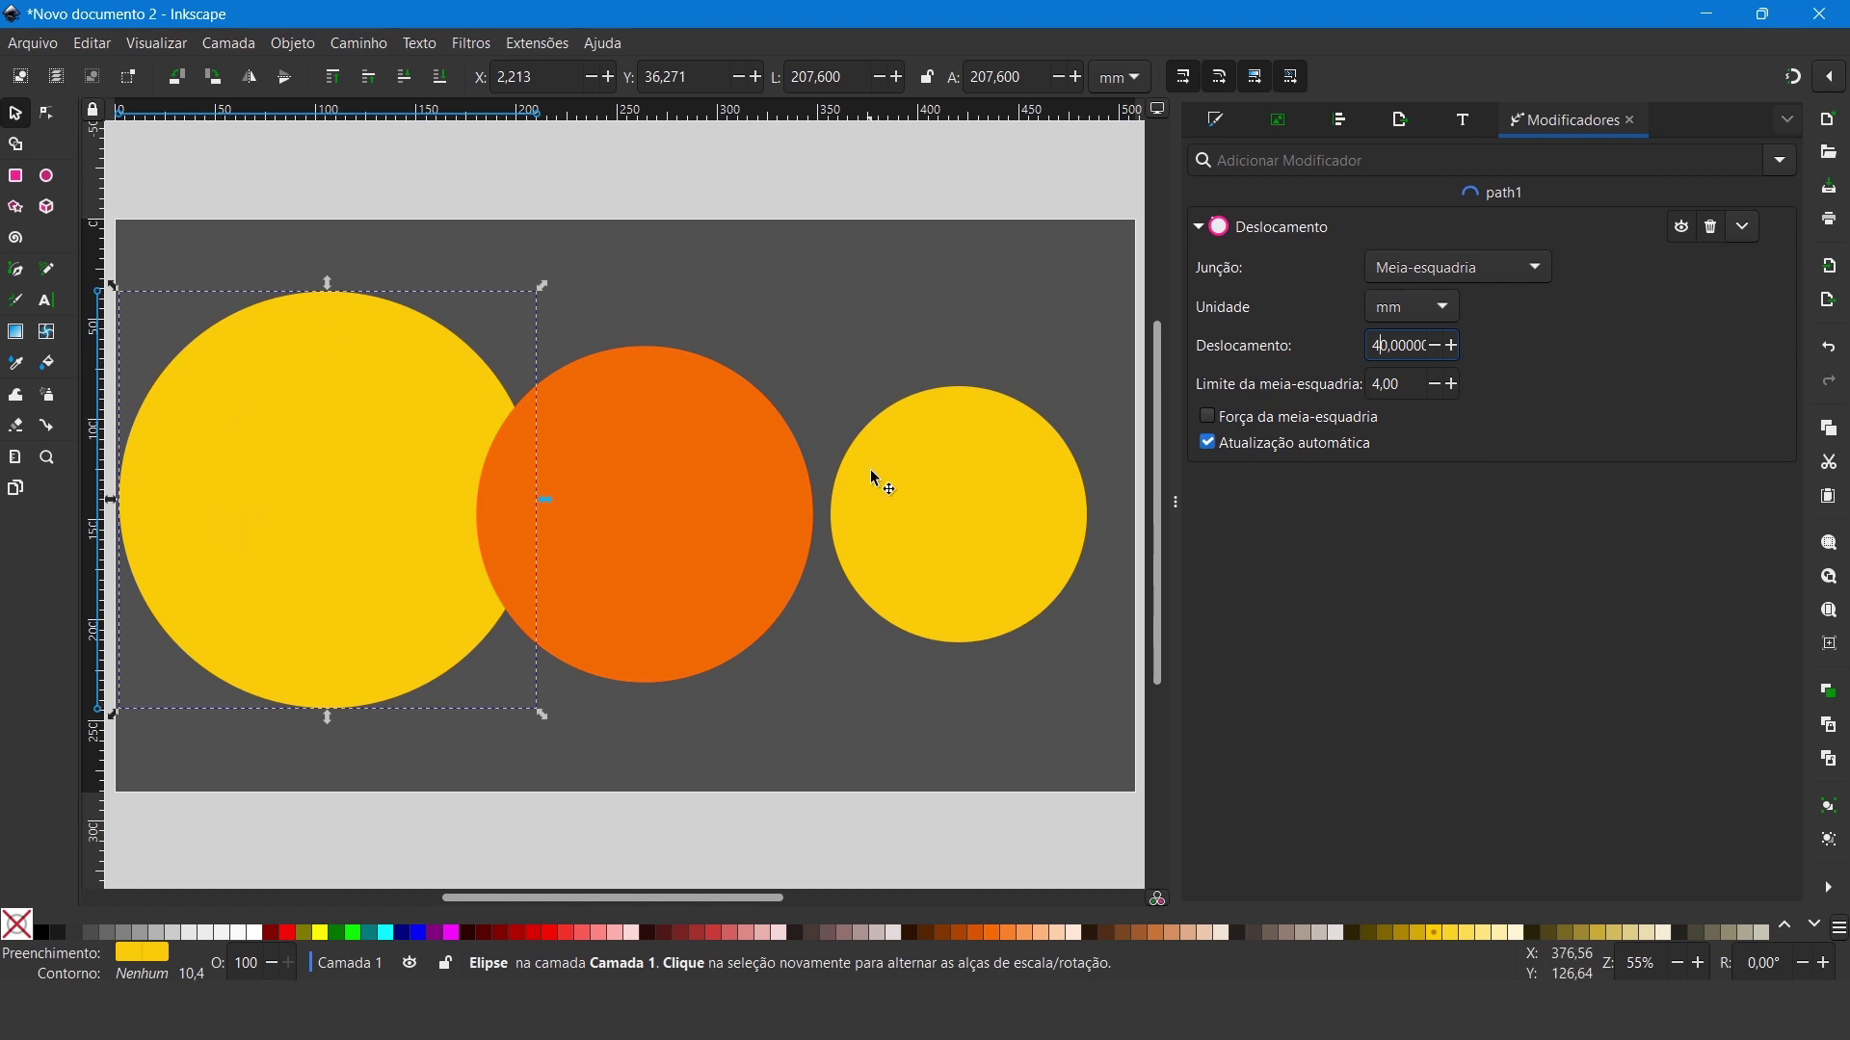
{"action": "left_click", "coordinate": [880, 355]}
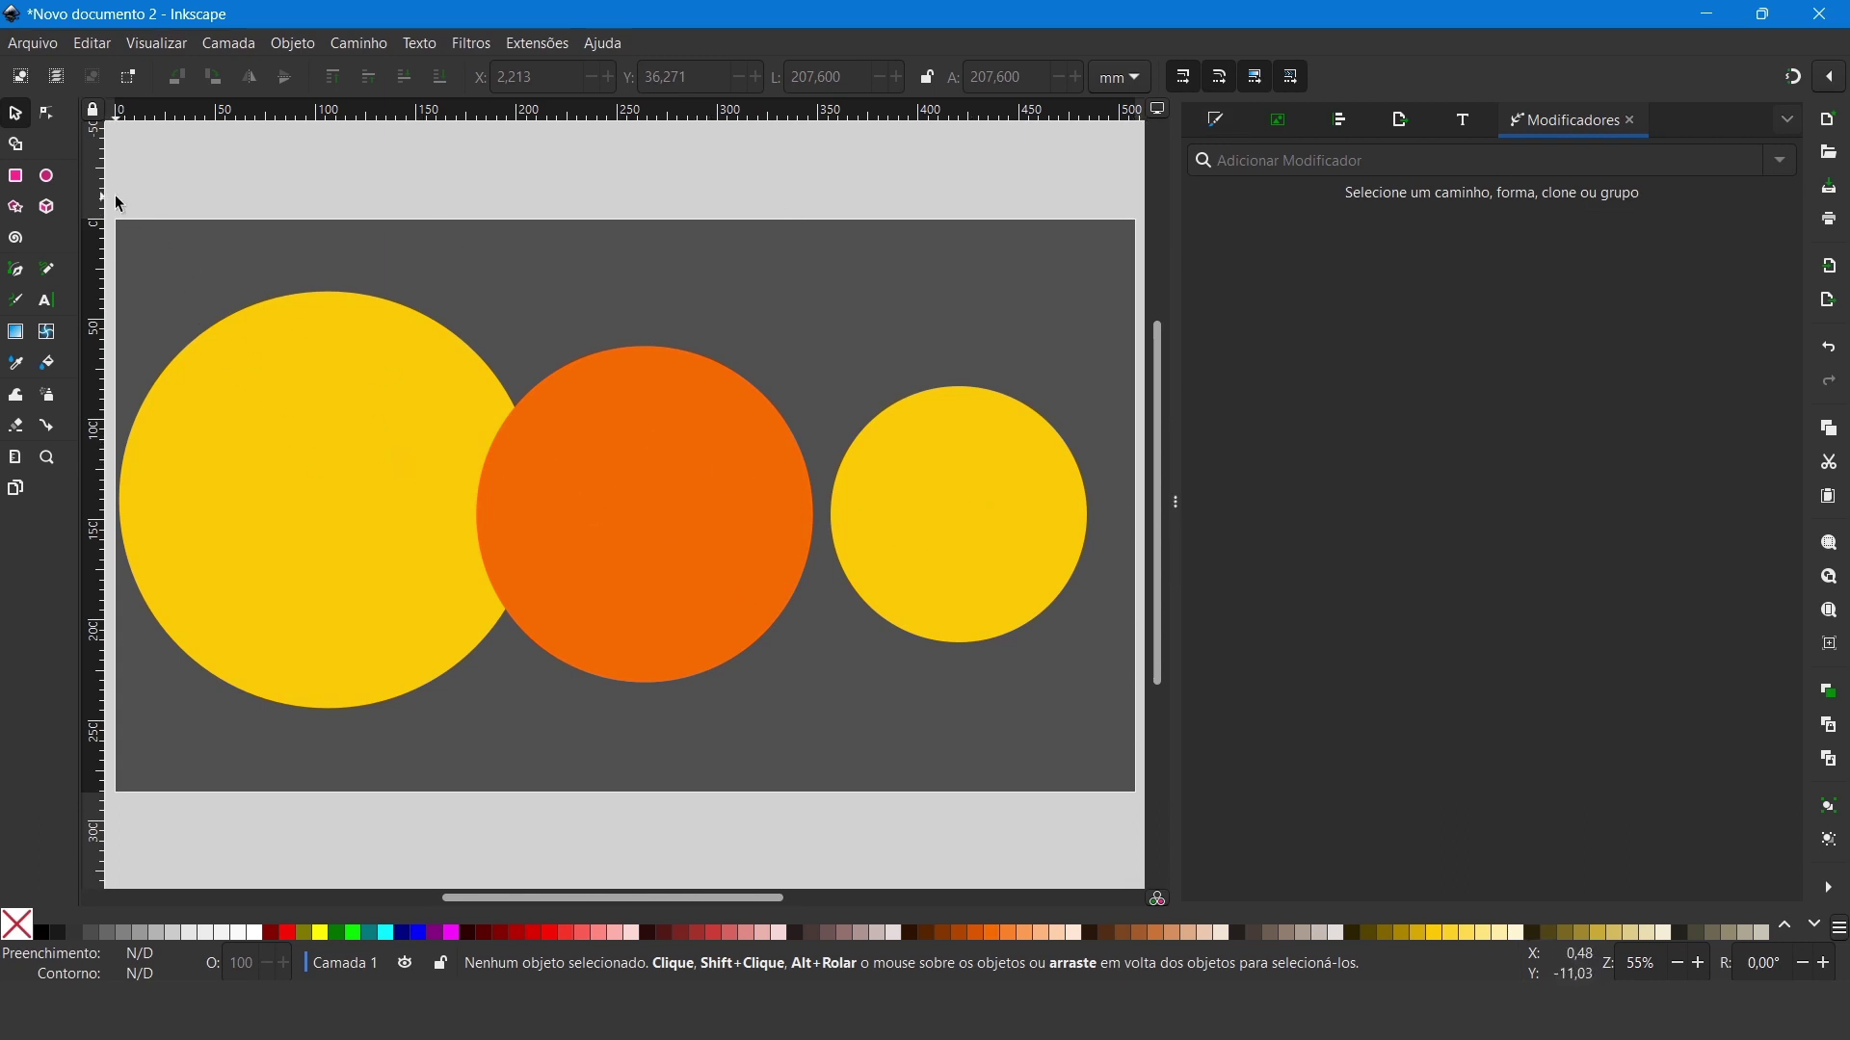
Step: Centre the three circles horizontally and vertically on each other using Align and Distribute
{"action": "mouse_move", "coordinate": [113, 197]}
{"action": "left_mouse_down"}
{"action": "mouse_move", "coordinate": [1032, 748]}
{"action": "mouse_move", "coordinate": [1114, 838]}
{"action": "left_mouse_up"}
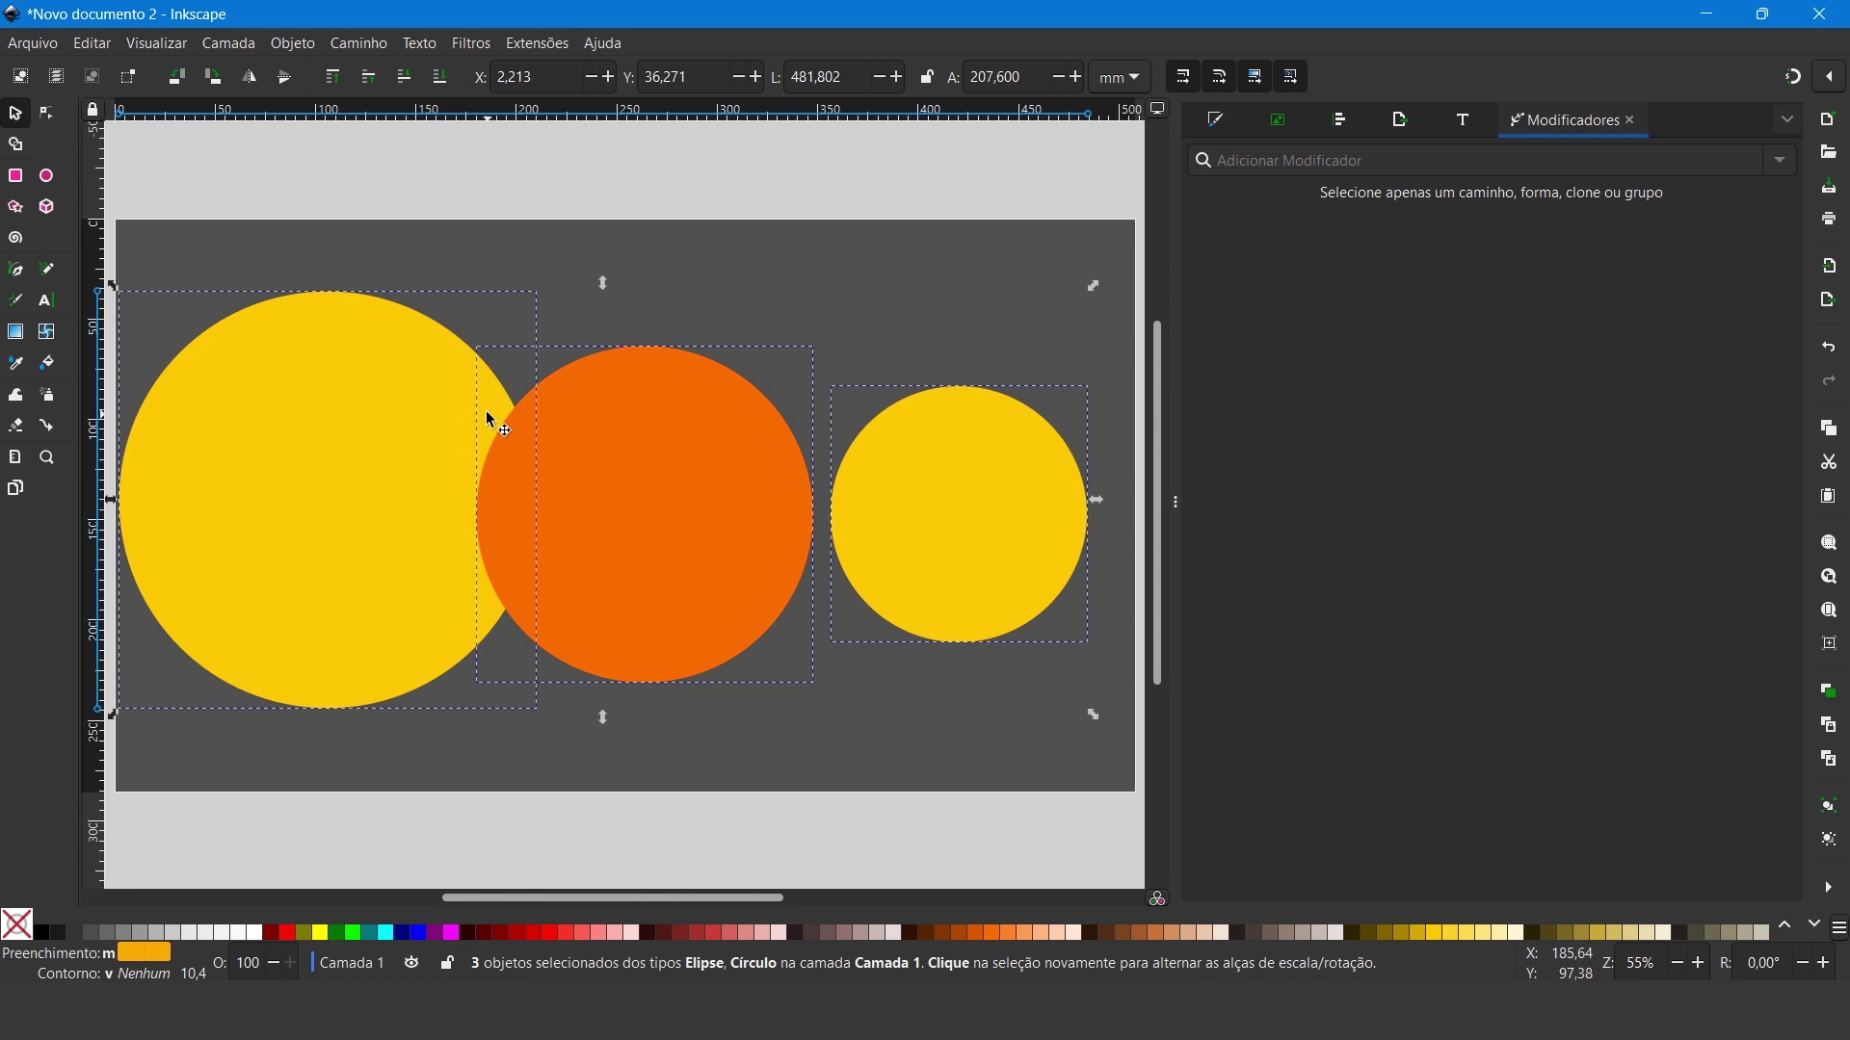
{"action": "left_click", "coordinate": [293, 44]}
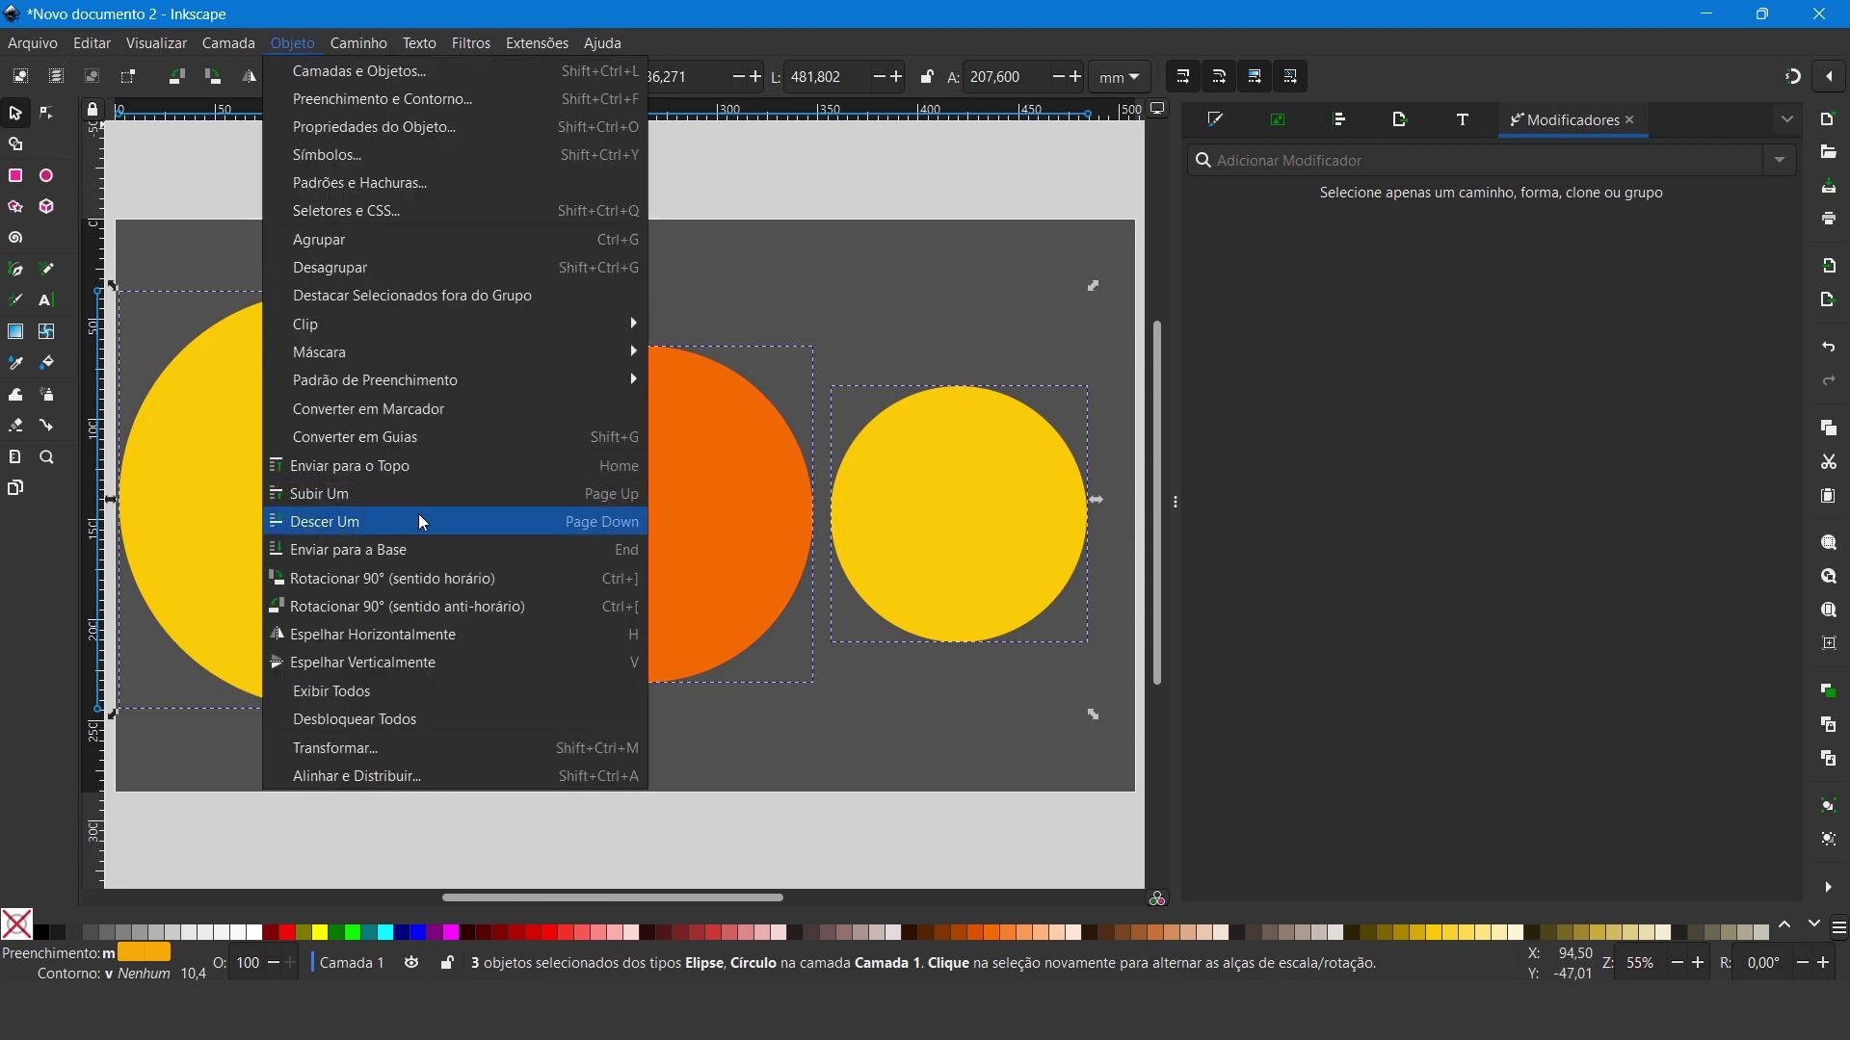
{"action": "left_click", "coordinate": [386, 778]}
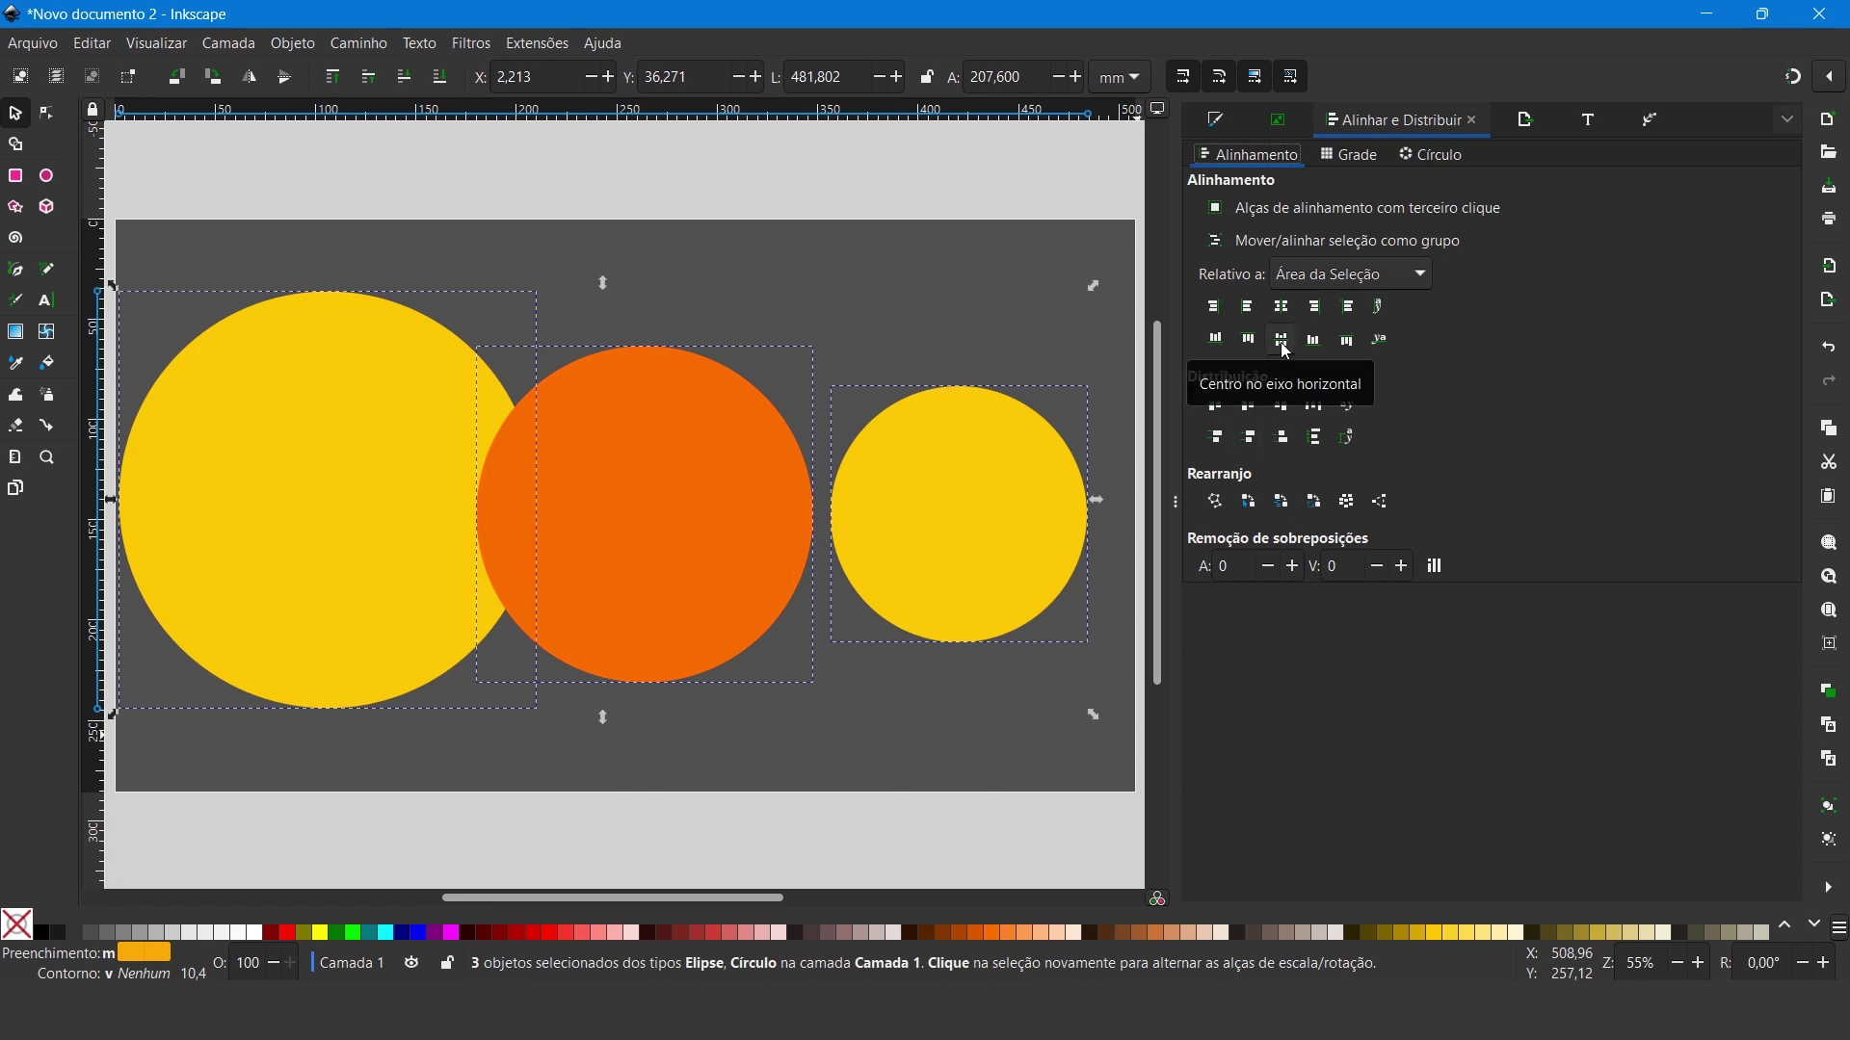
{"action": "left_click", "coordinate": [1287, 353]}
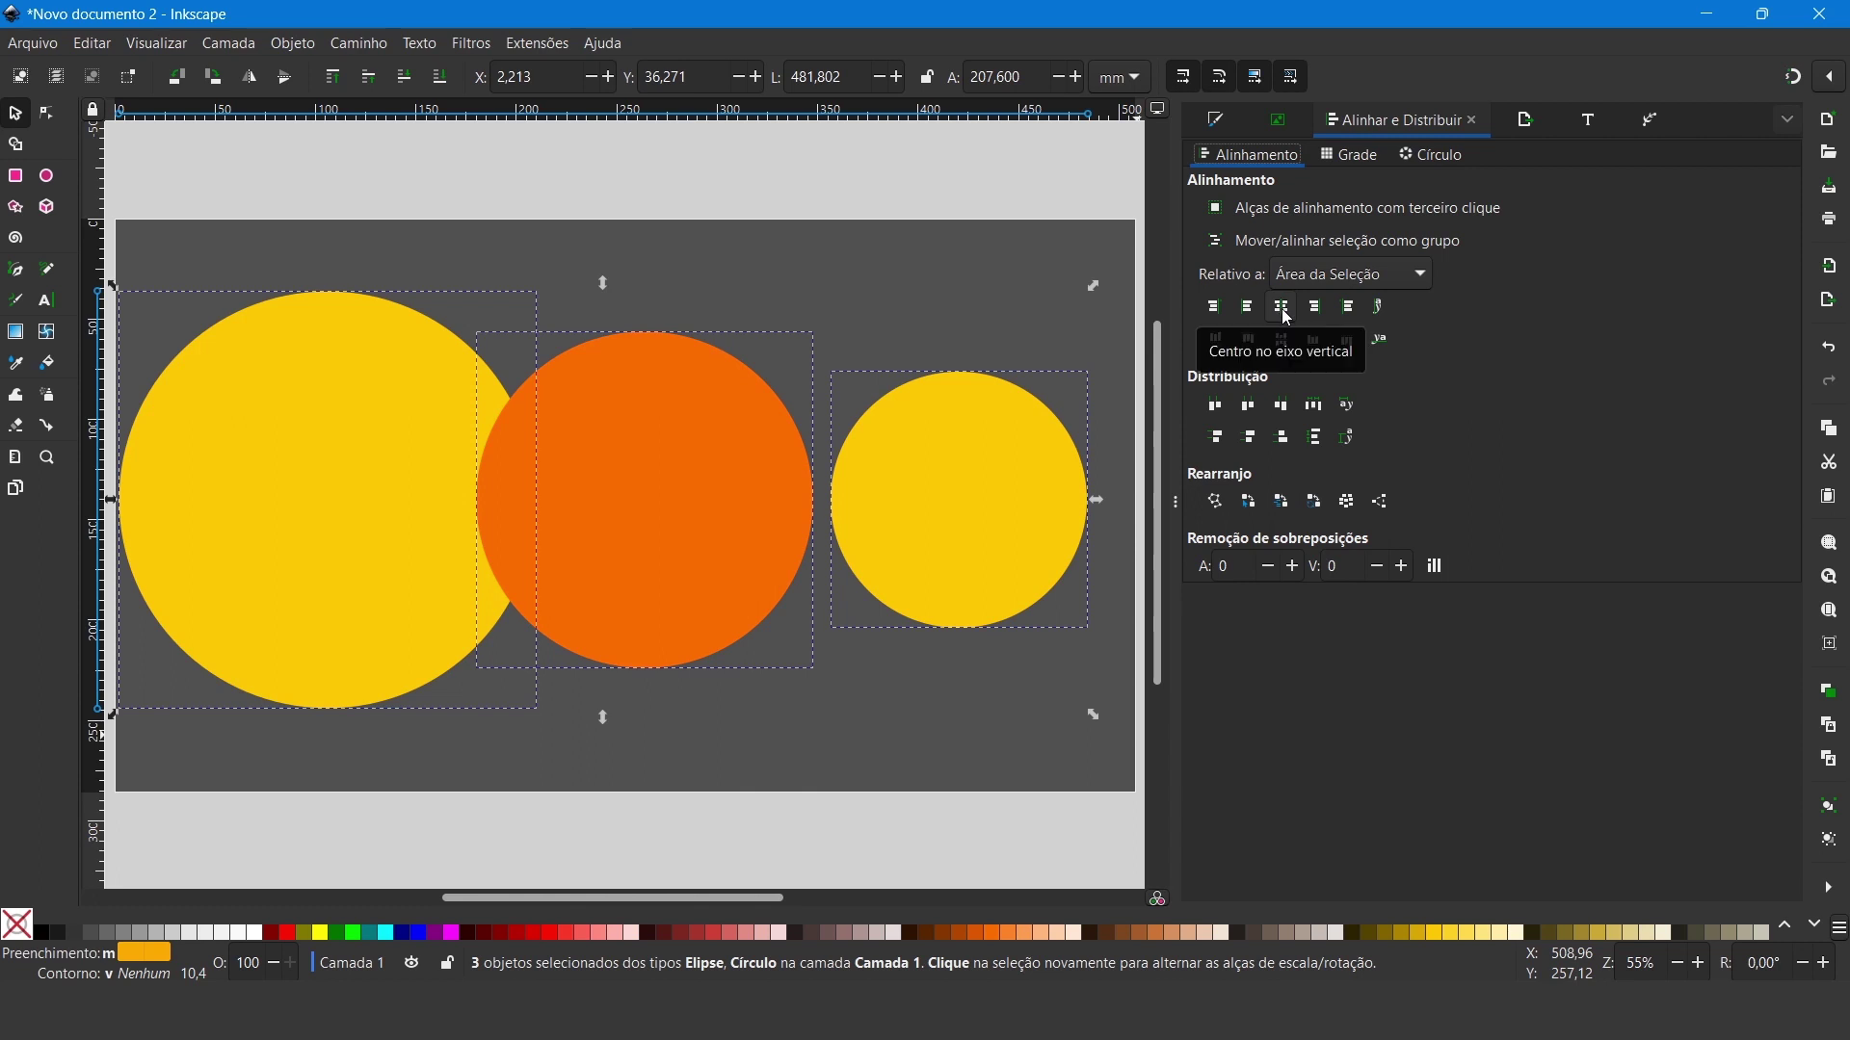
{"action": "left_click", "coordinate": [1287, 308]}
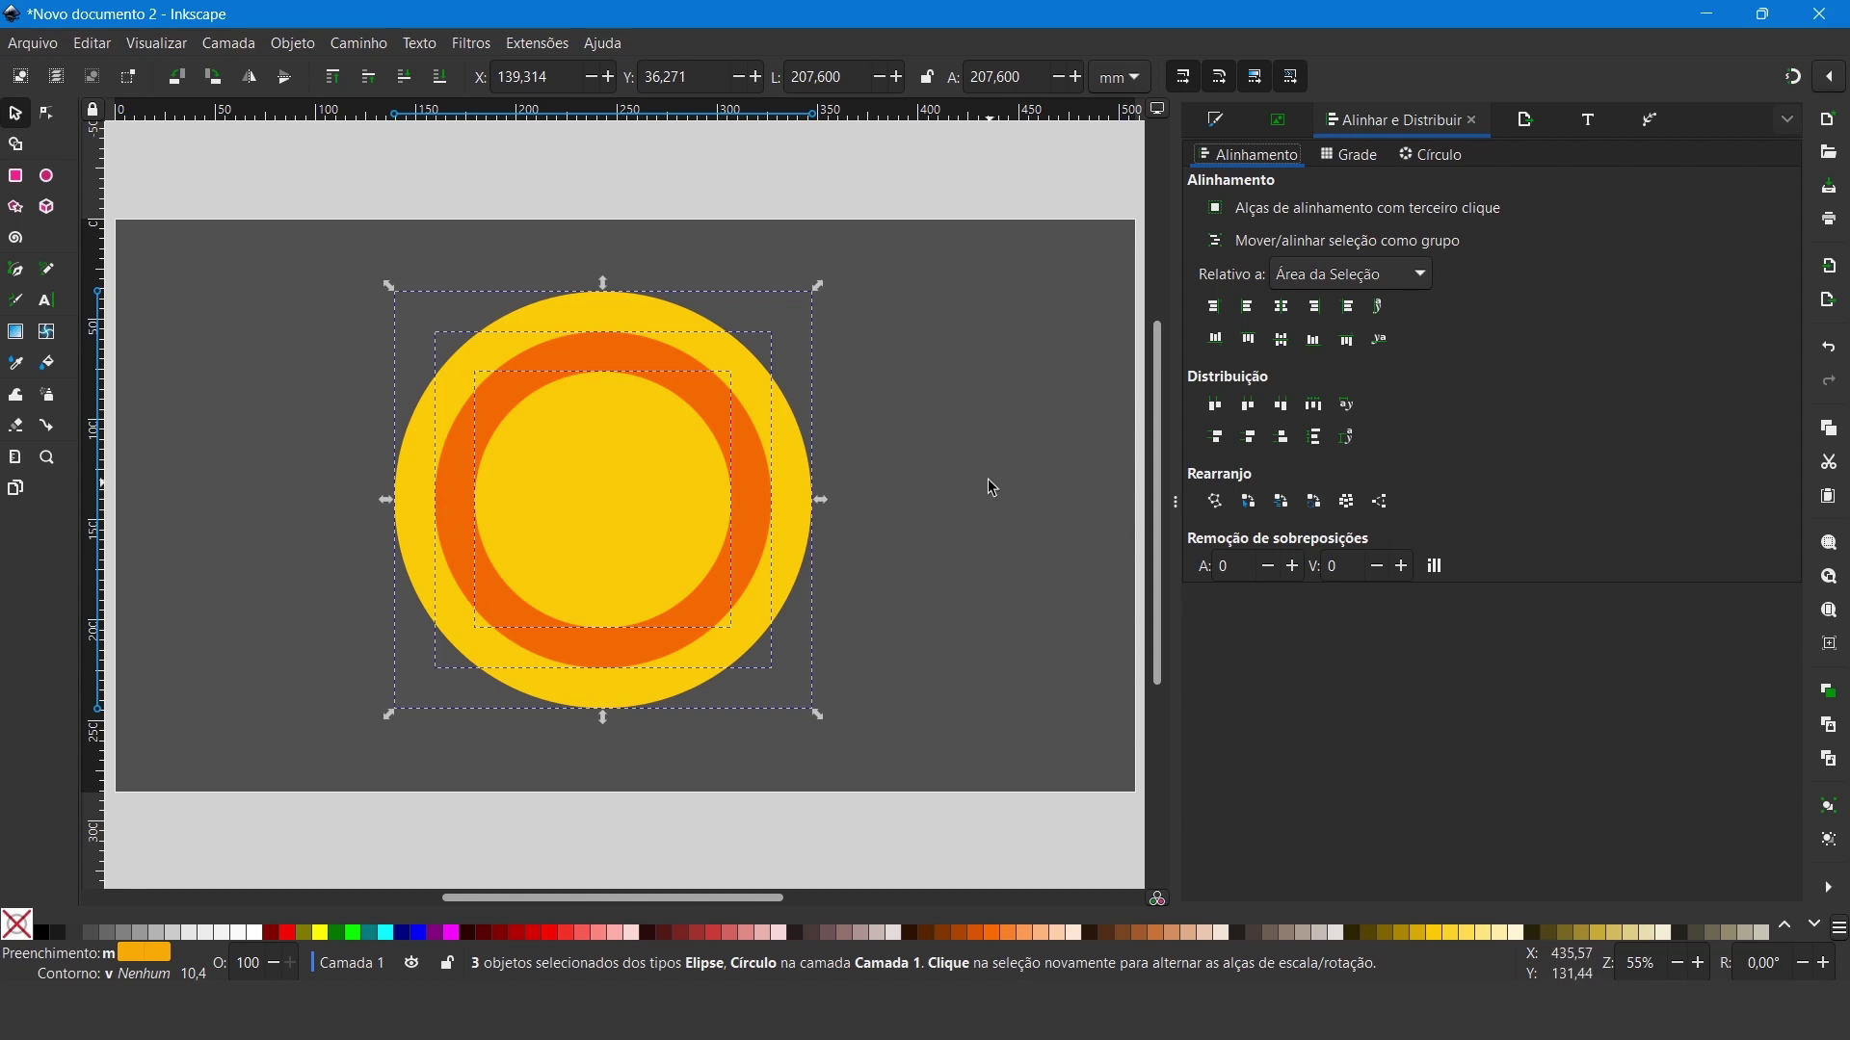
{"action": "key", "text": "r"}
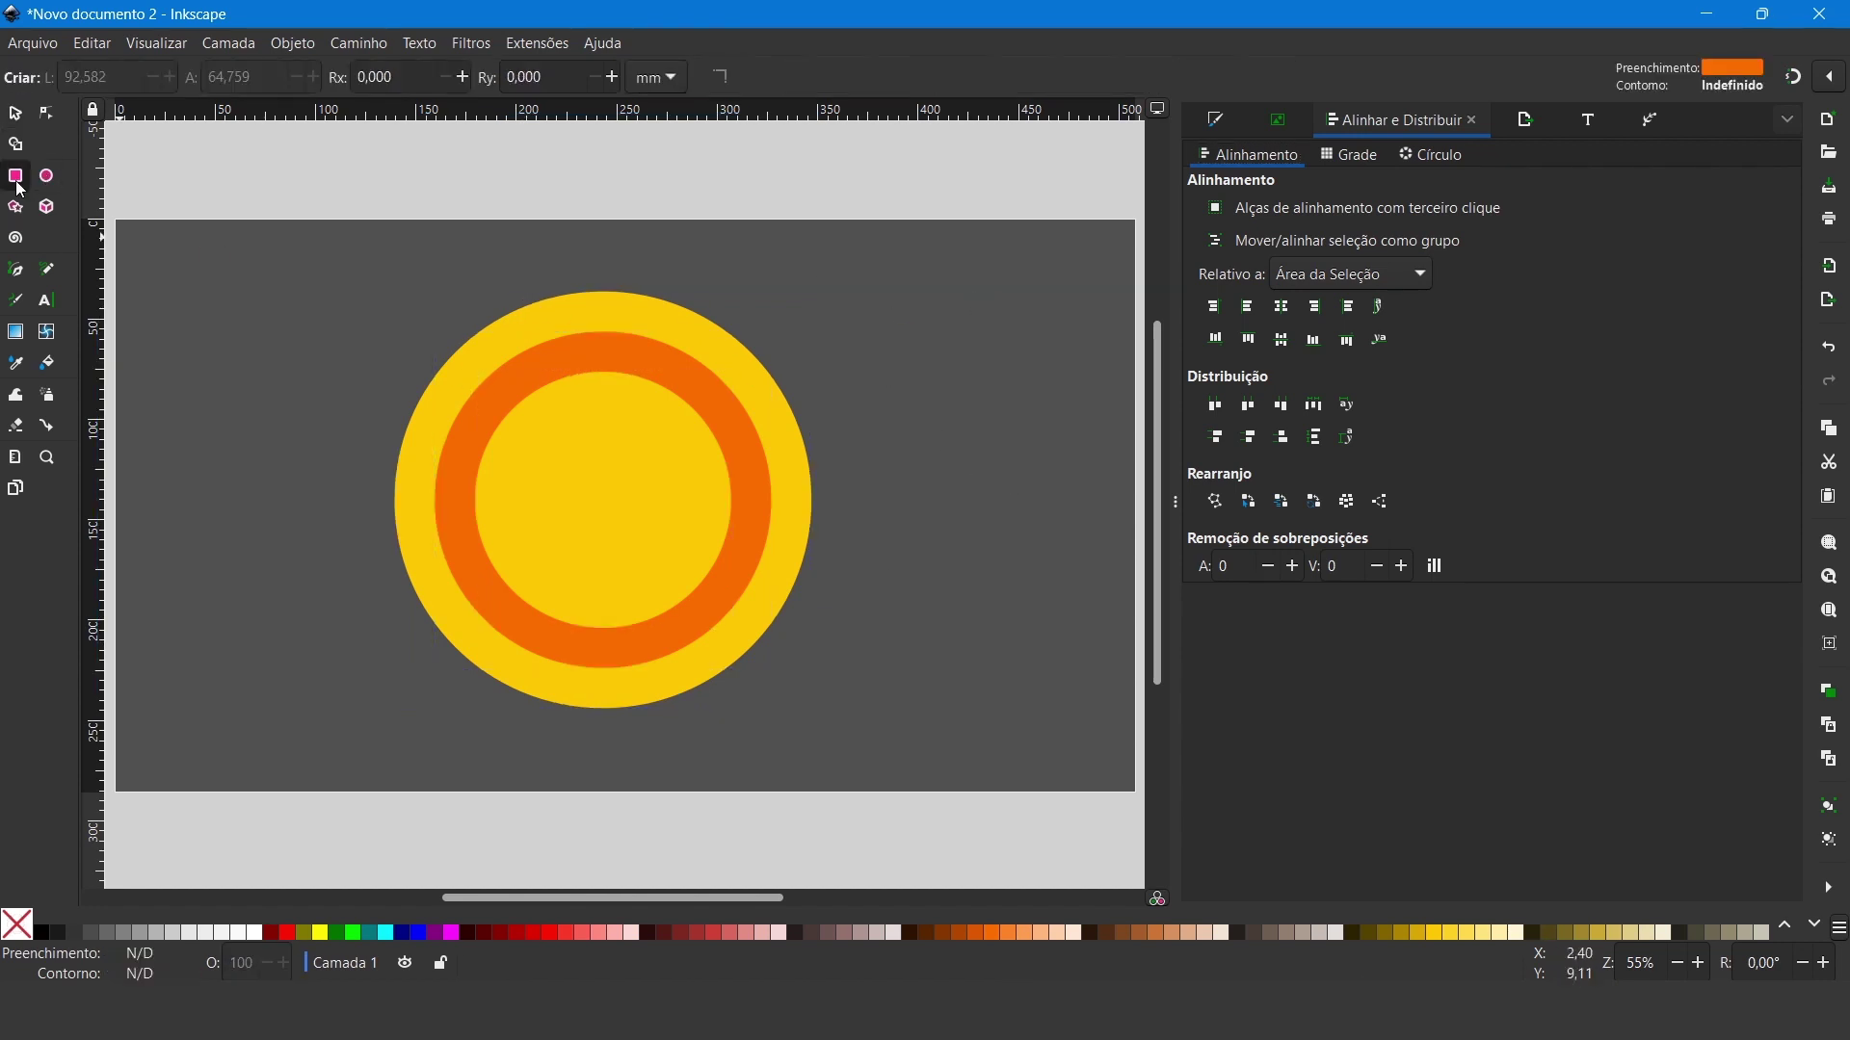
Step: Draw a light grey rectangle from inside the rings past their right edge
{"action": "mouse_move", "coordinate": [533, 428]}
{"action": "left_mouse_down"}
{"action": "mouse_move", "coordinate": [939, 559]}
{"action": "mouse_move", "coordinate": [947, 587]}
{"action": "left_mouse_up"}
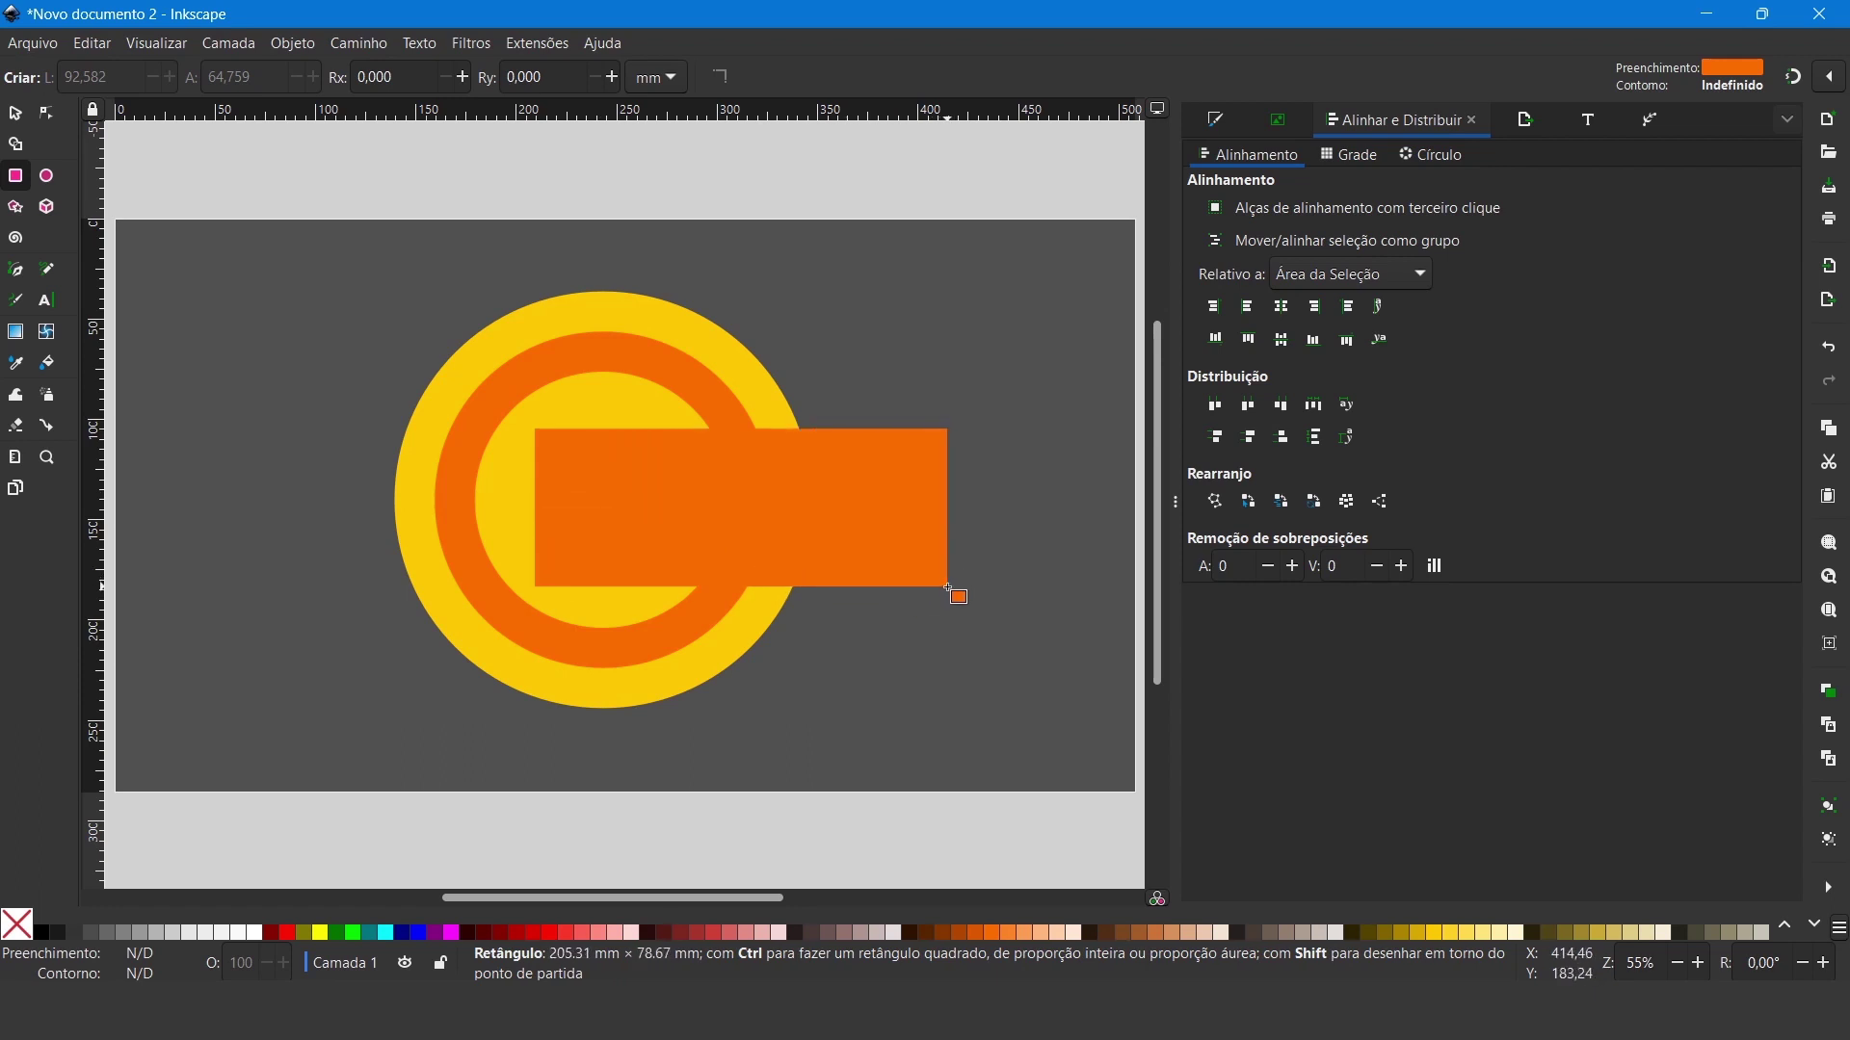
{"action": "left_click_drag", "start_coordinate": [948, 588], "coordinate": [945, 588]}
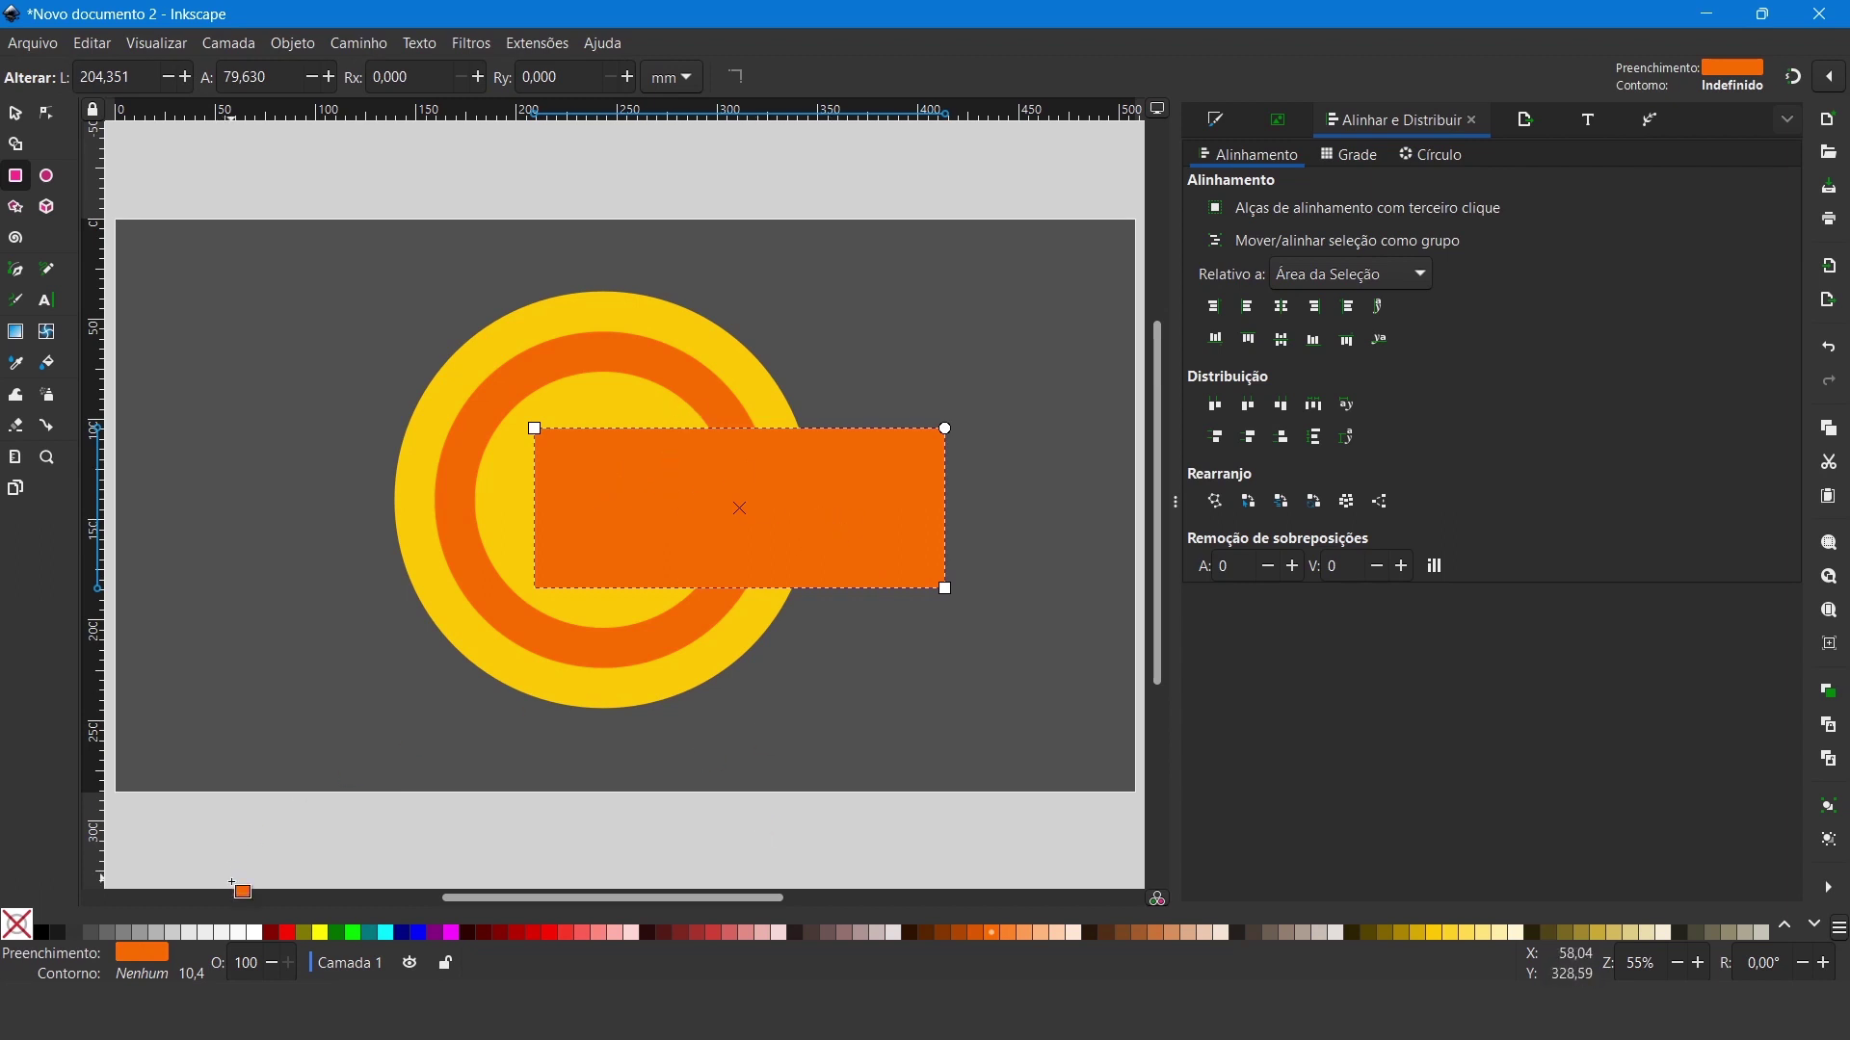
{"action": "left_click", "coordinate": [188, 933]}
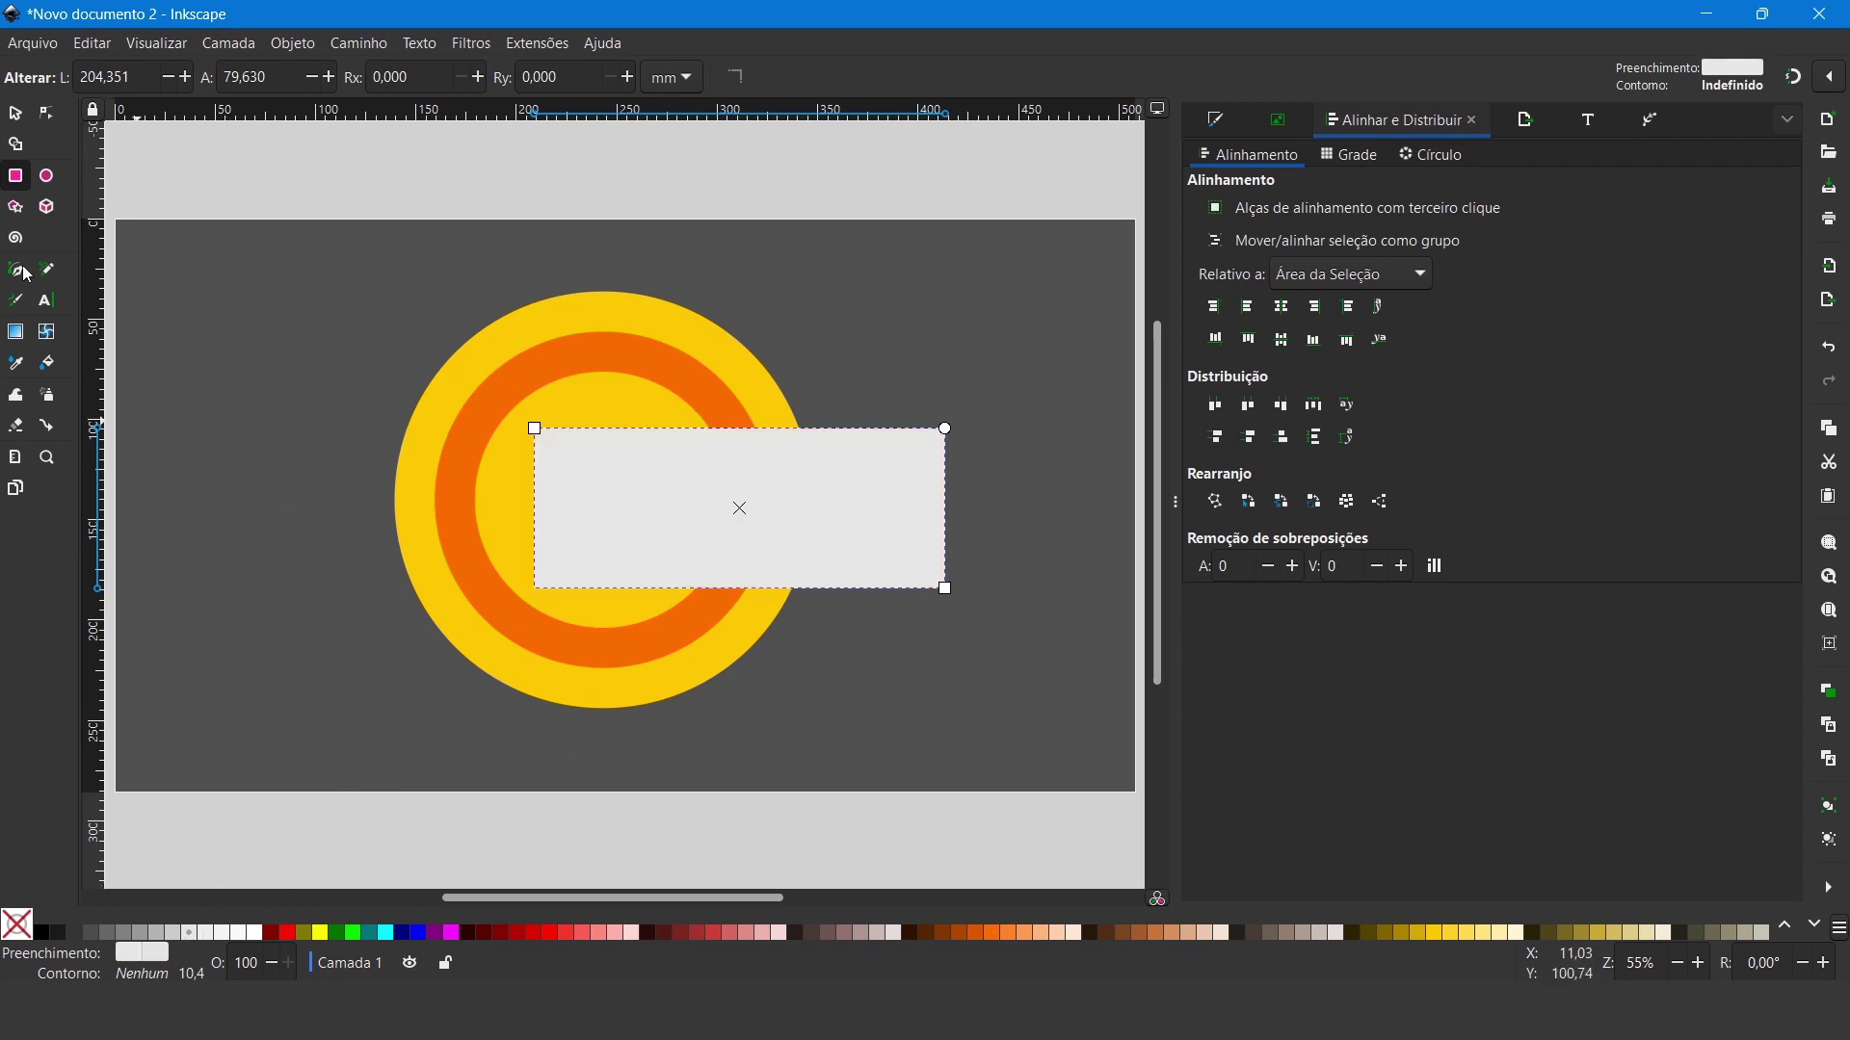
{"action": "left_click", "coordinate": [14, 113]}
{"action": "left_click_drag", "start_coordinate": [624, 482], "coordinate": [634, 469]}
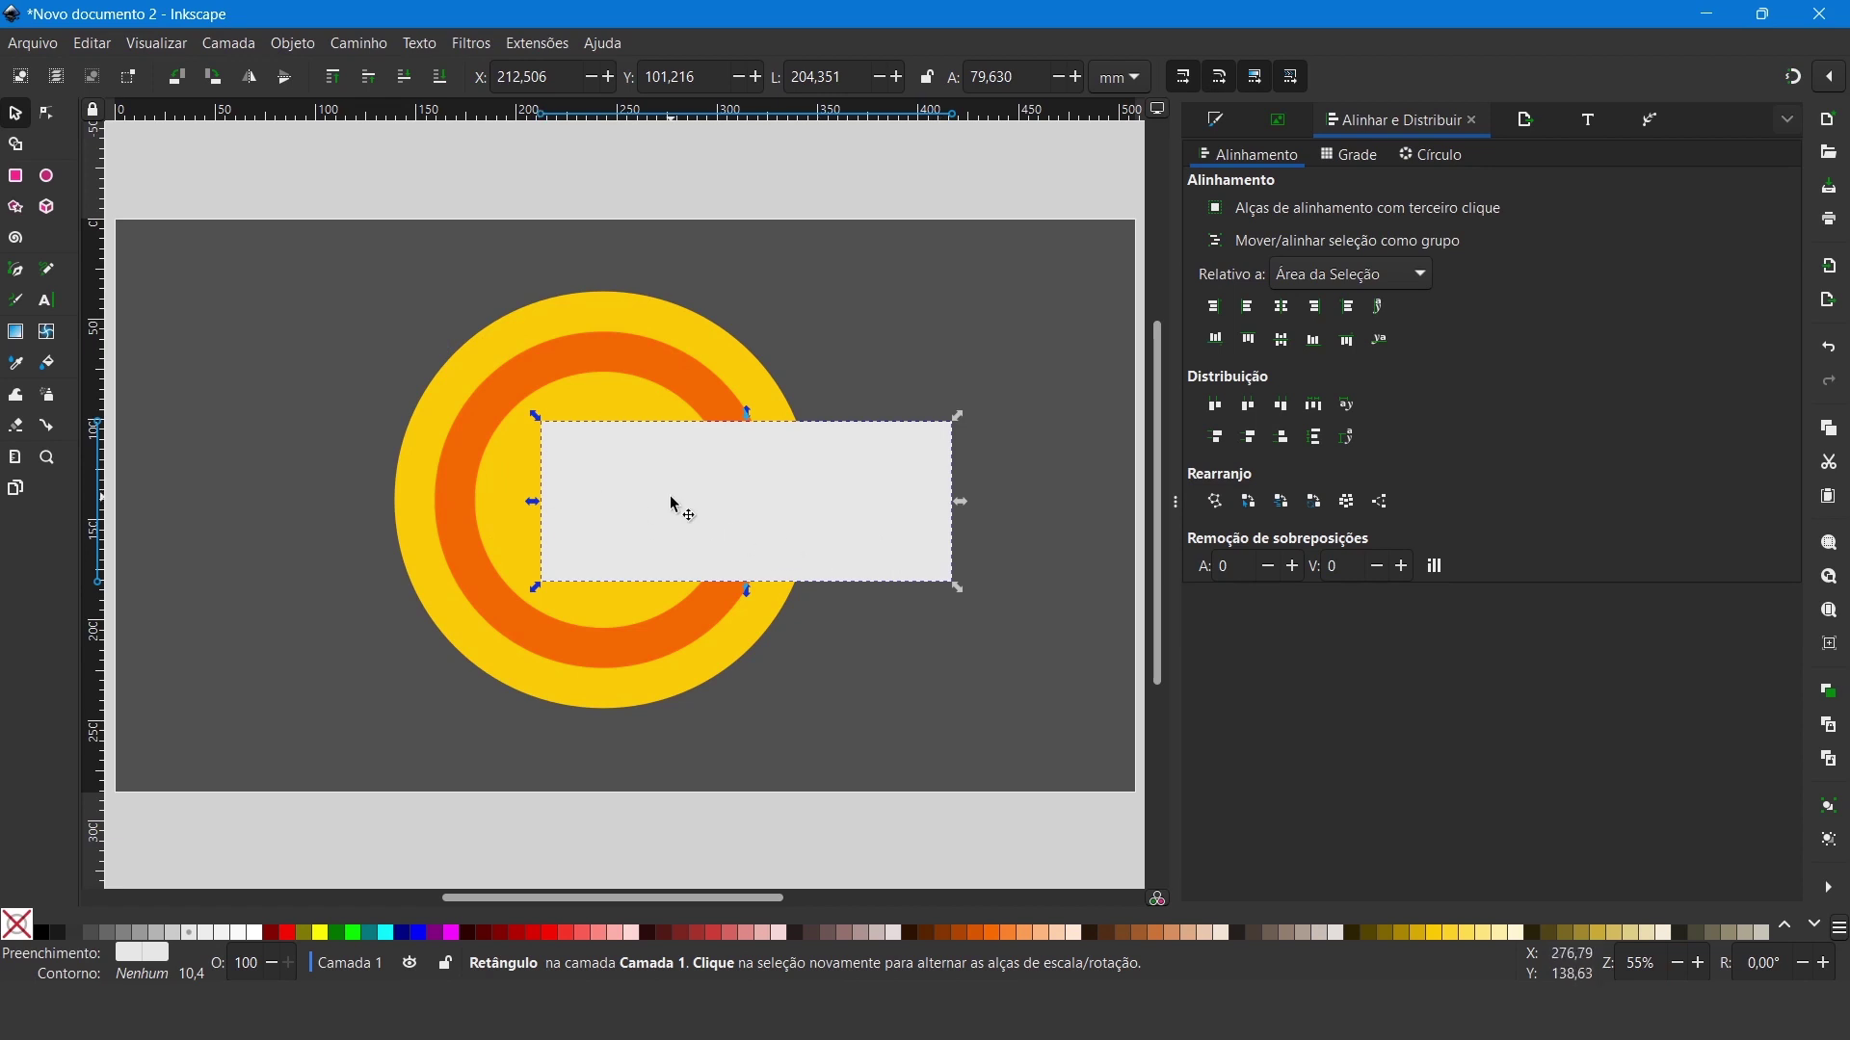
Step: Vertically centre the grey rectangle on the circle with Align and Distribute
{"action": "key", "text": "shift"}
{"action": "left_click", "coordinate": [621, 414], "text": "shift"}
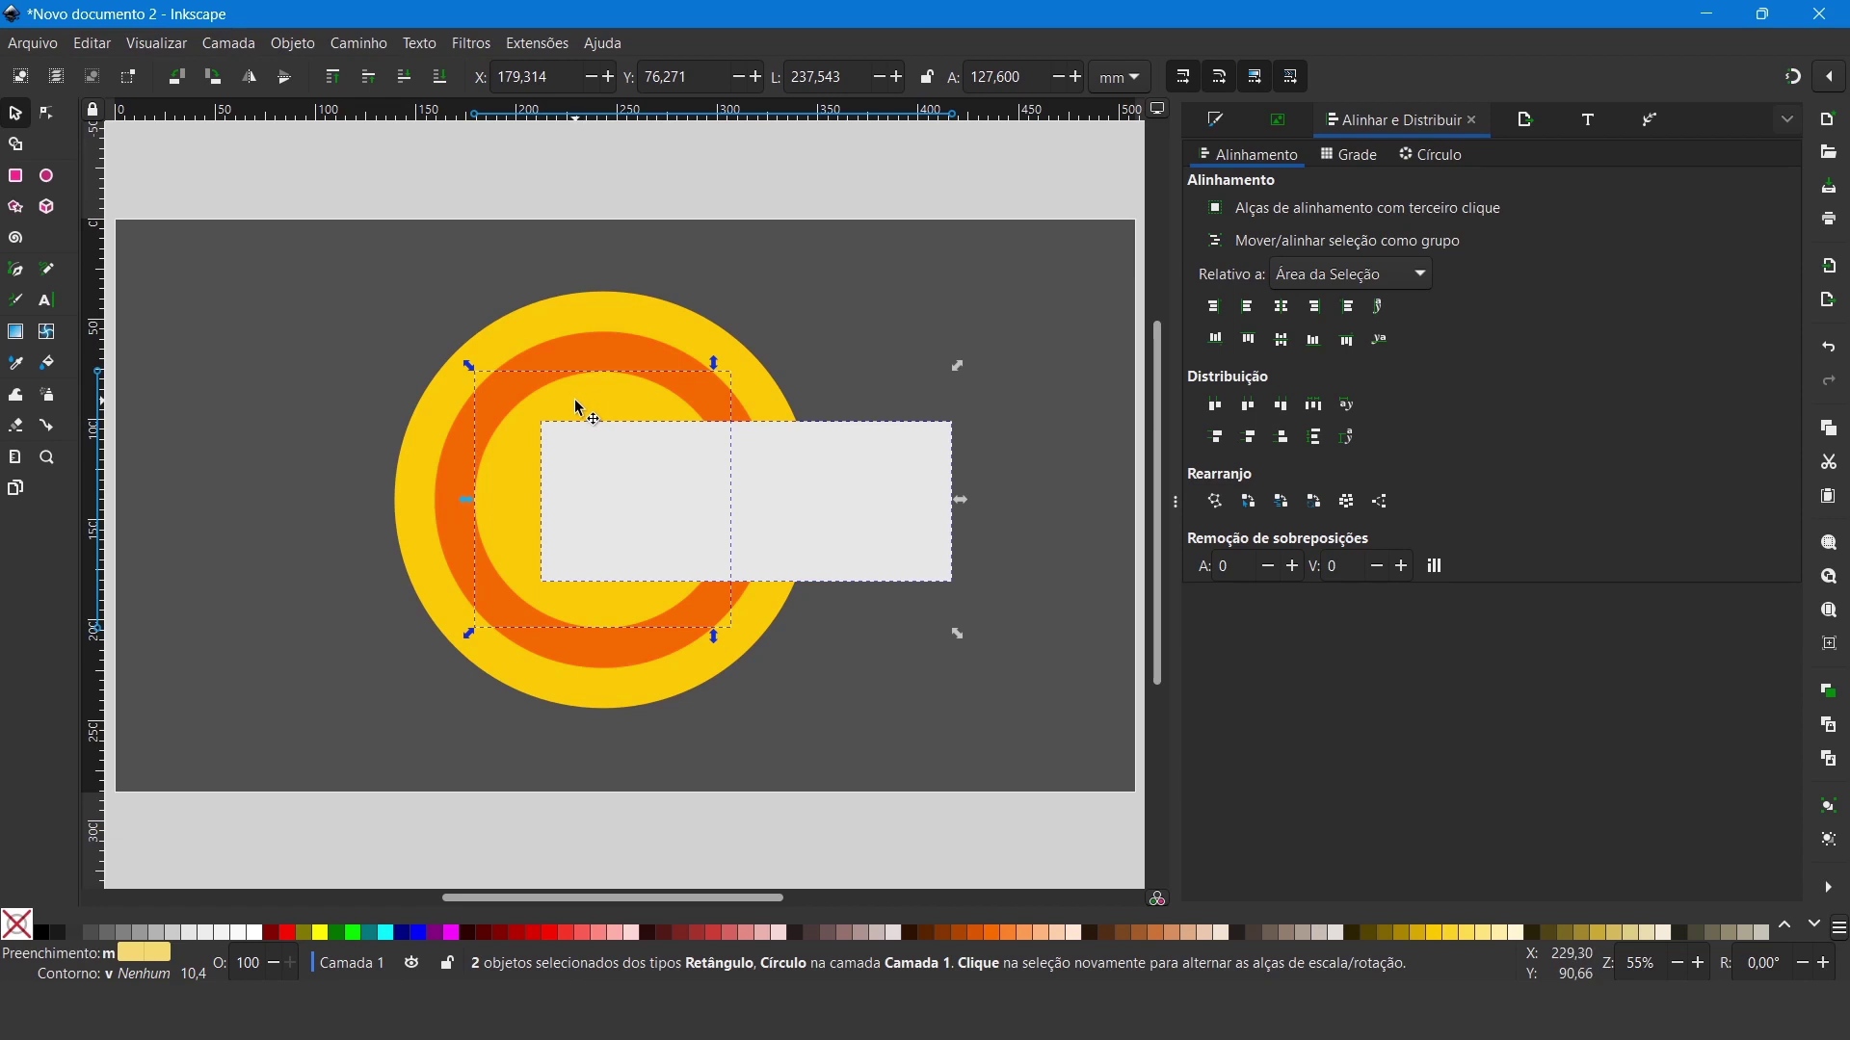
{"action": "left_click", "coordinate": [293, 44]}
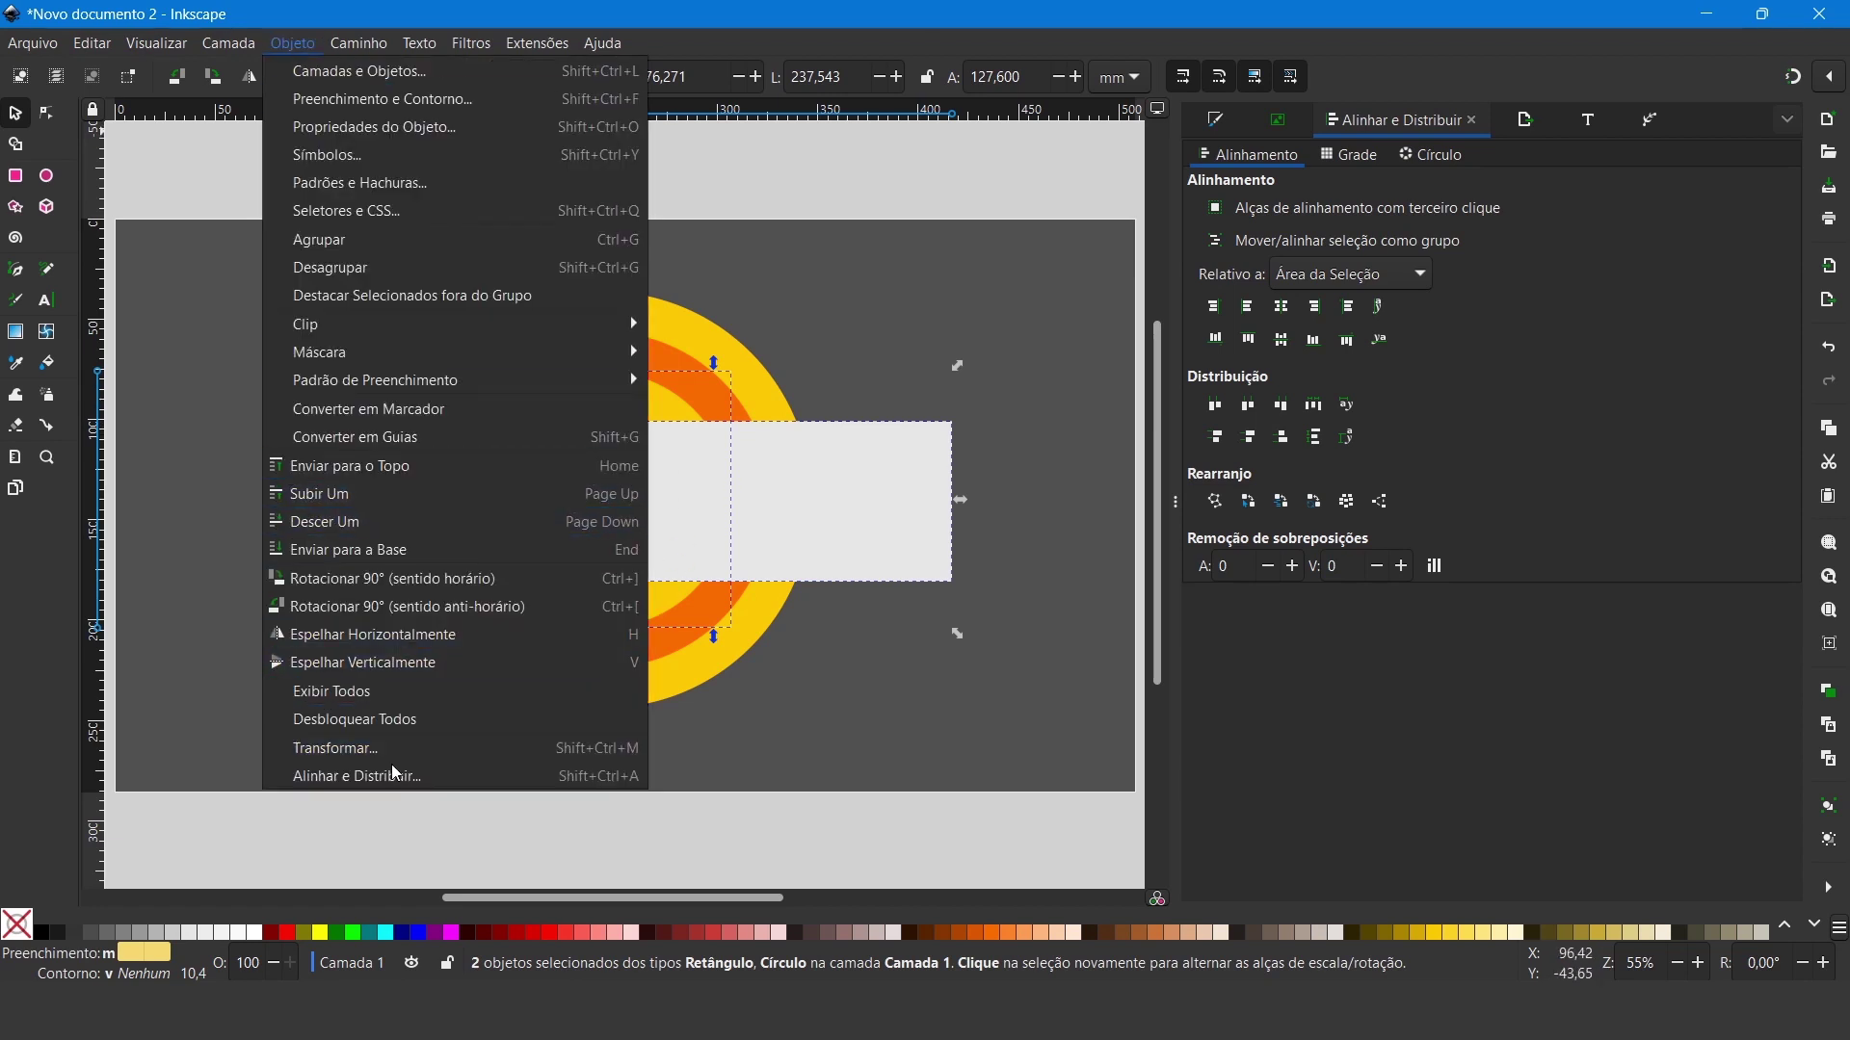
{"action": "left_click", "coordinate": [396, 779]}
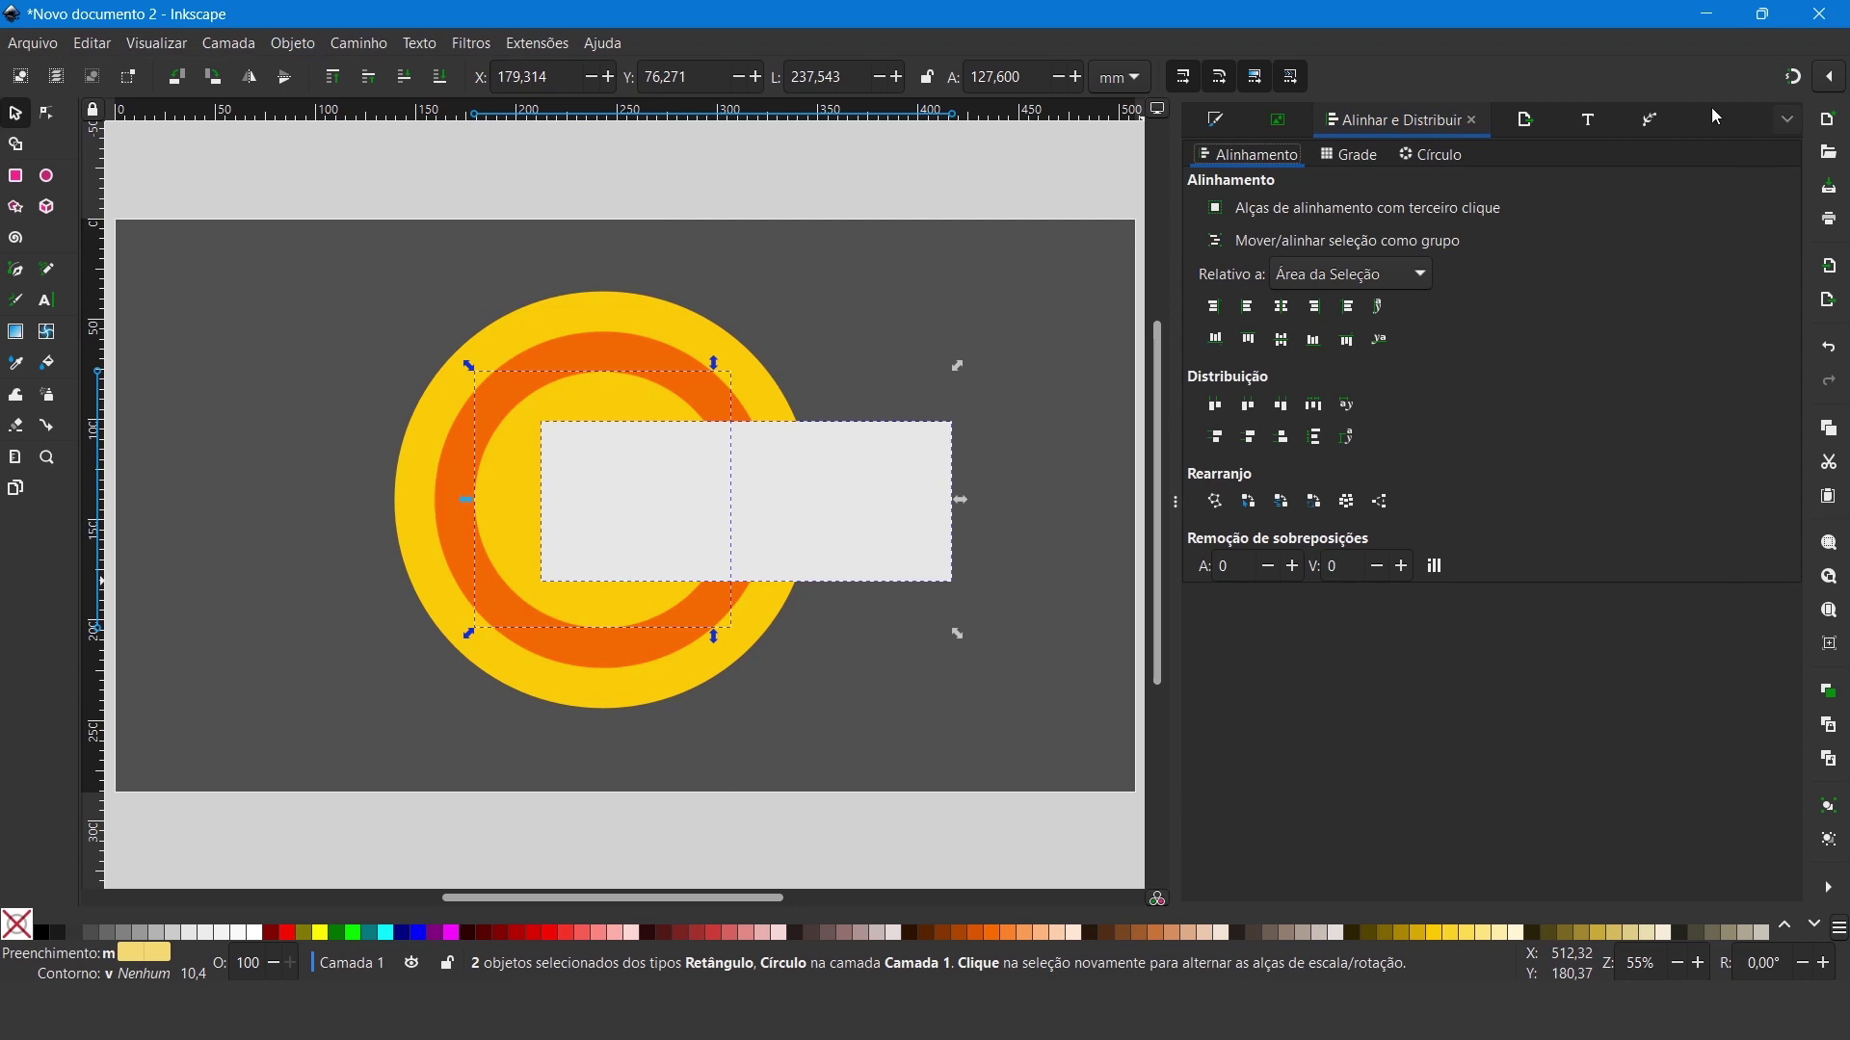
{"action": "left_click", "coordinate": [1288, 347]}
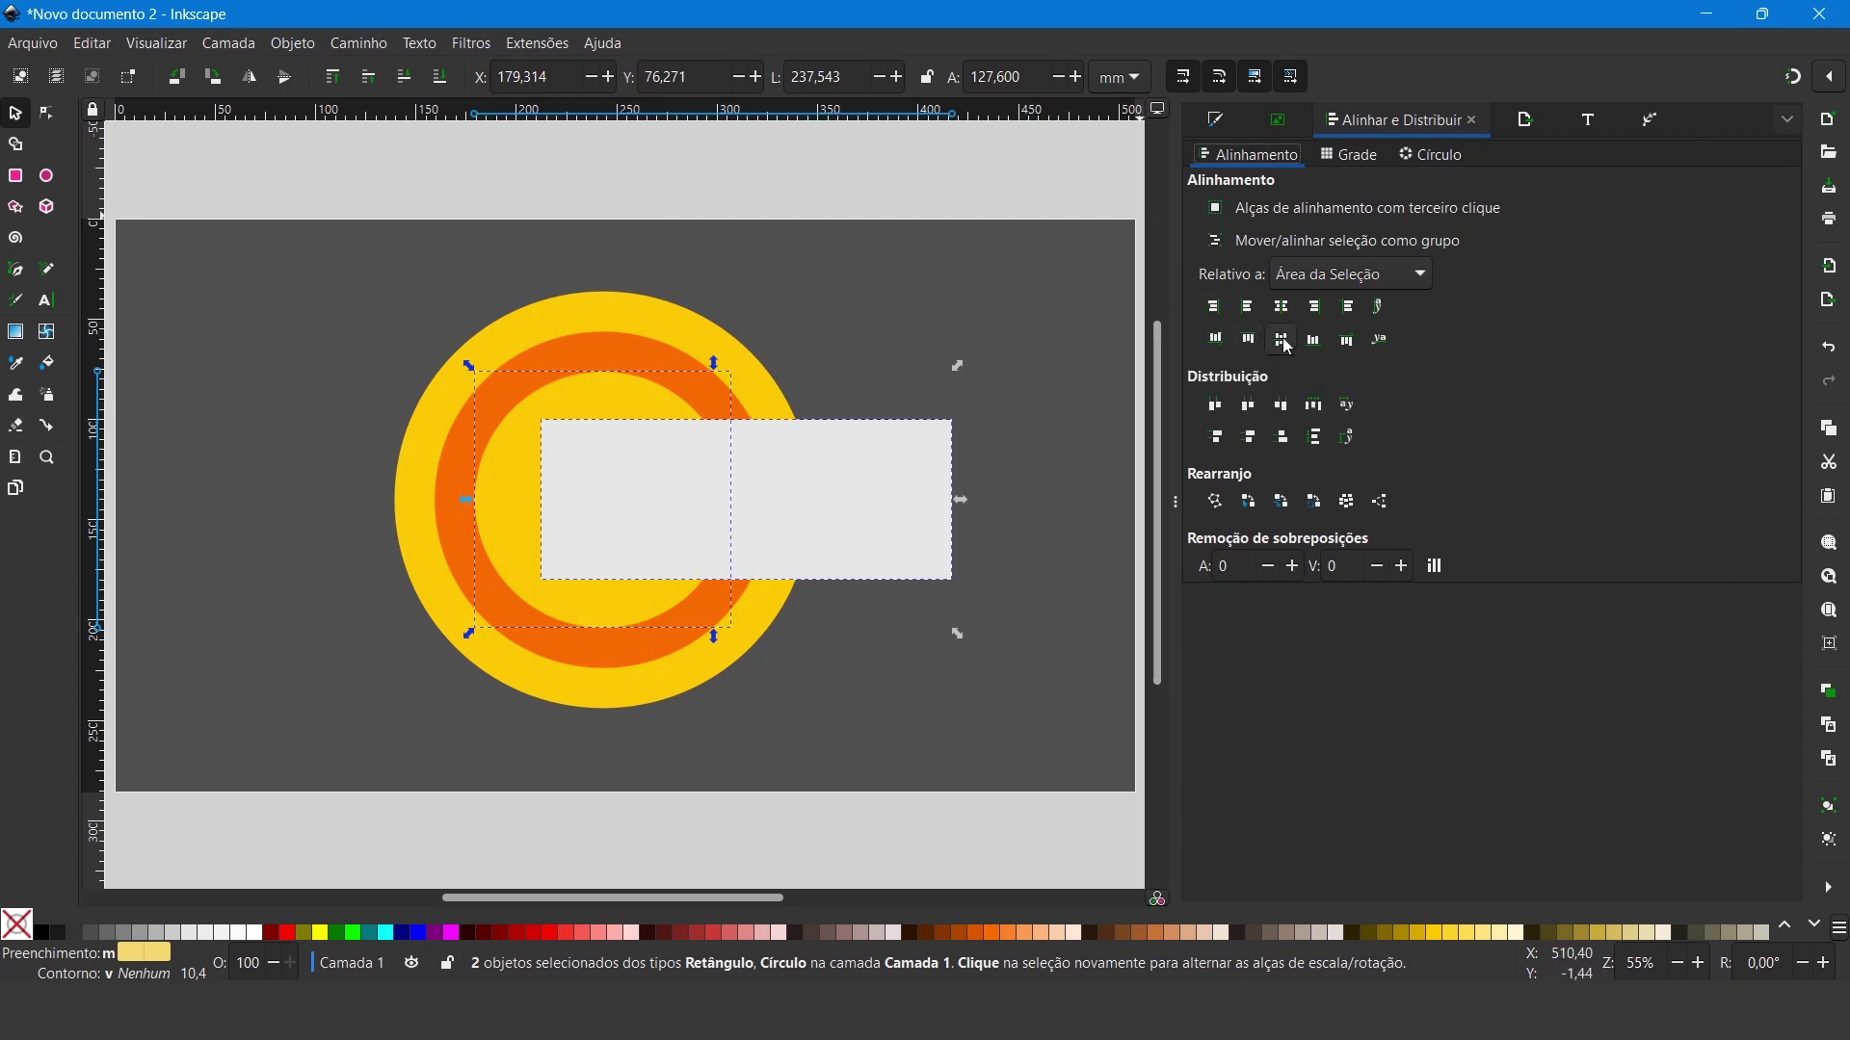
{"action": "left_click", "coordinate": [1034, 374]}
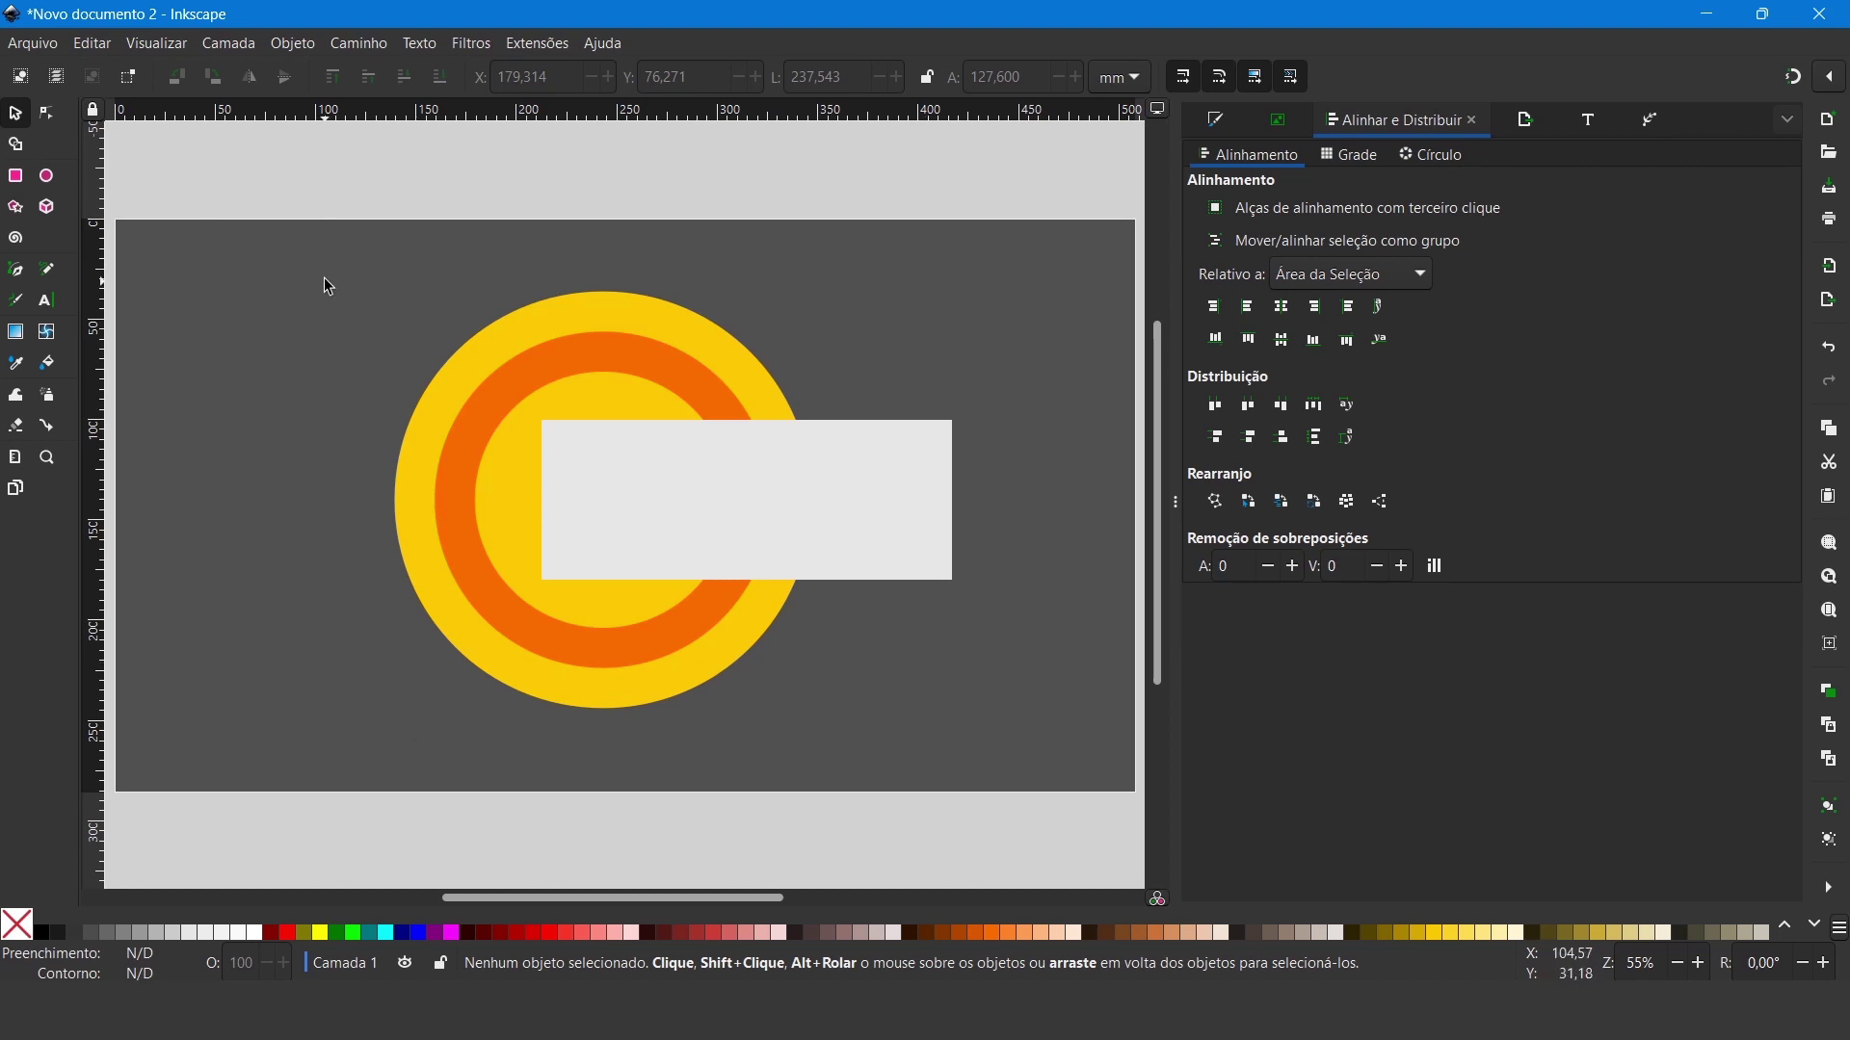
Step: Select all four shapes in Shape Builder, trial two fragment merges, and undo both
{"action": "left_click_drag", "start_coordinate": [309, 254], "coordinate": [1019, 749]}
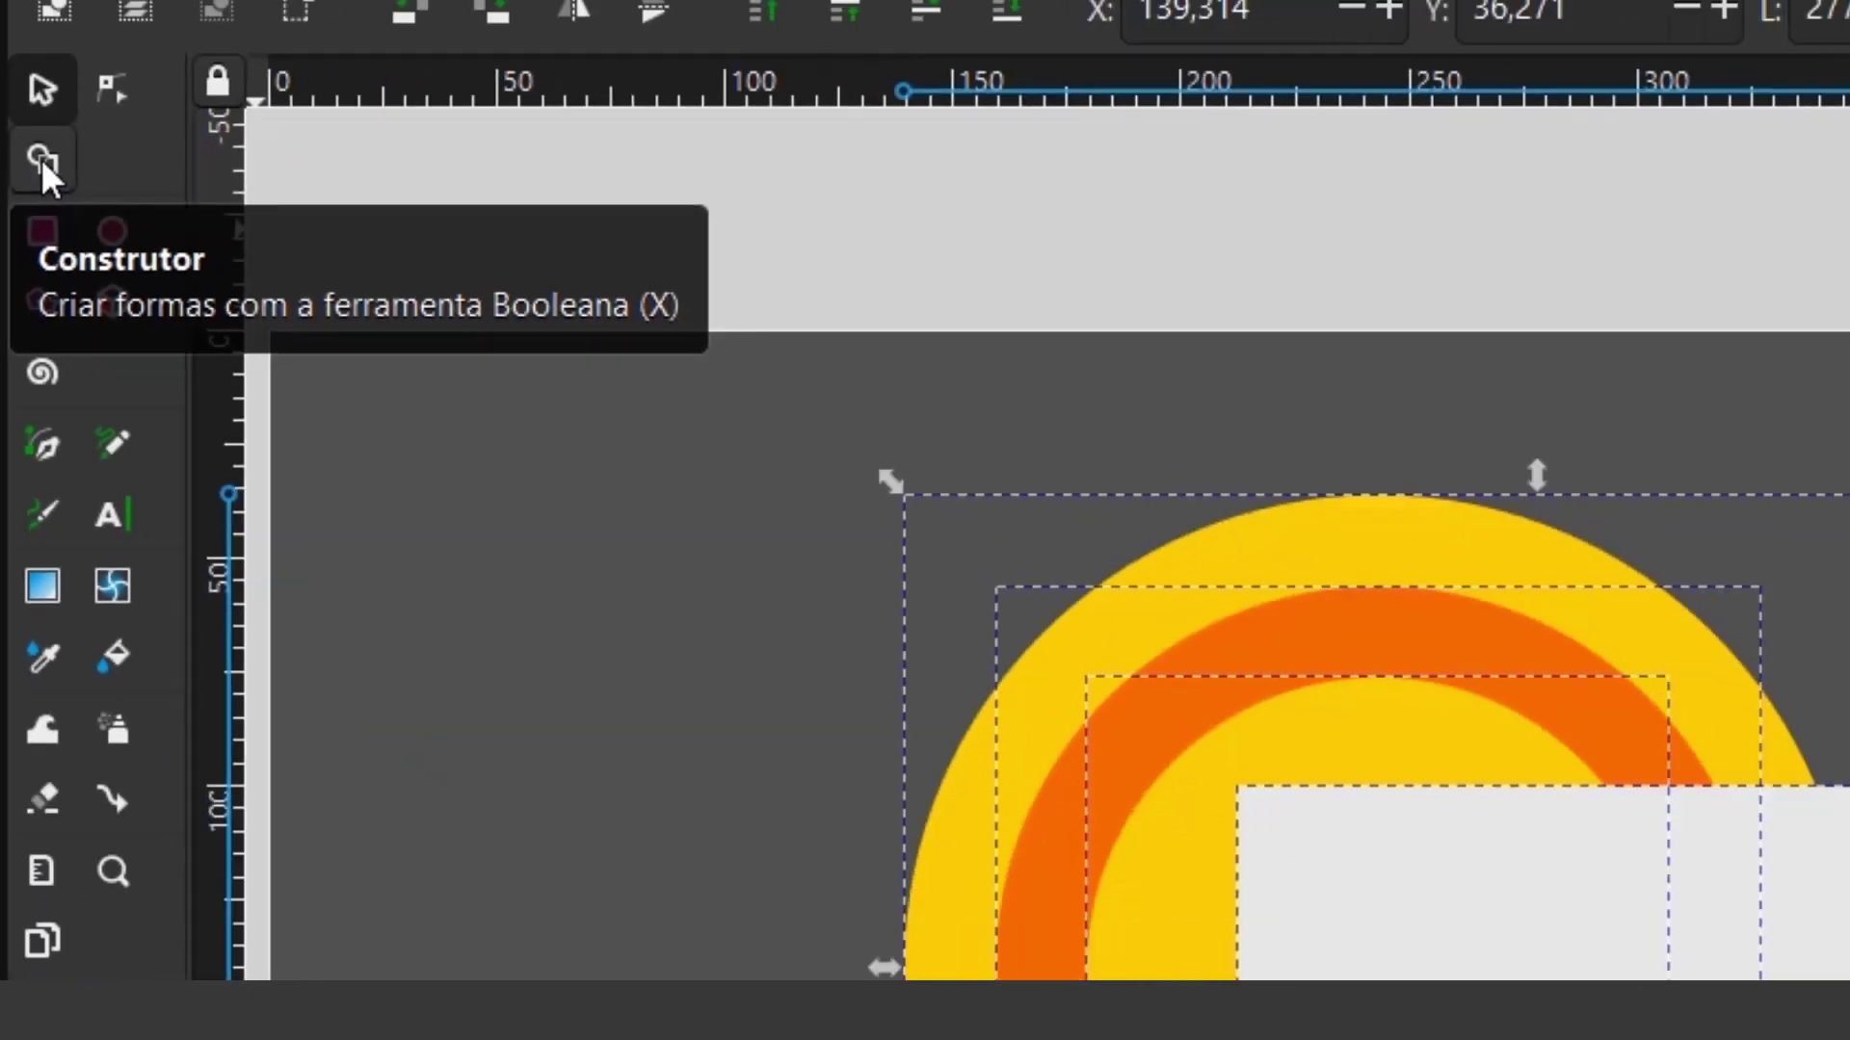
{"action": "left_click", "coordinate": [15, 143]}
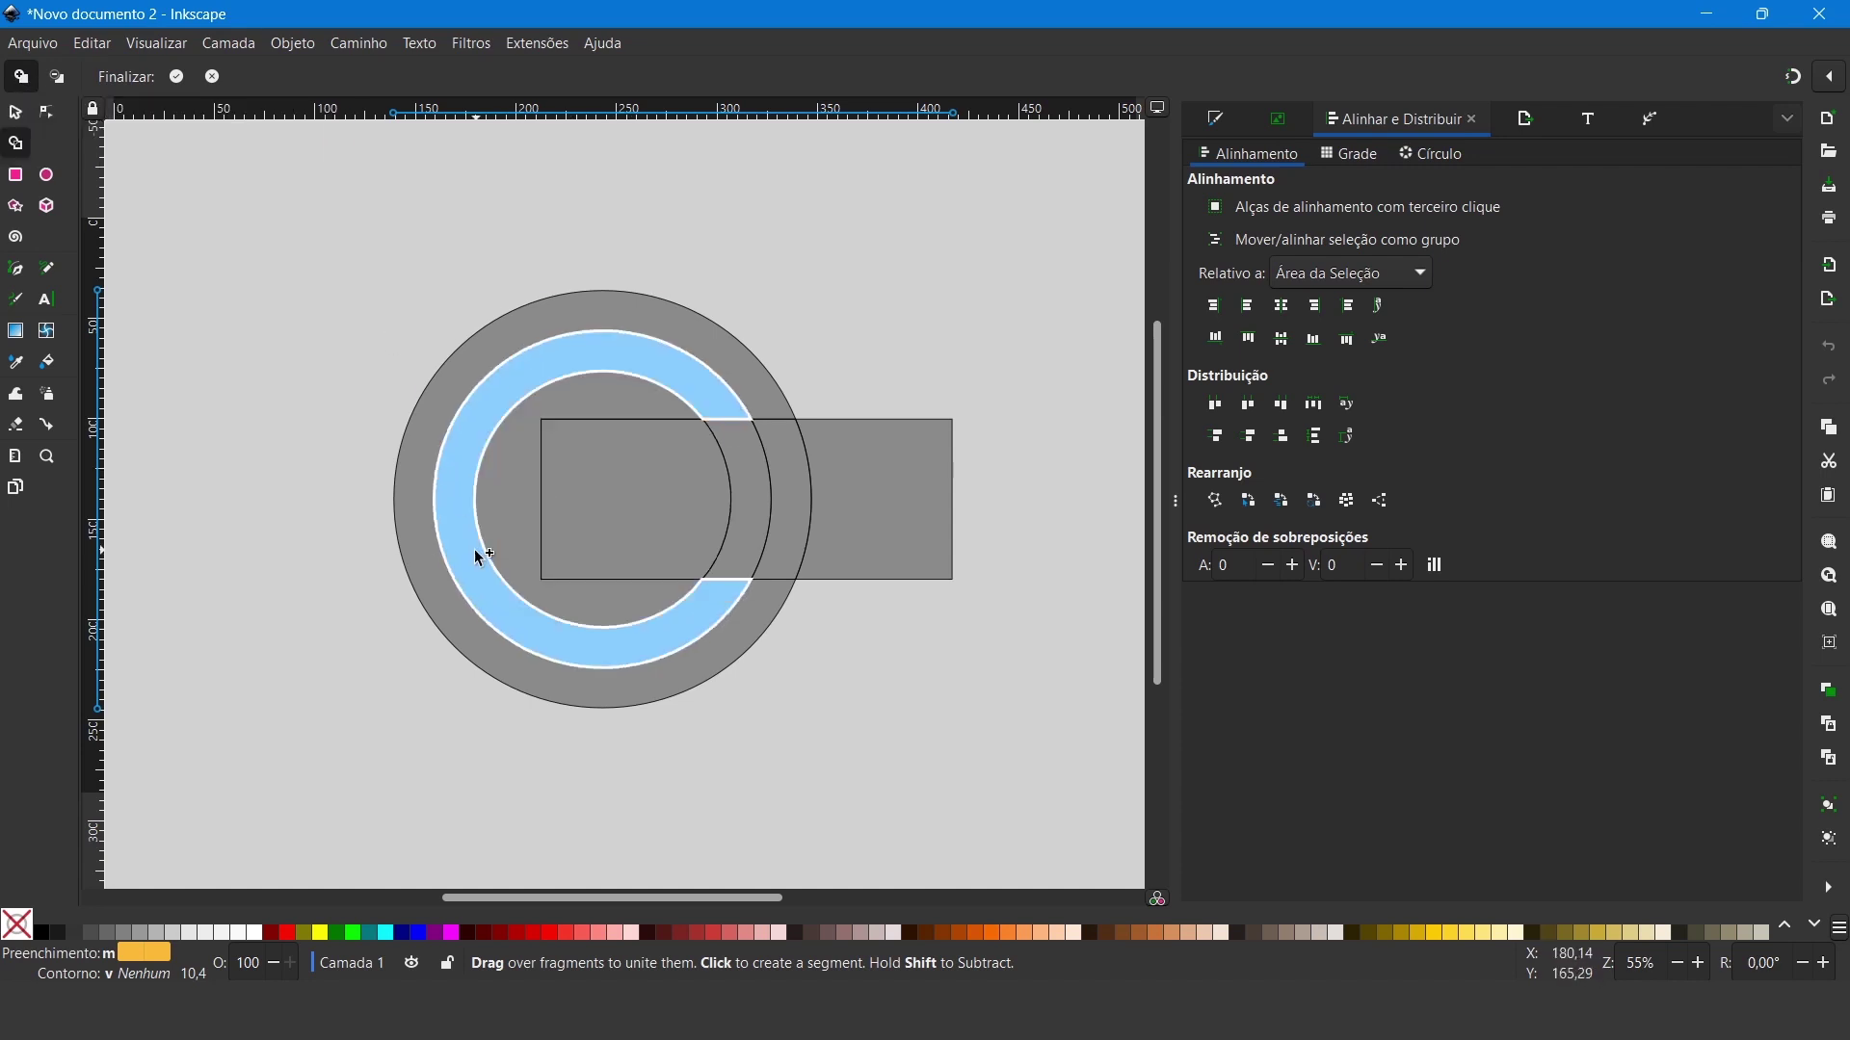
{"action": "left_click_drag", "start_coordinate": [513, 522], "coordinate": [568, 484]}
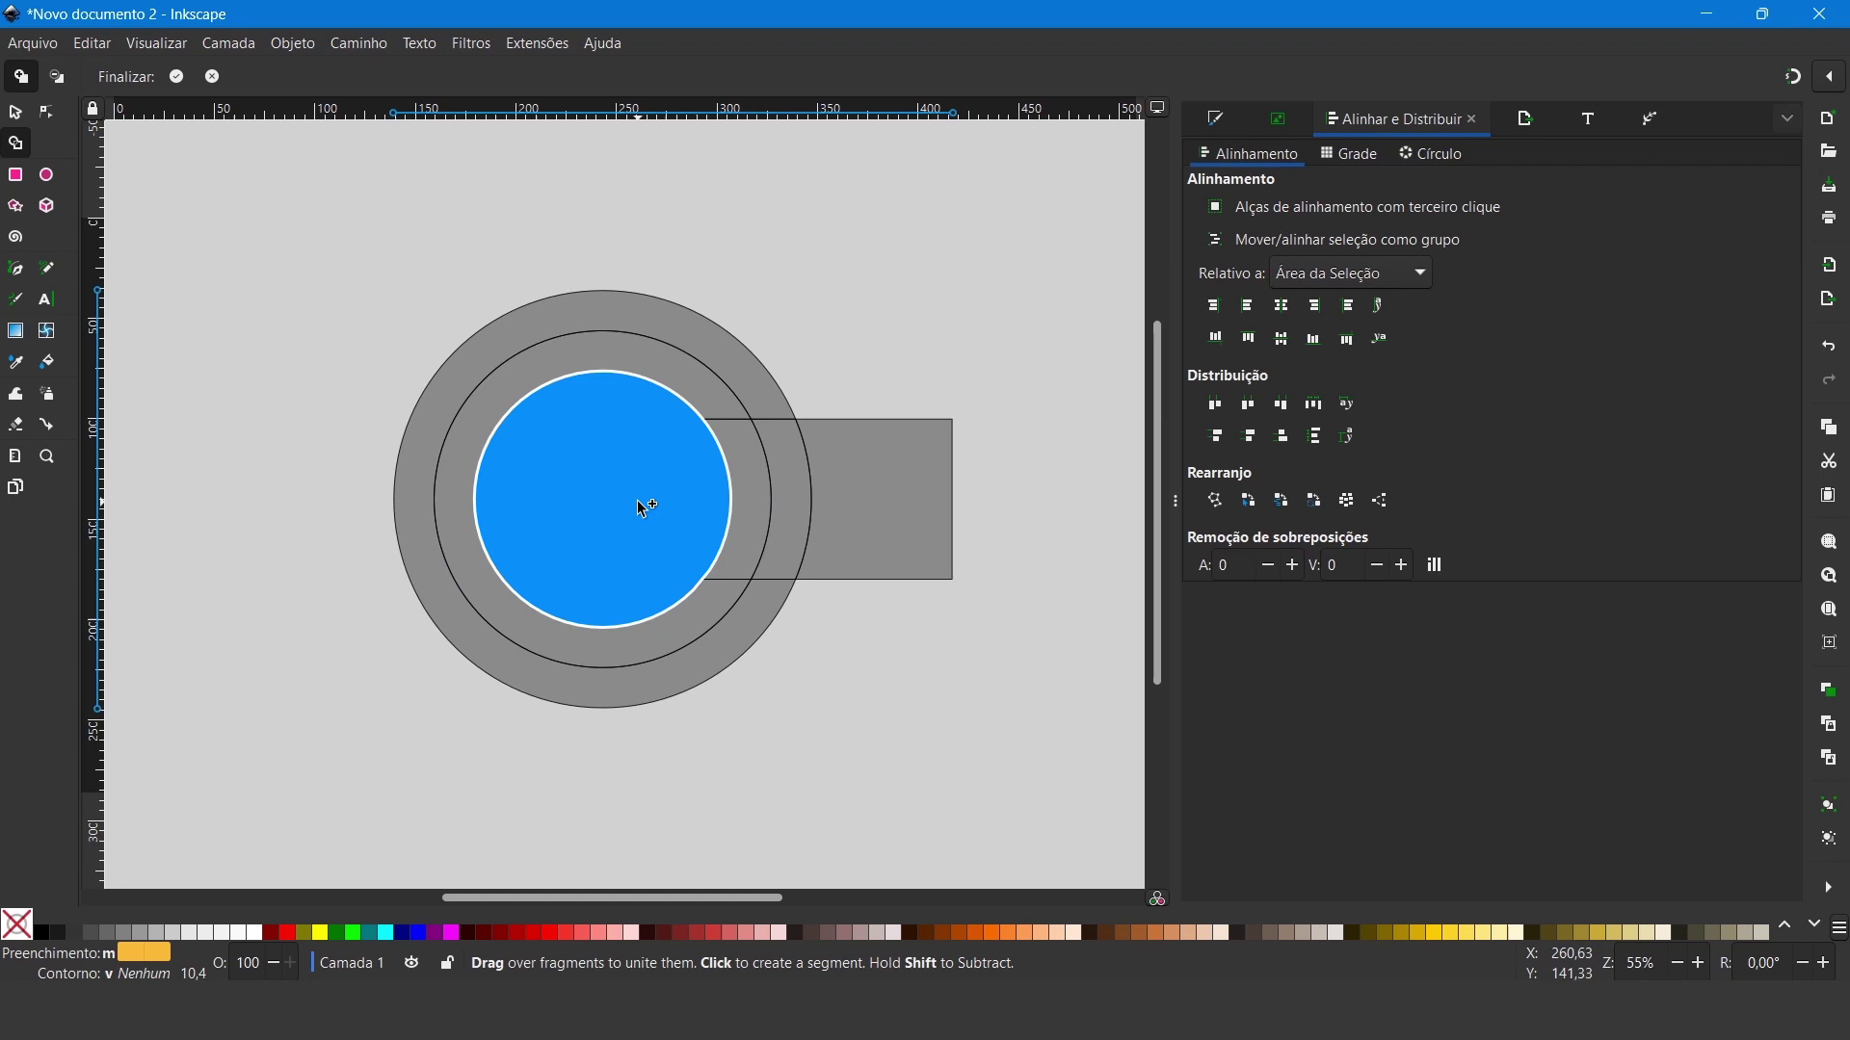
{"action": "key", "text": "ctrl+z"}
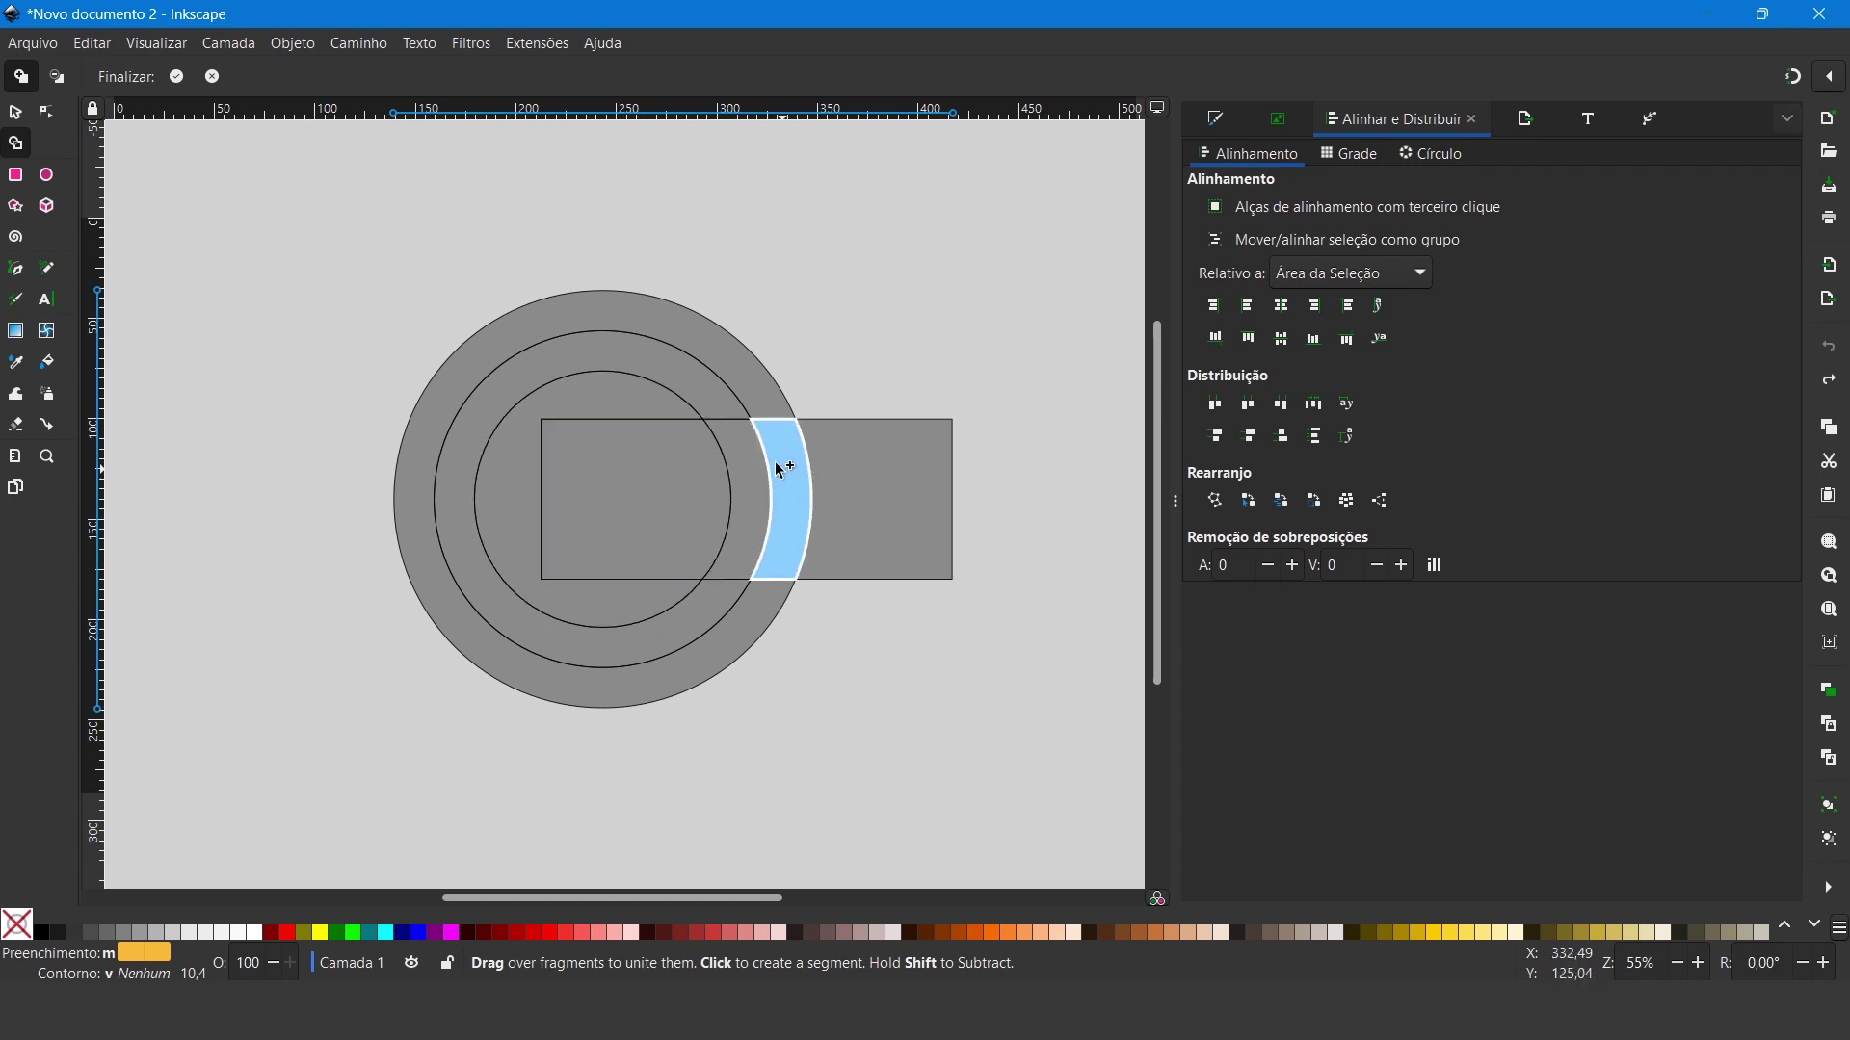
{"action": "mouse_move", "coordinate": [708, 386]}
{"action": "left_mouse_down"}
{"action": "mouse_move", "coordinate": [753, 457]}
{"action": "mouse_move", "coordinate": [784, 468]}
{"action": "left_mouse_up"}
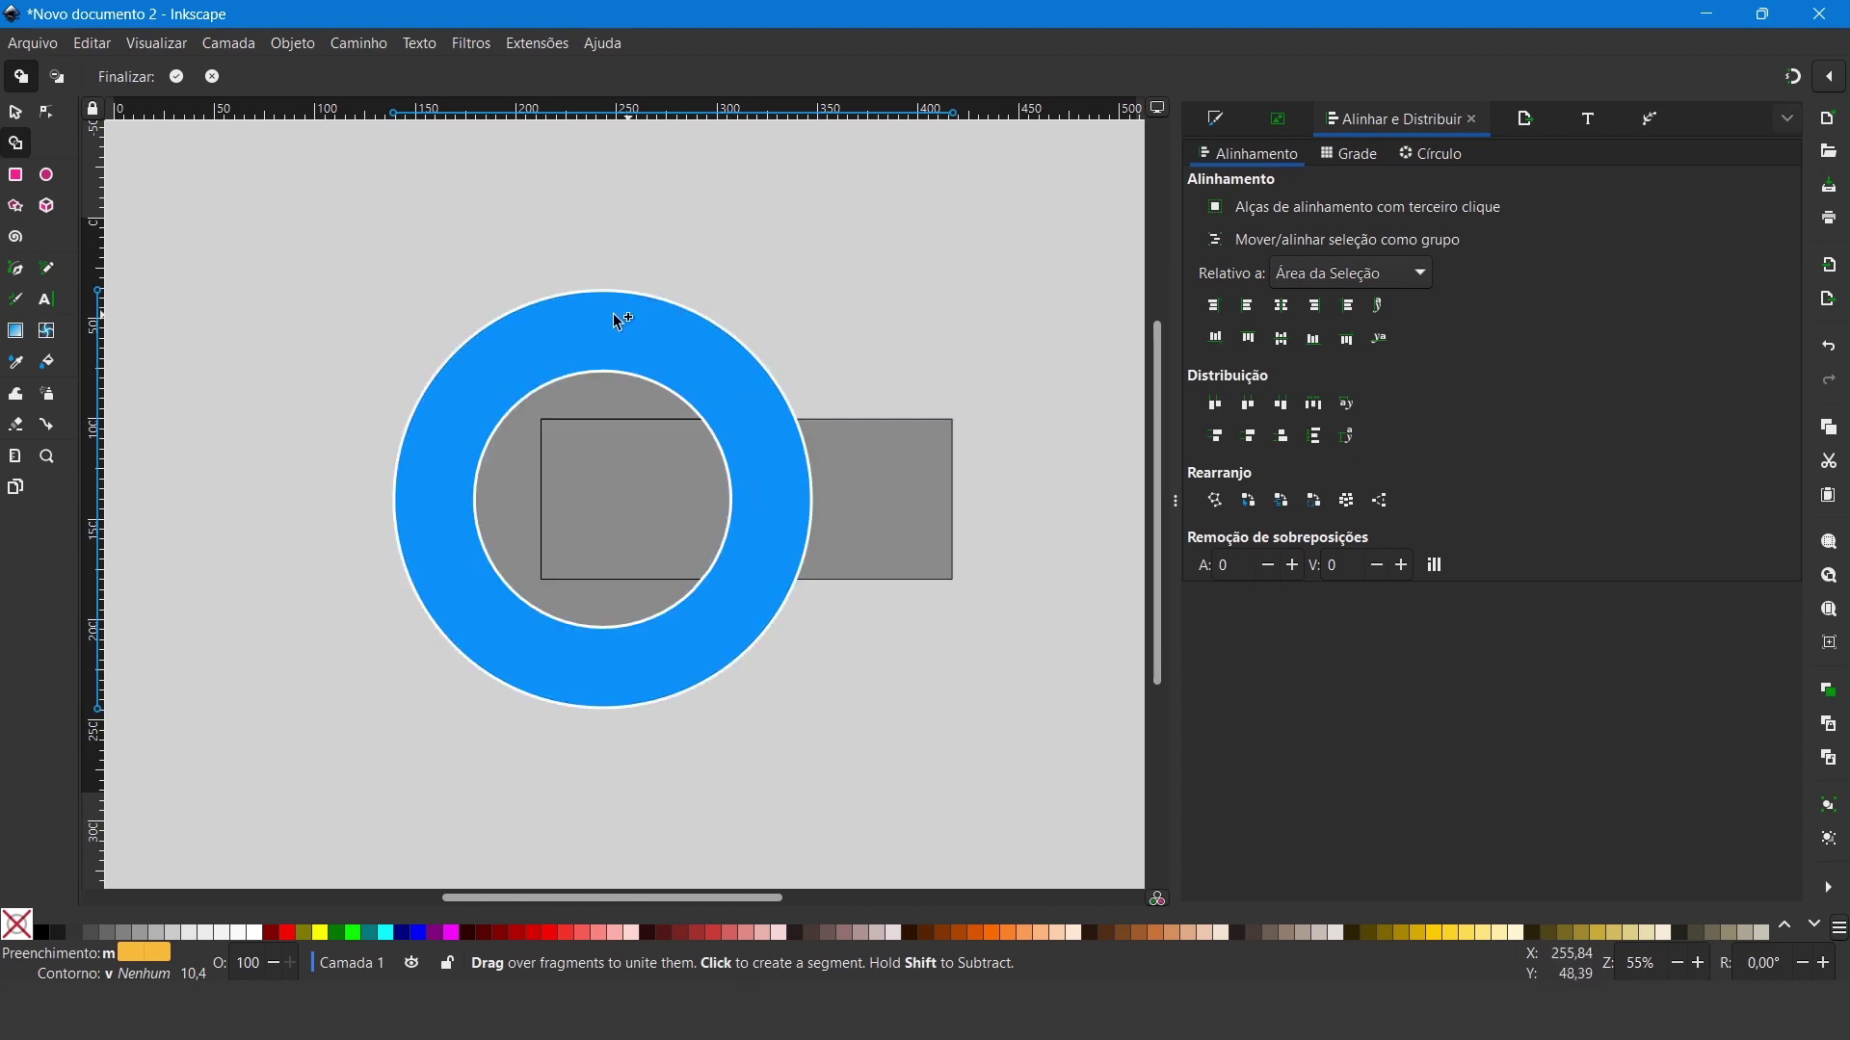
{"action": "key", "text": "ctrl+z"}
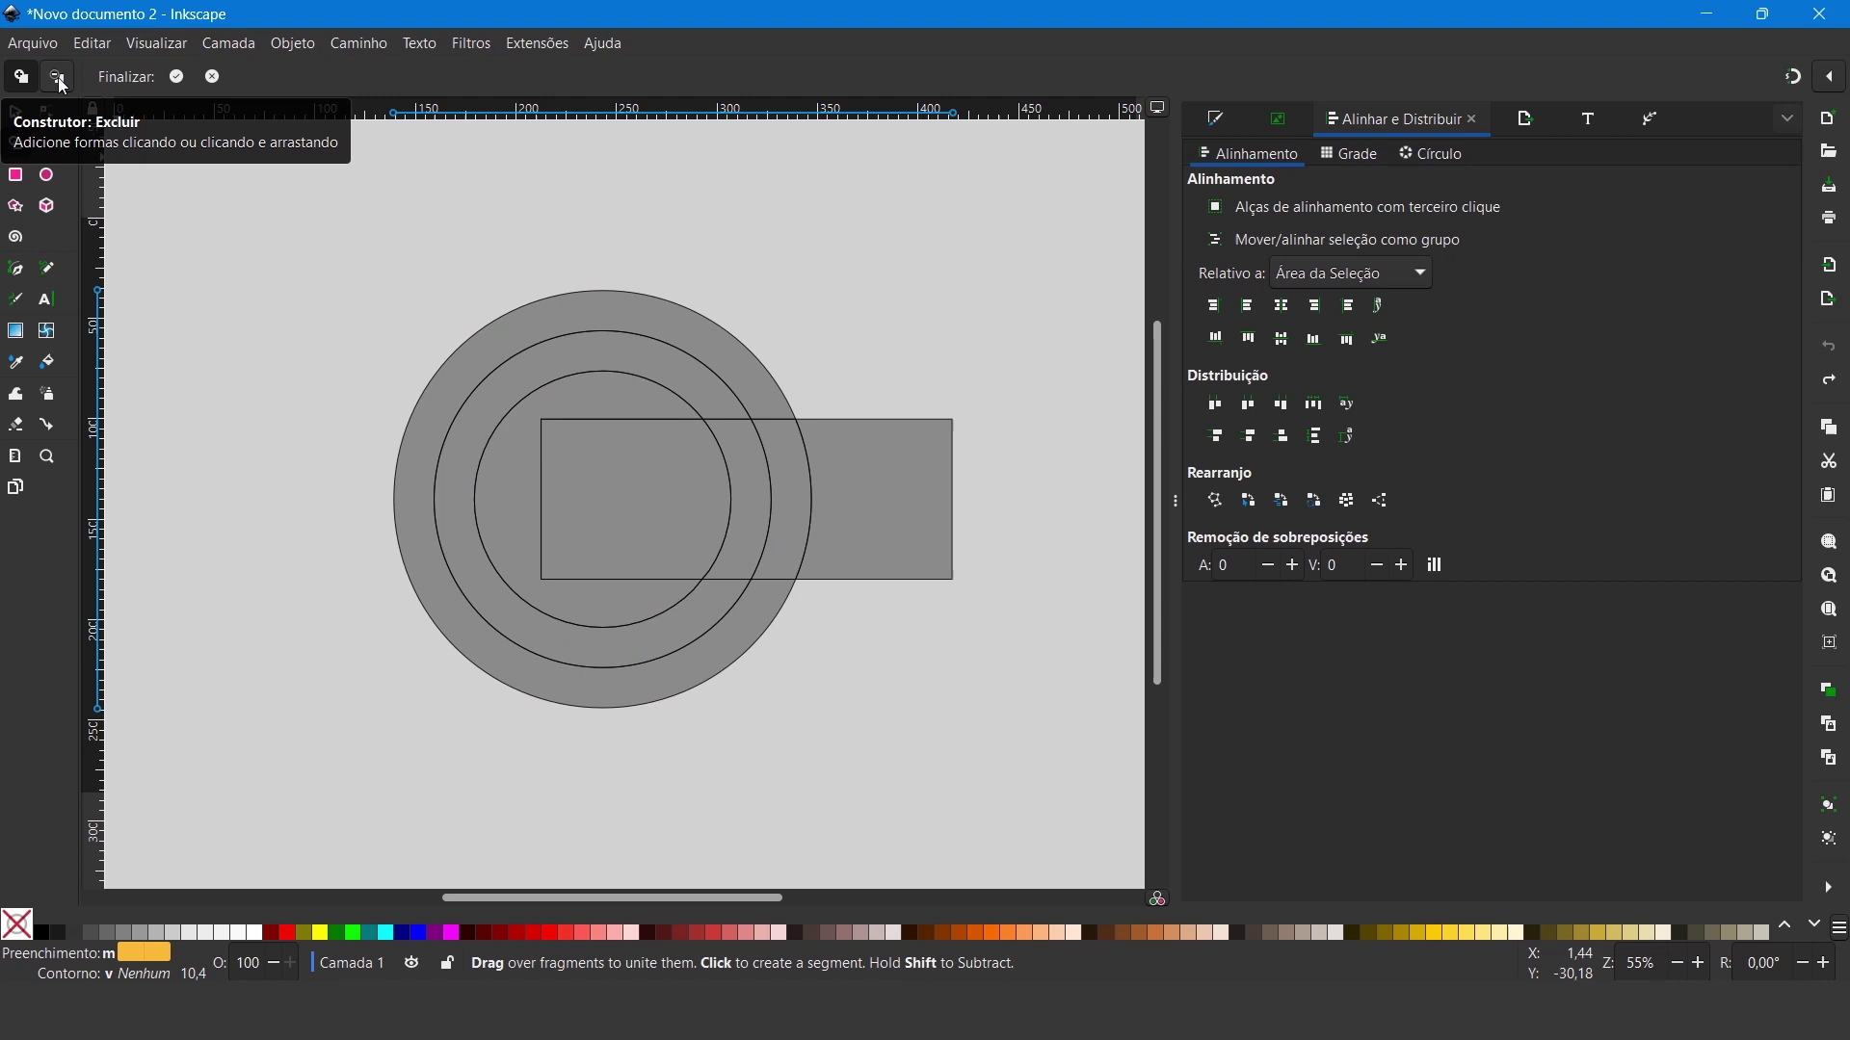
Step: In Exclude mode, delete the rectangle pieces and inner circle fragment, then finish shape building
{"action": "left_click", "coordinate": [58, 77]}
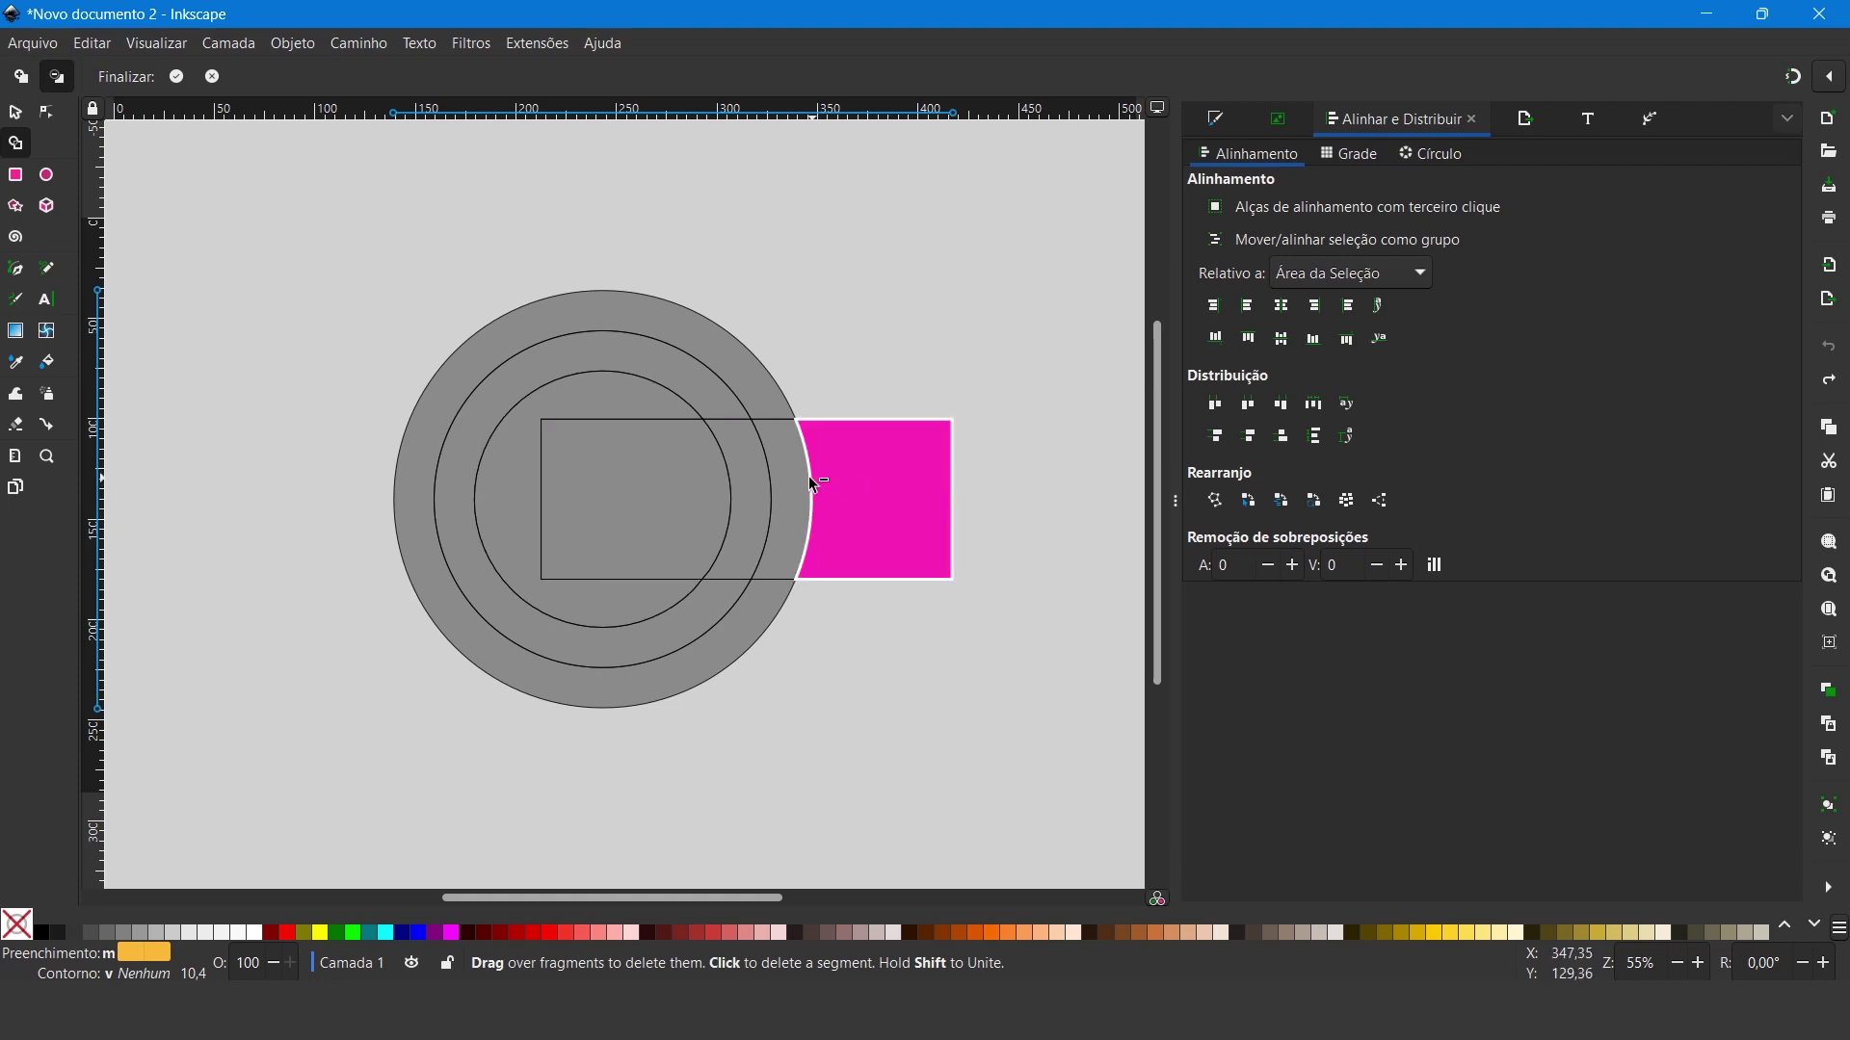
{"action": "left_click_drag", "start_coordinate": [809, 478], "coordinate": [752, 481]}
{"action": "left_click", "coordinate": [756, 489]}
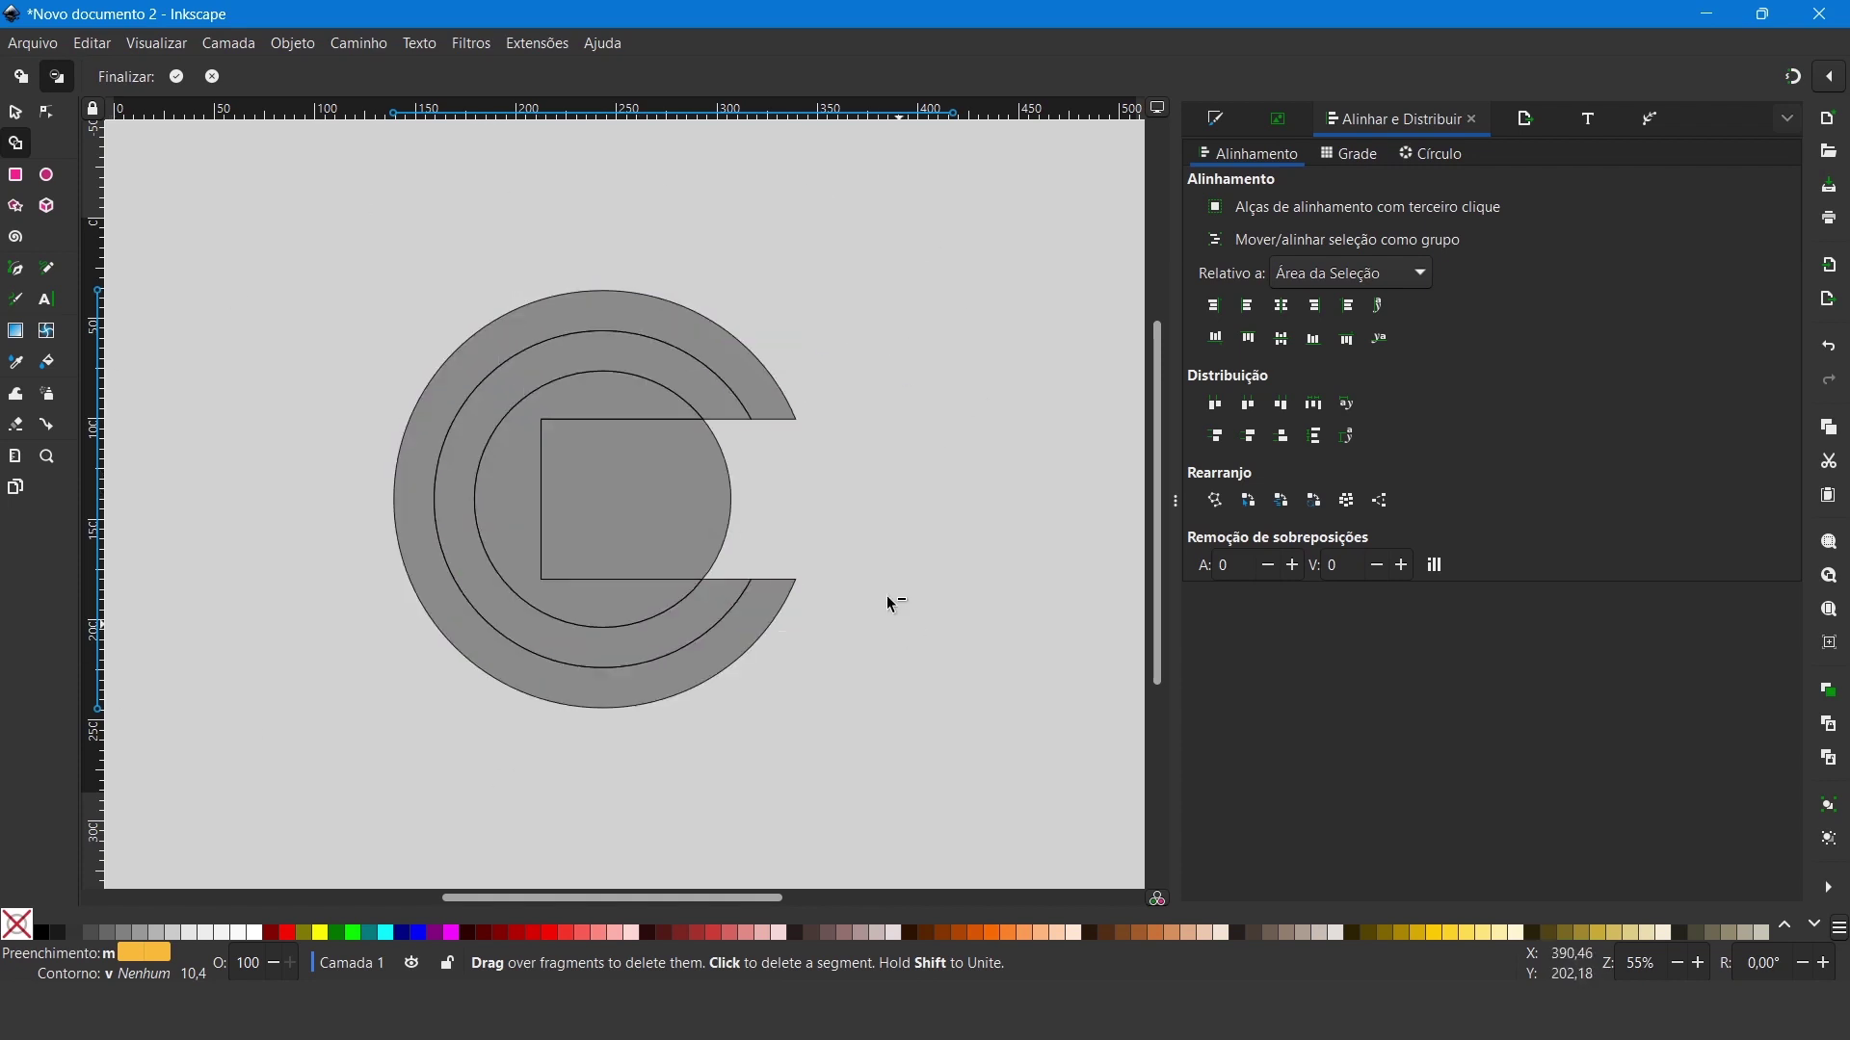
{"action": "left_click", "coordinate": [652, 490]}
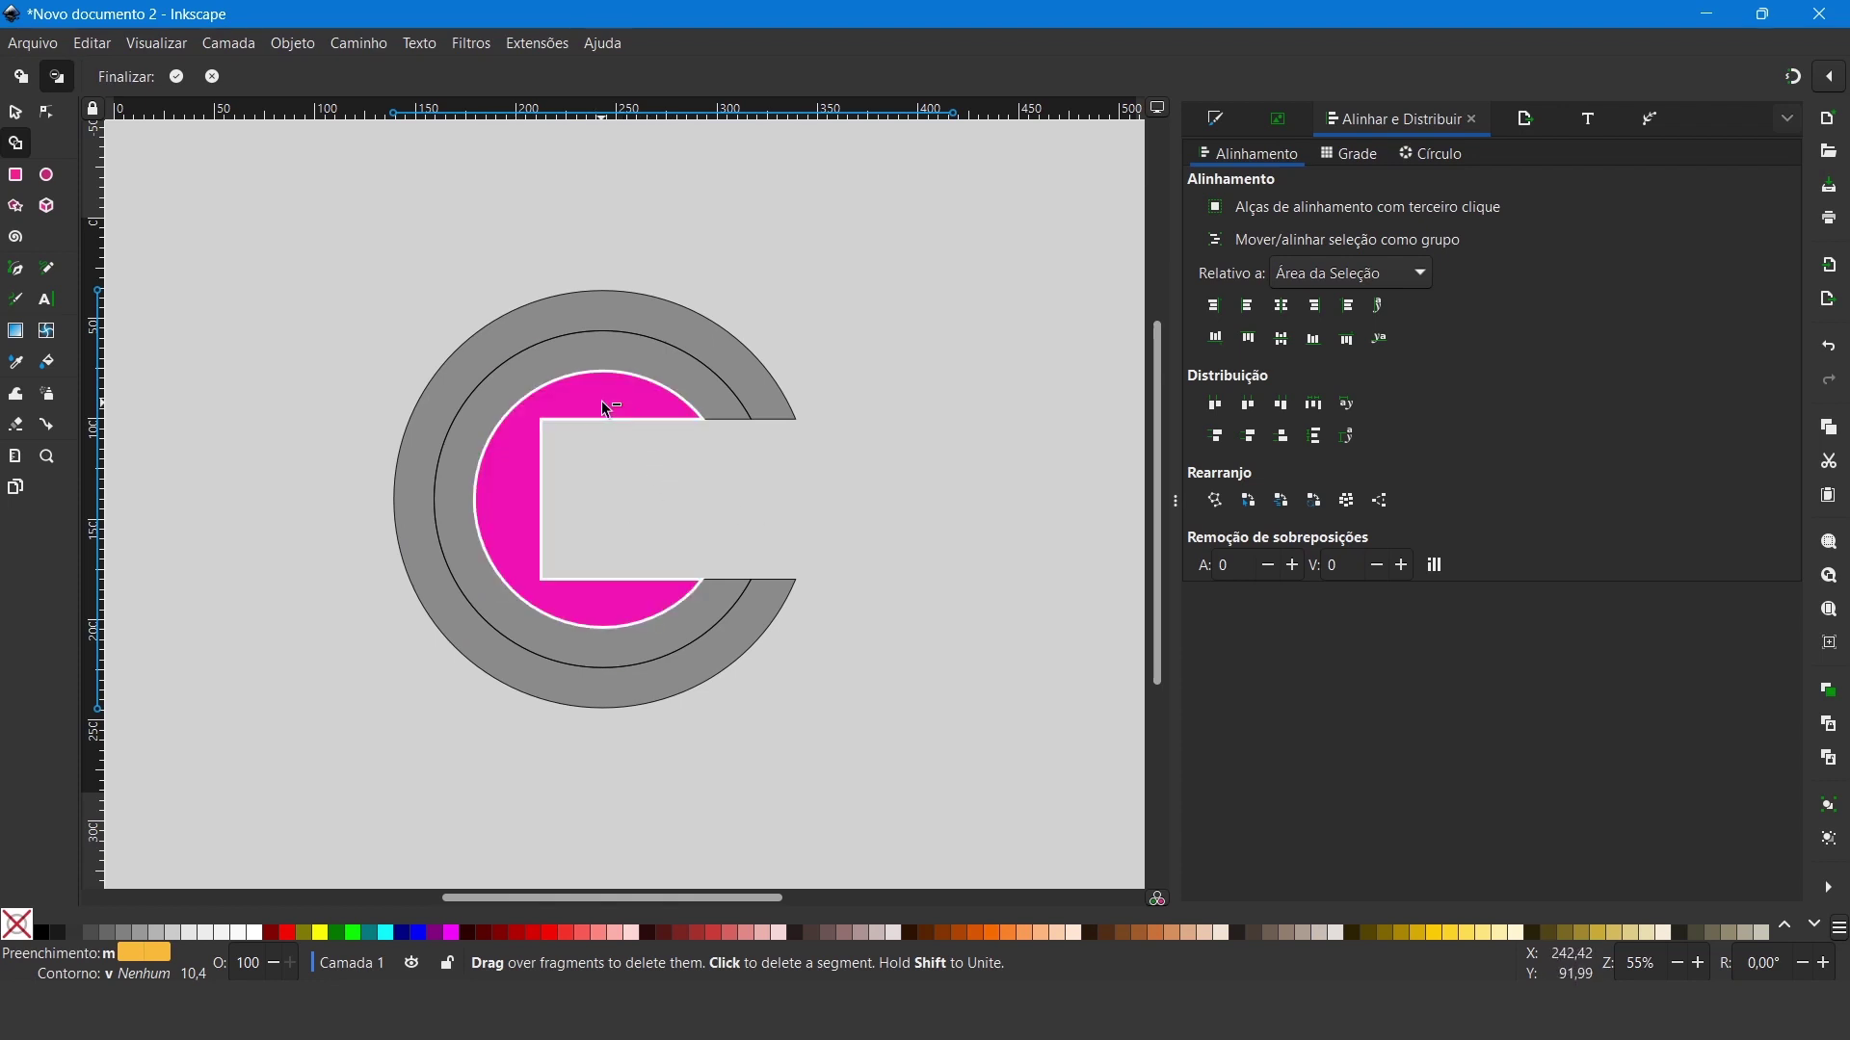
{"action": "left_click", "coordinate": [537, 459]}
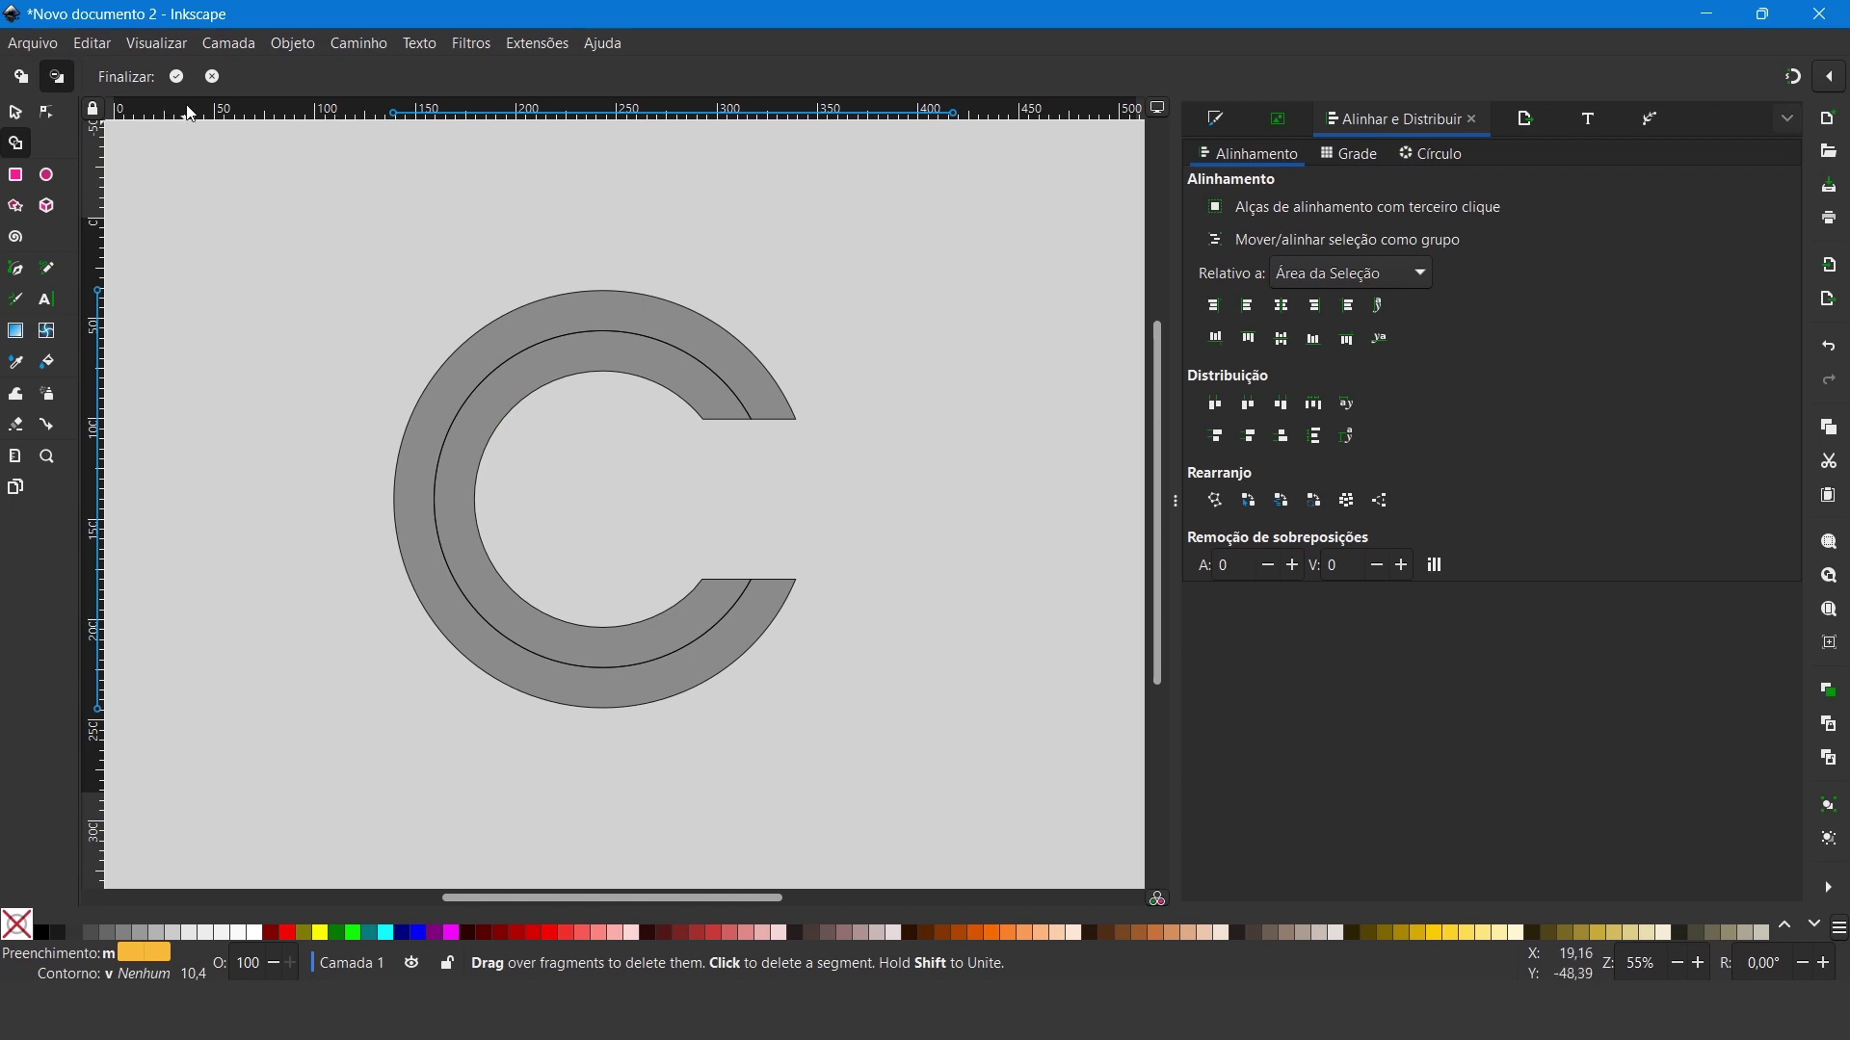
{"action": "left_click", "coordinate": [179, 79]}
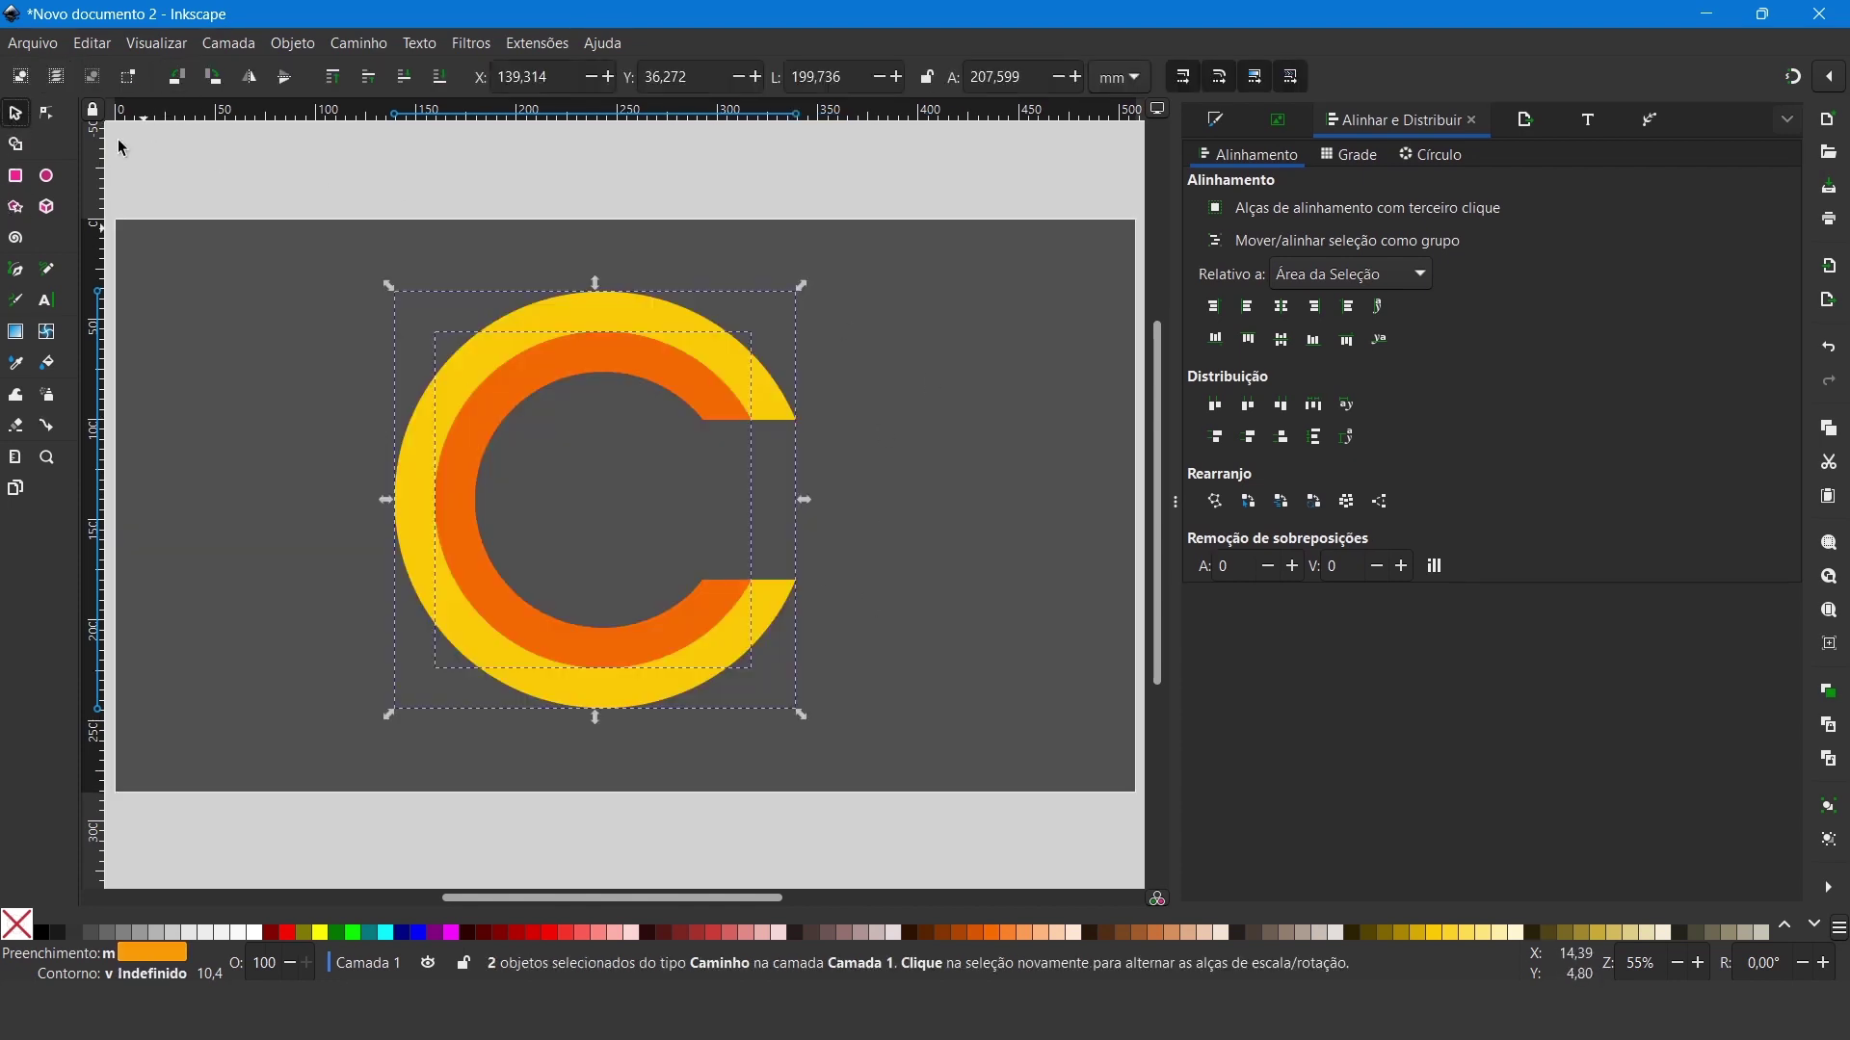
Step: Group the two C shapes into one object
{"action": "left_click", "coordinate": [923, 327]}
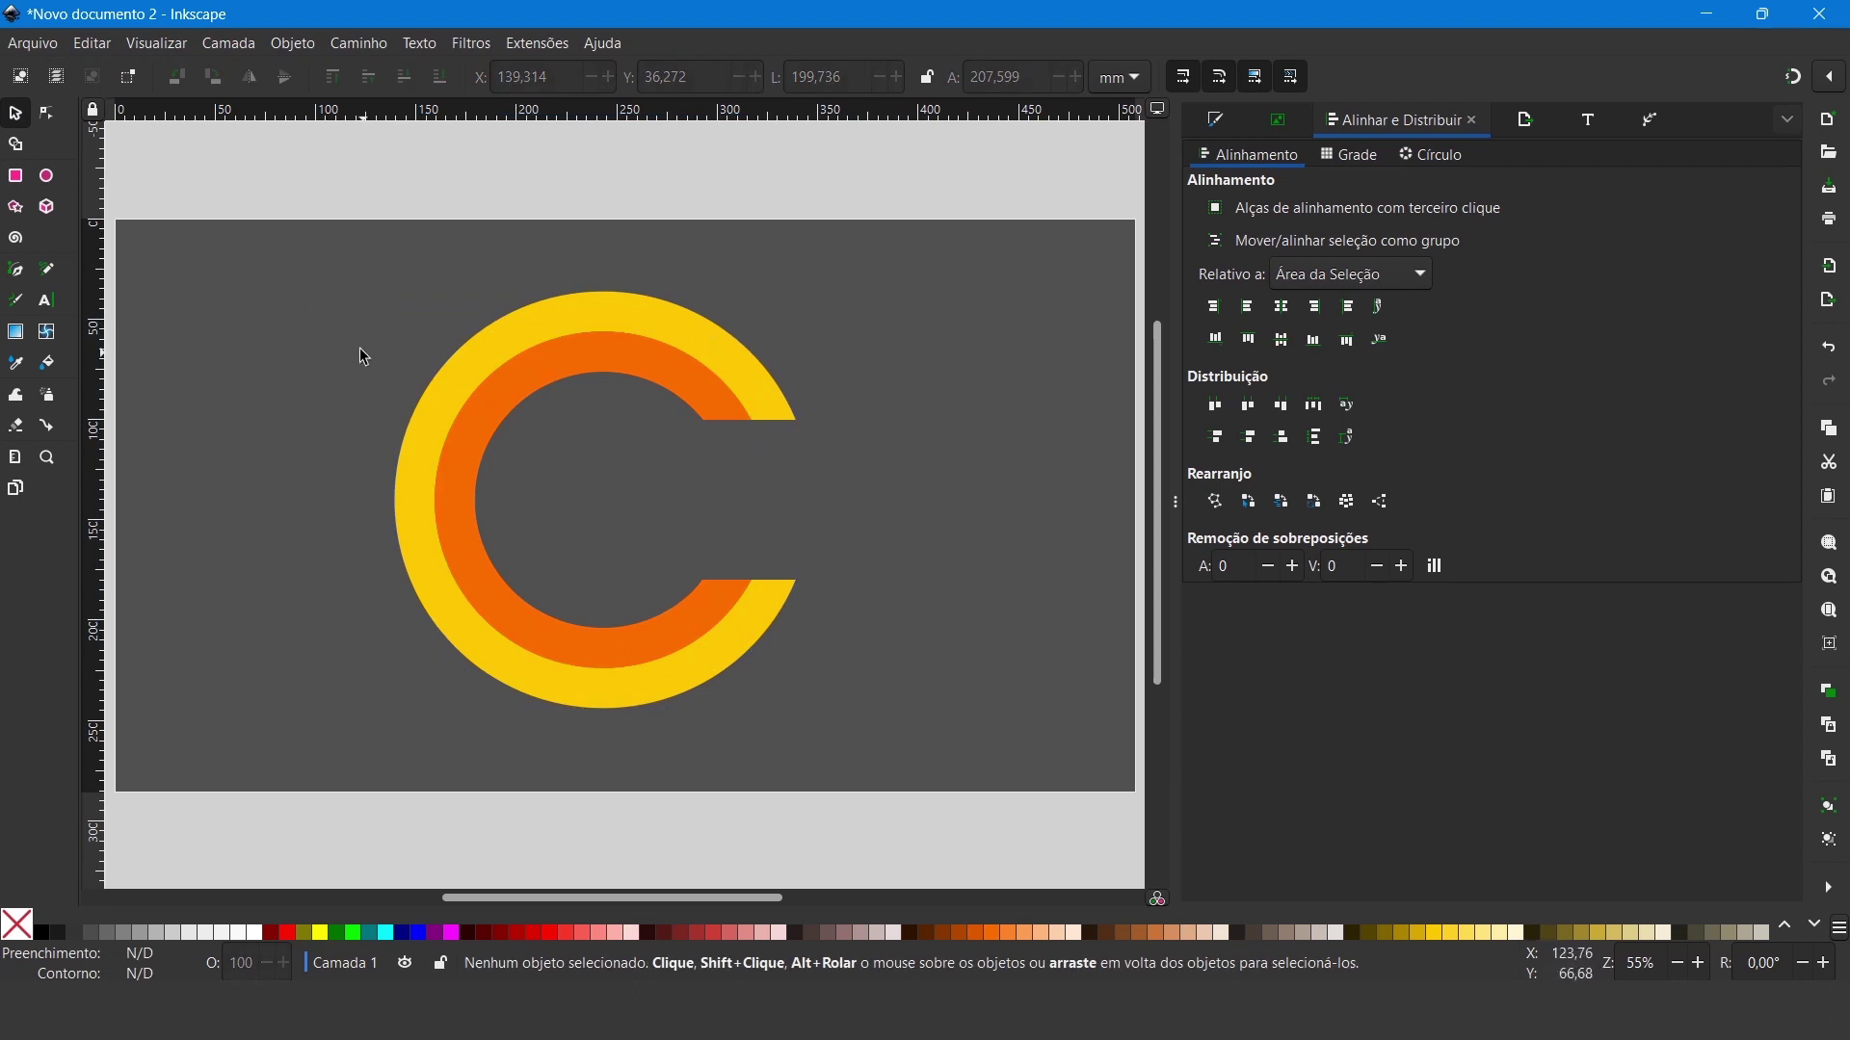
{"action": "left_click_drag", "start_coordinate": [318, 274], "coordinate": [922, 759]}
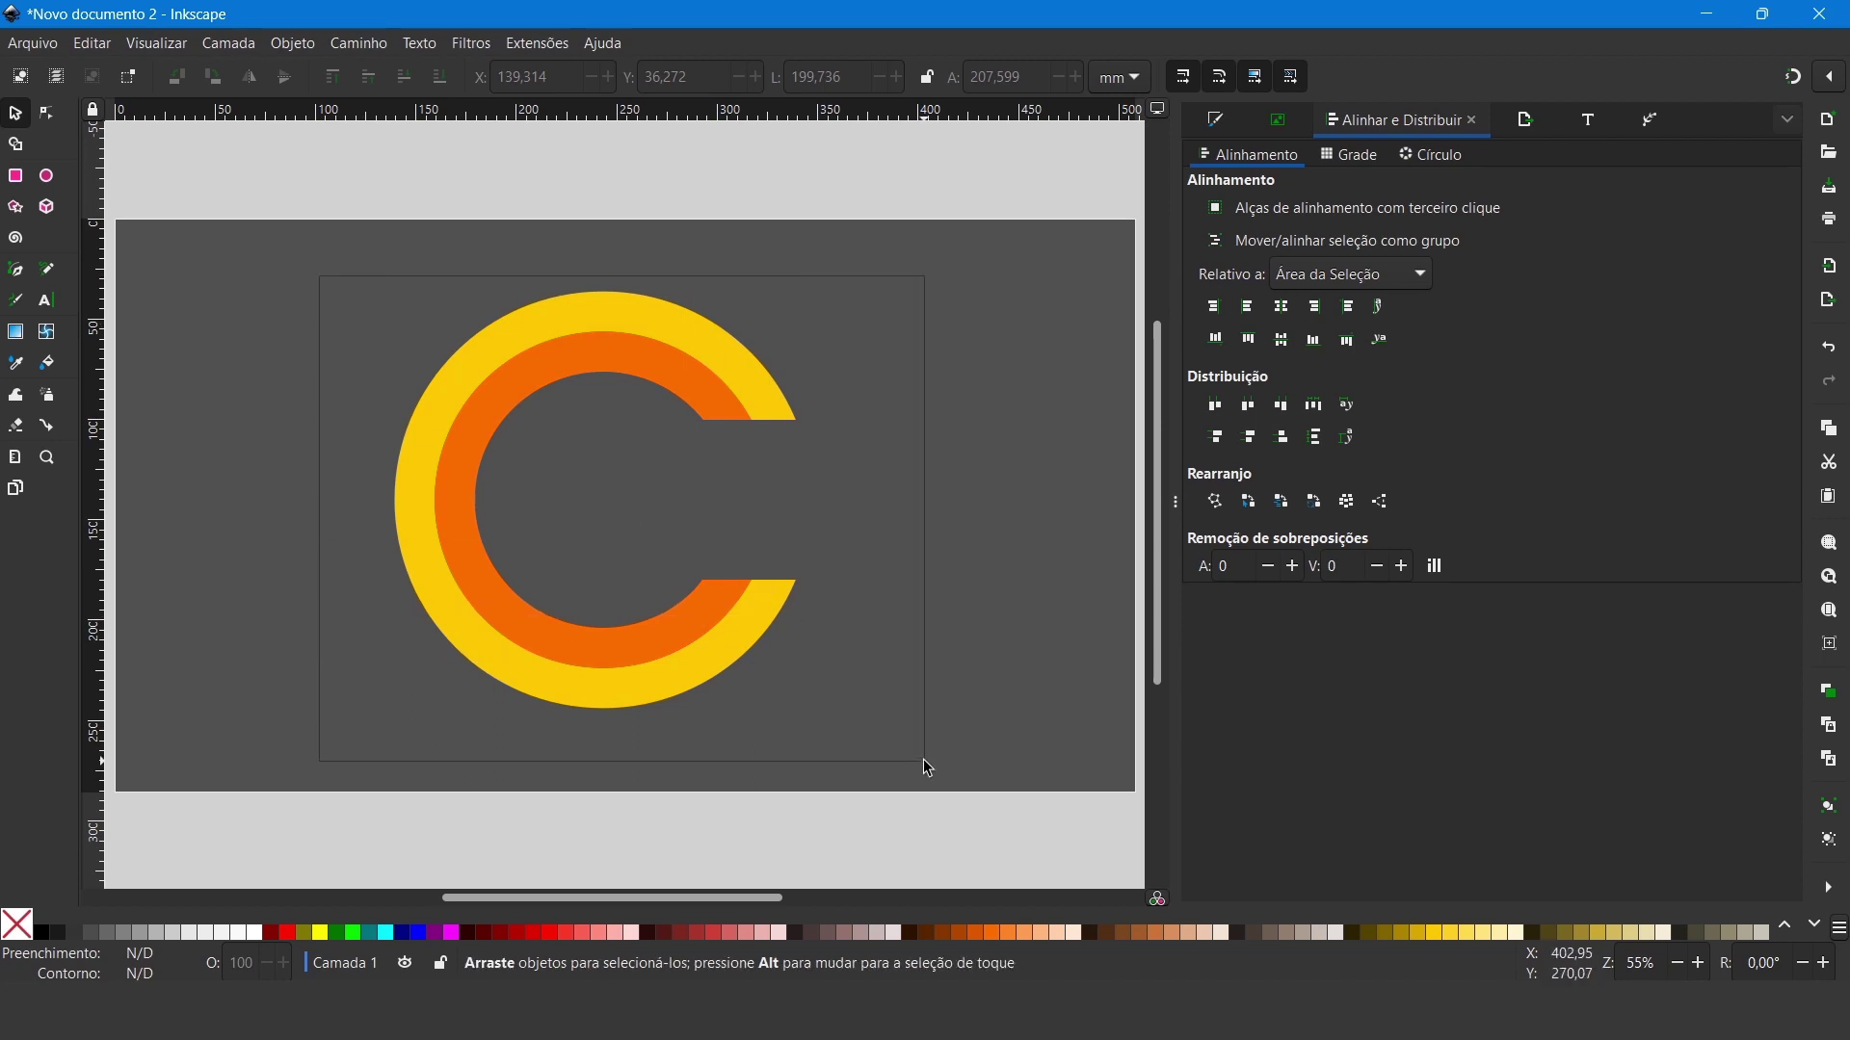
{"action": "left_click", "coordinate": [289, 44]}
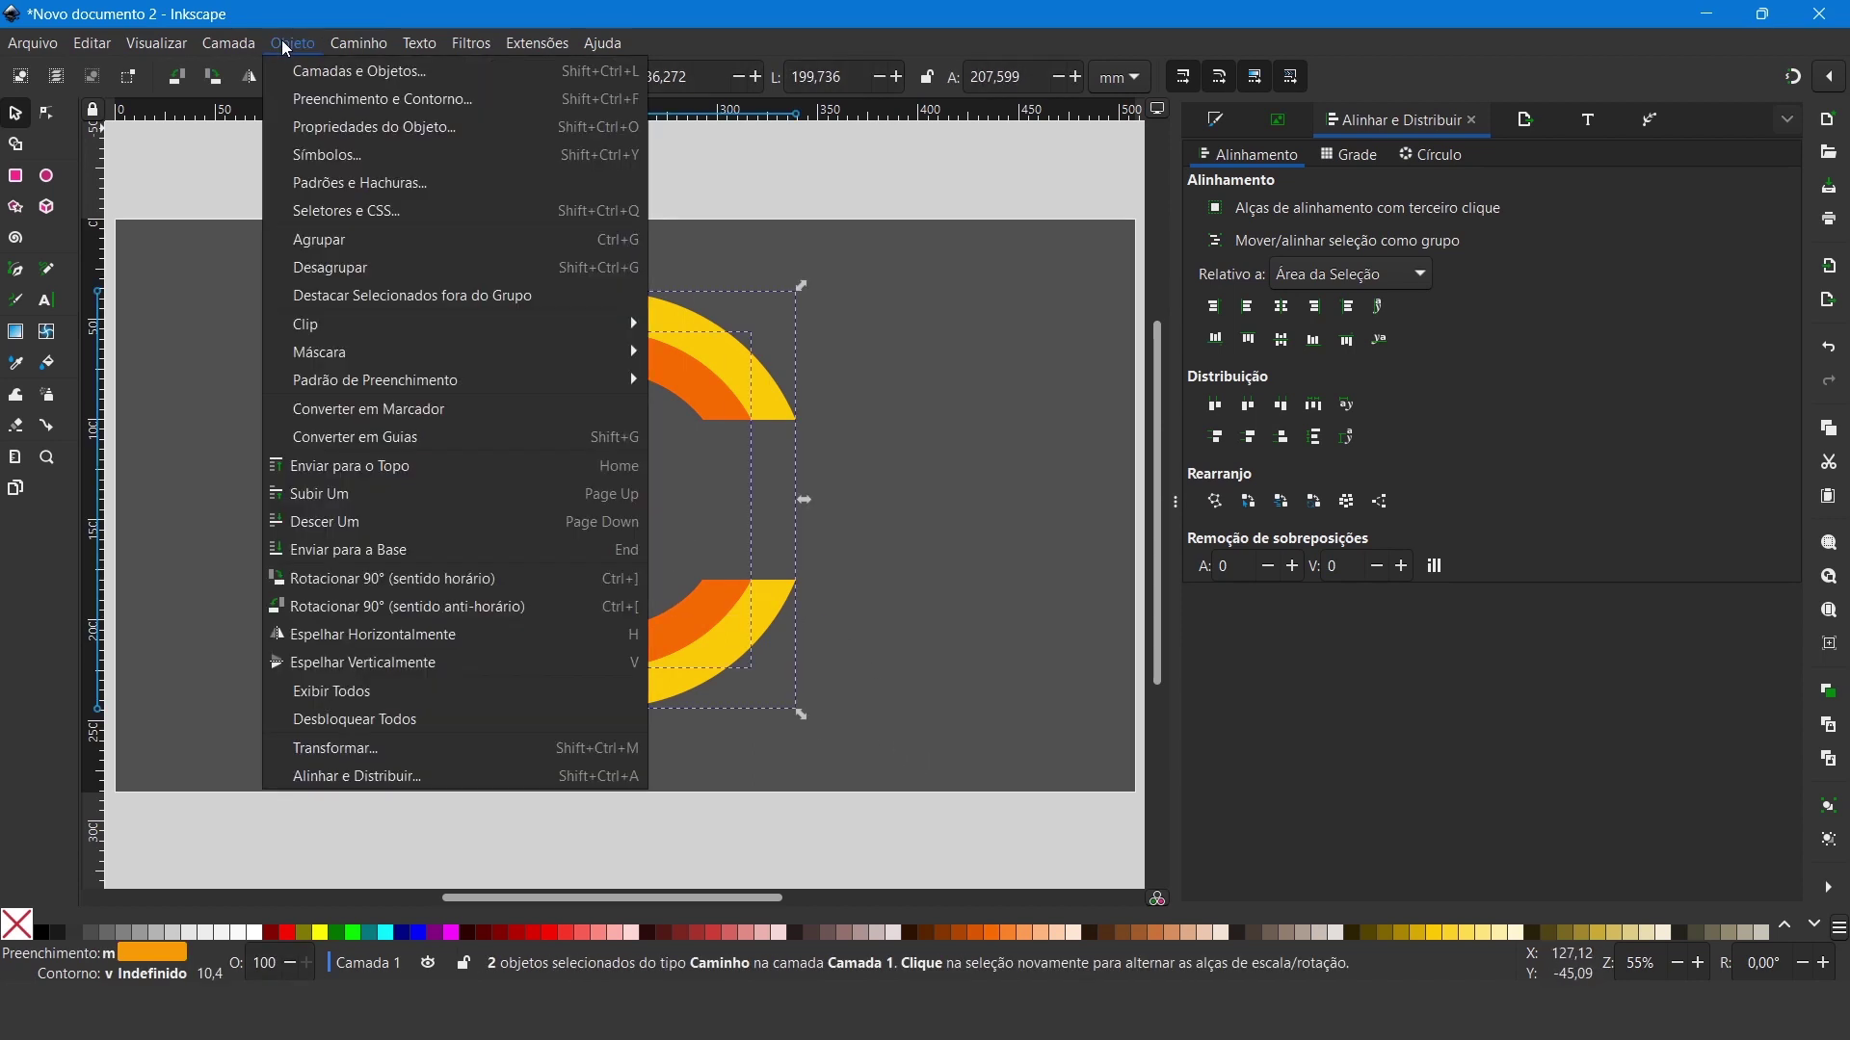
{"action": "left_click", "coordinate": [362, 247]}
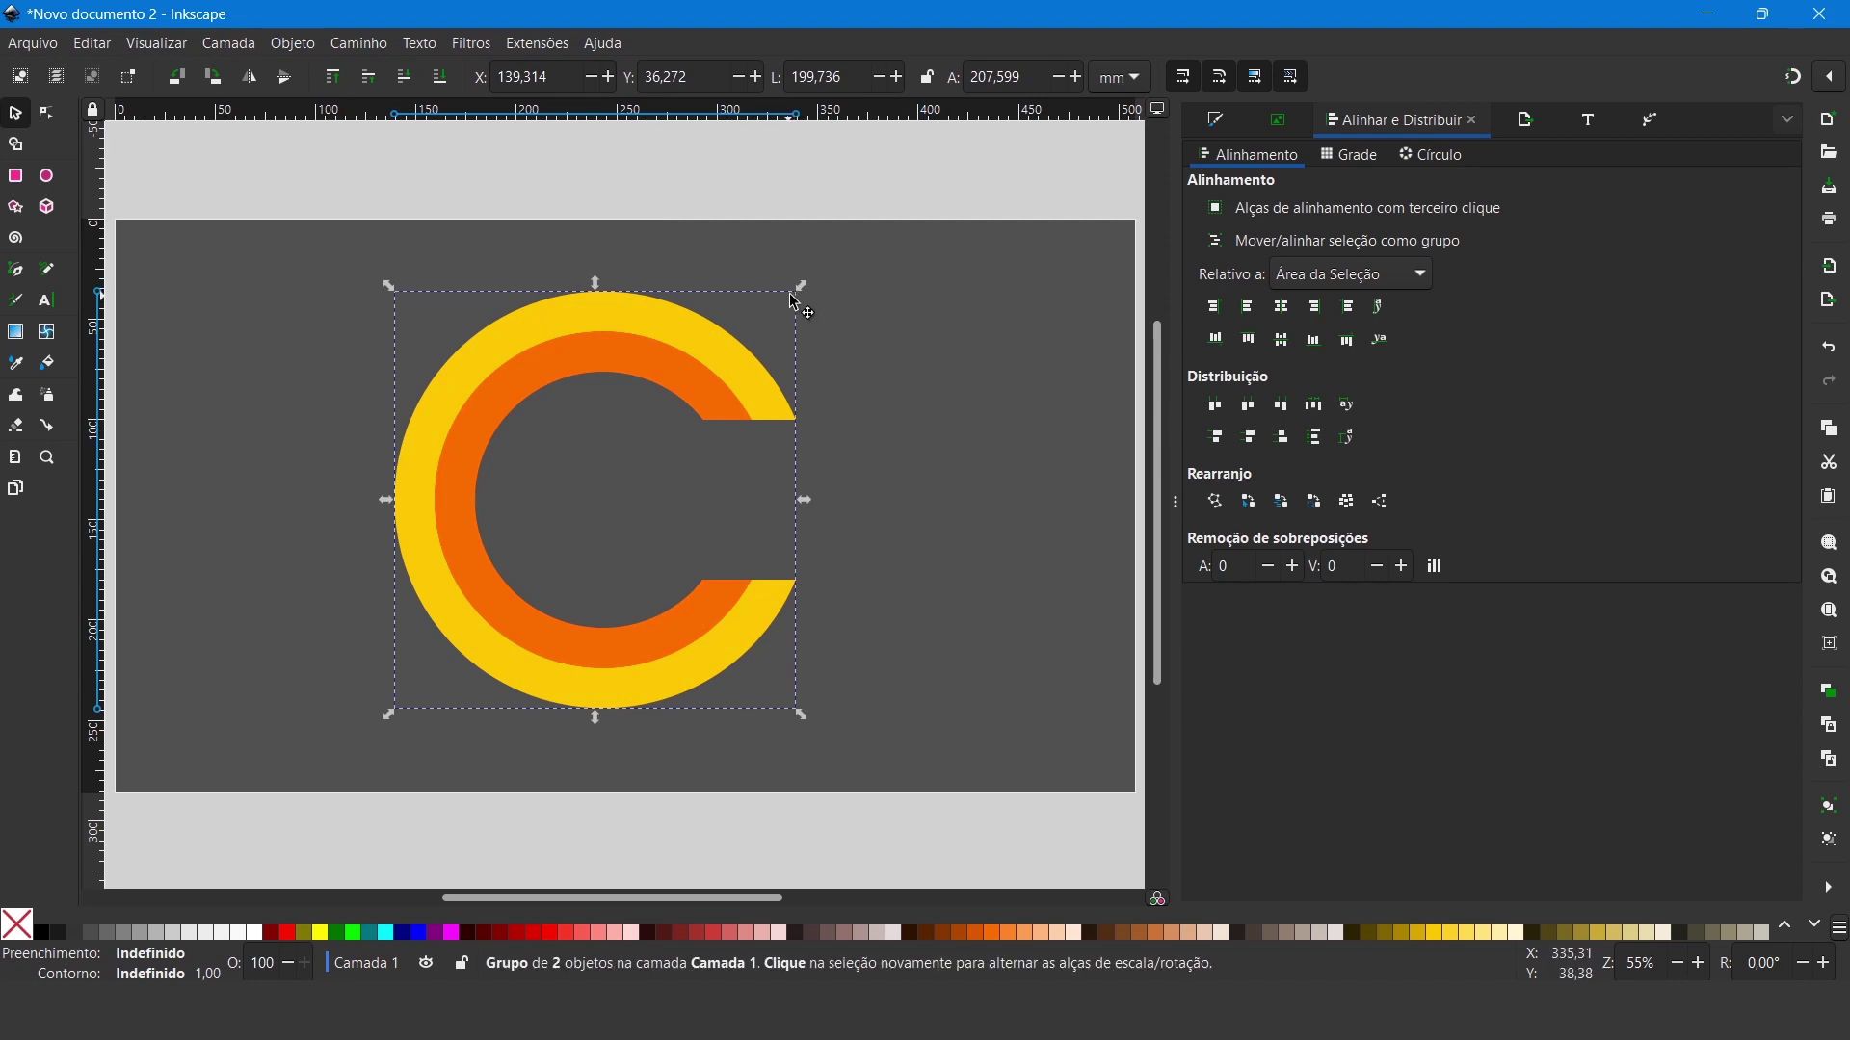
Step: Shrink the ring group to about two thirds, place it left of centre, and duplicate it up-right
{"action": "left_click_drag", "start_coordinate": [802, 294], "coordinate": [666, 424]}
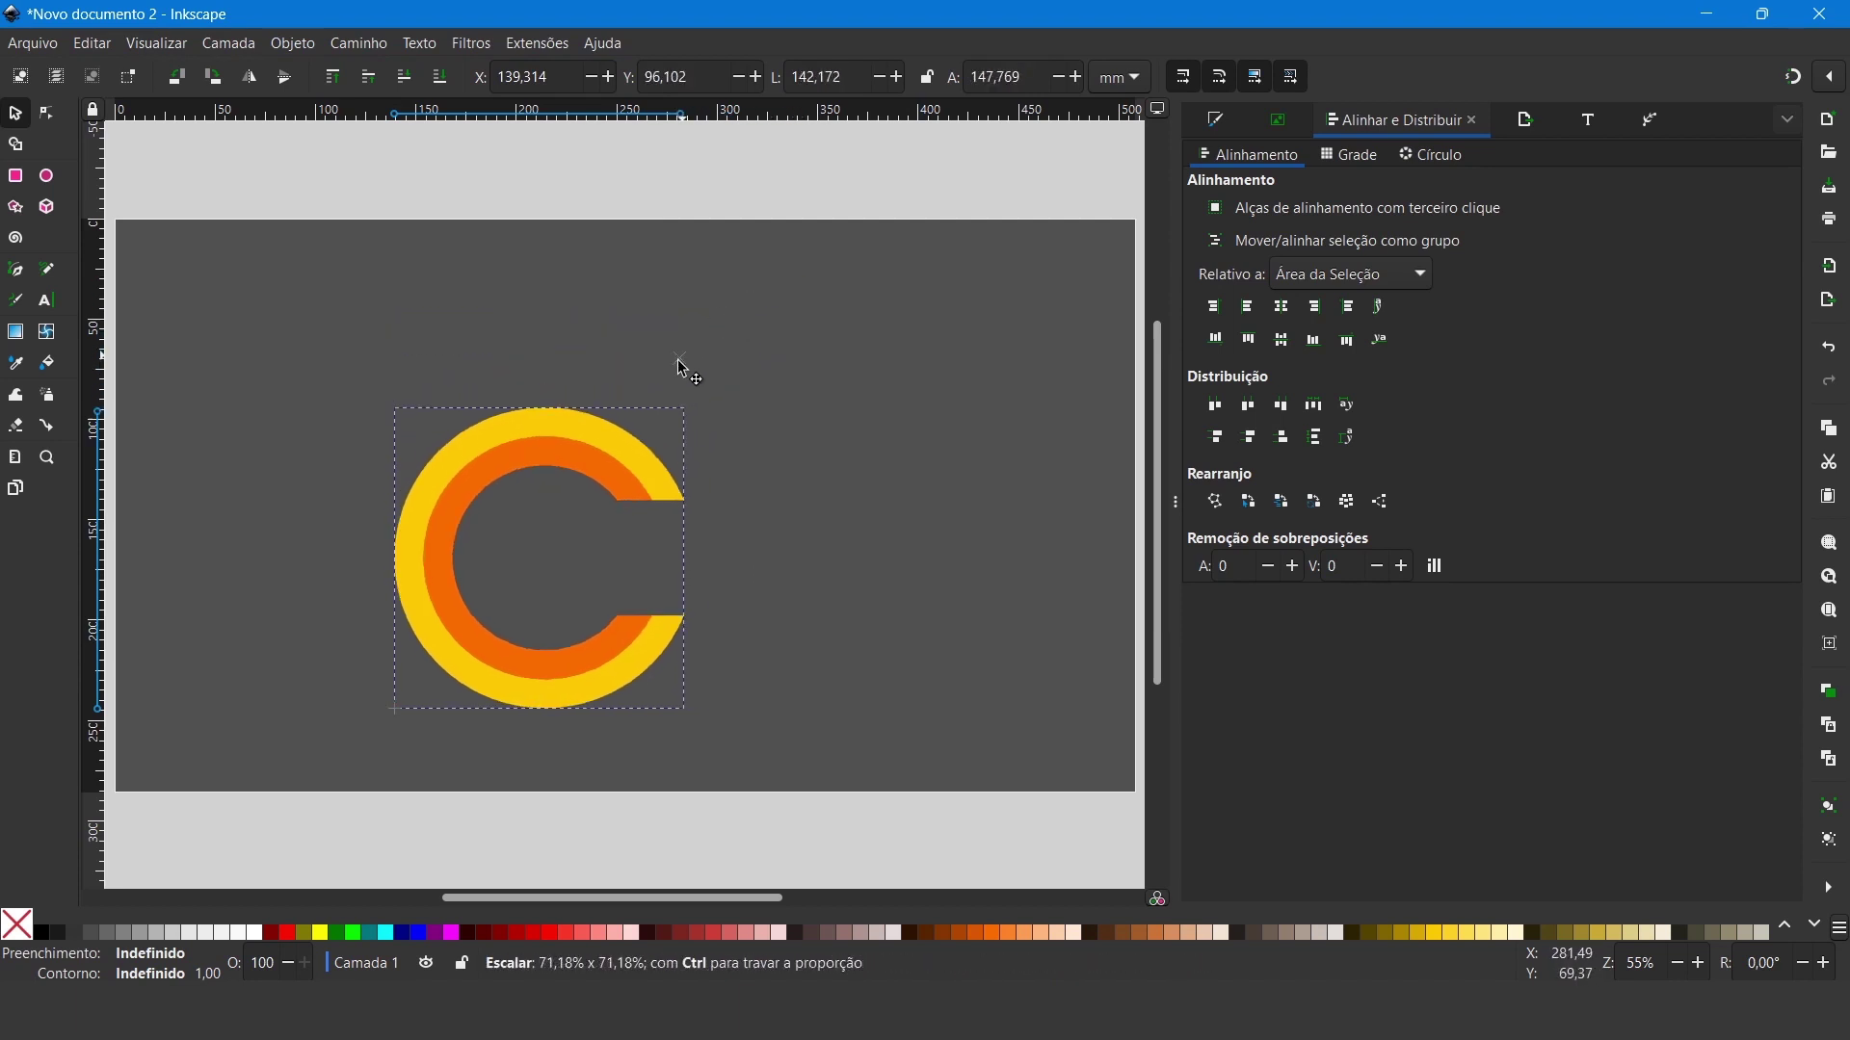
{"action": "left_click_drag", "start_coordinate": [598, 489], "coordinate": [557, 430]}
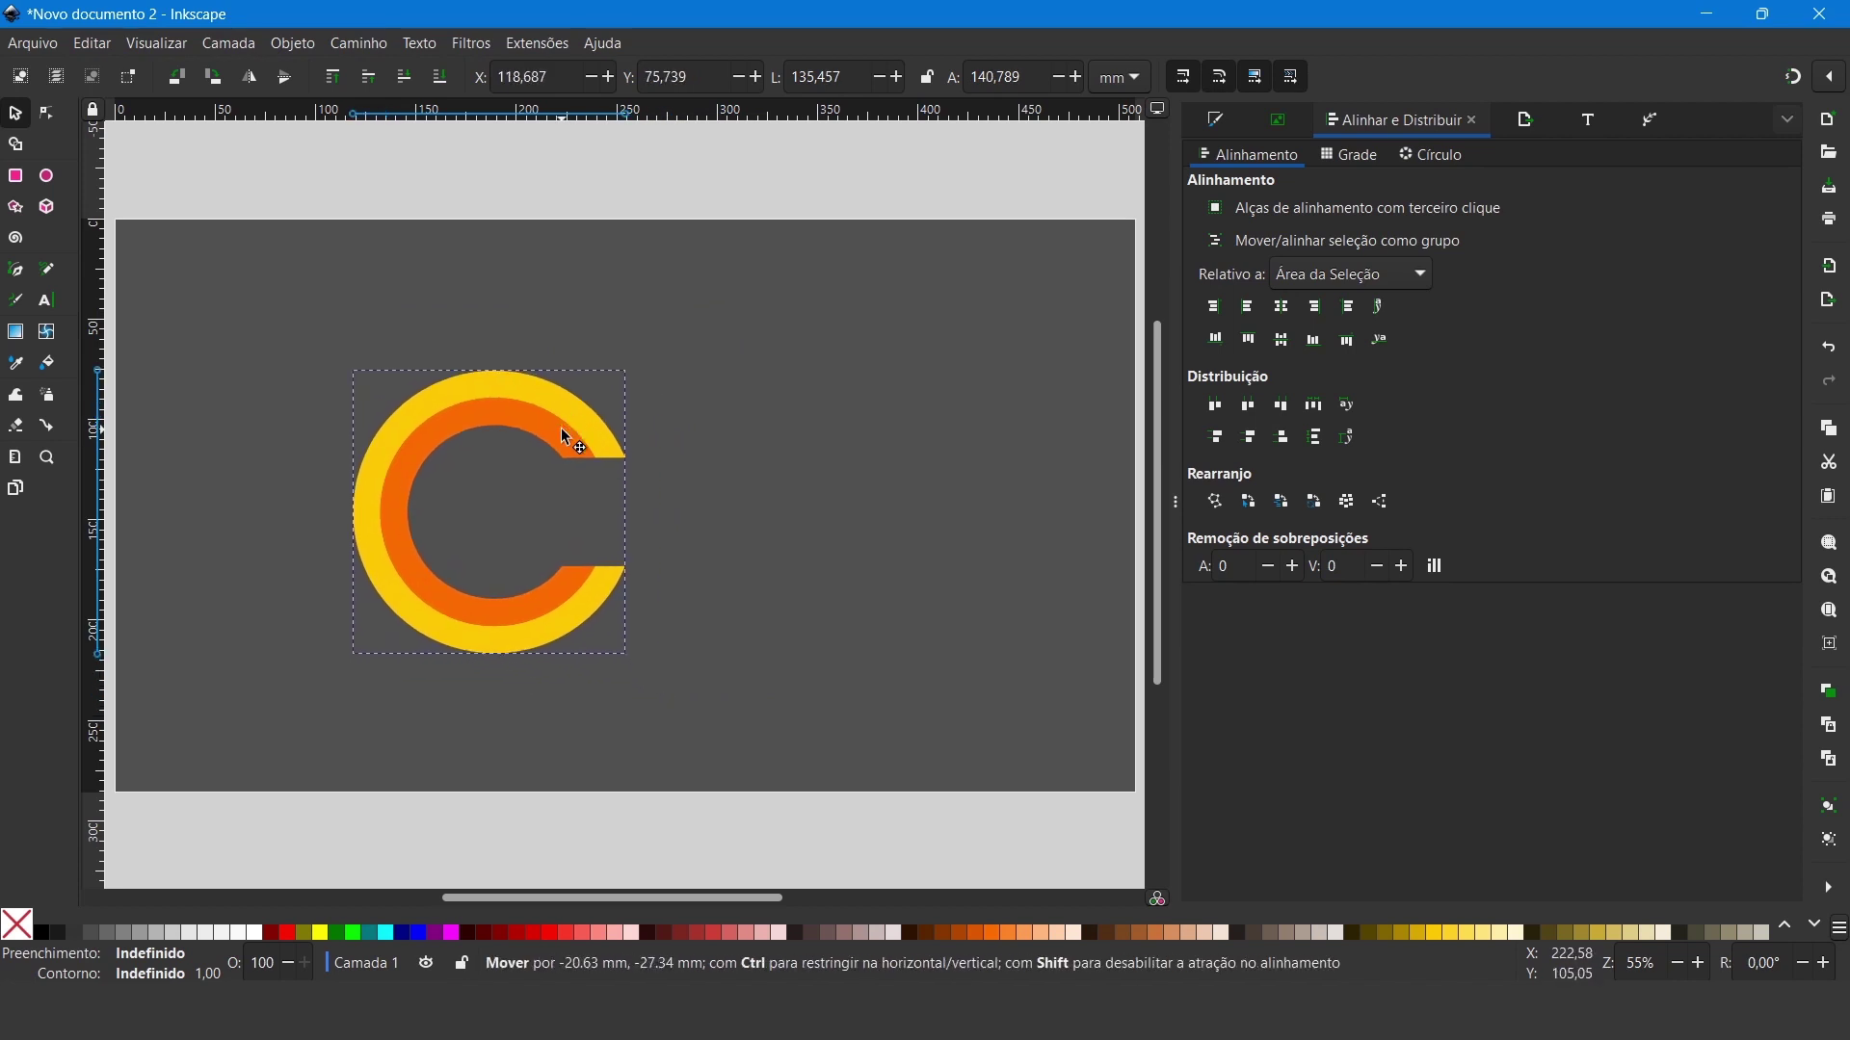
{"action": "mouse_move", "coordinate": [568, 435]}
{"action": "left_mouse_down"}
{"action": "mouse_move", "coordinate": [540, 448]}
{"action": "mouse_move", "coordinate": [576, 452]}
{"action": "left_mouse_up"}
{"action": "left_click_drag", "start_coordinate": [606, 379], "coordinate": [622, 360]}
{"action": "left_click_drag", "start_coordinate": [566, 414], "coordinate": [554, 441]}
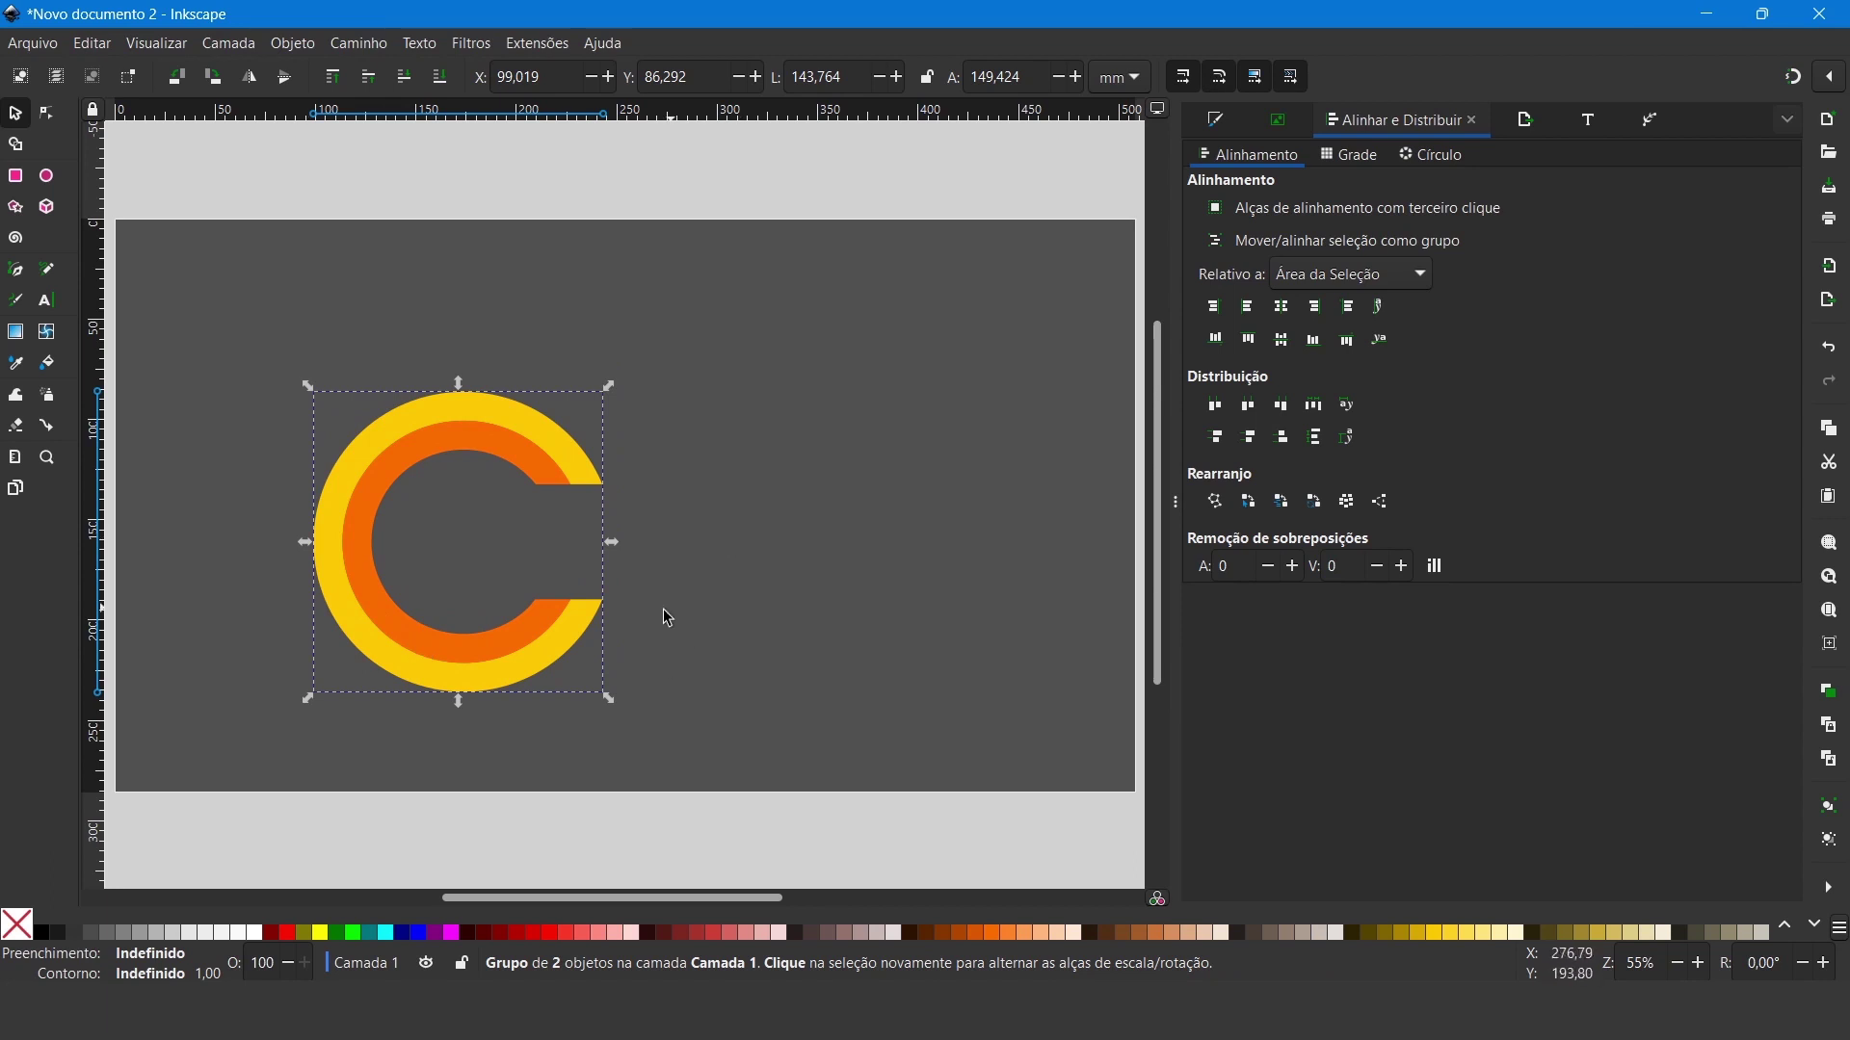
{"action": "left_click_drag", "start_coordinate": [568, 476], "coordinate": [548, 473]}
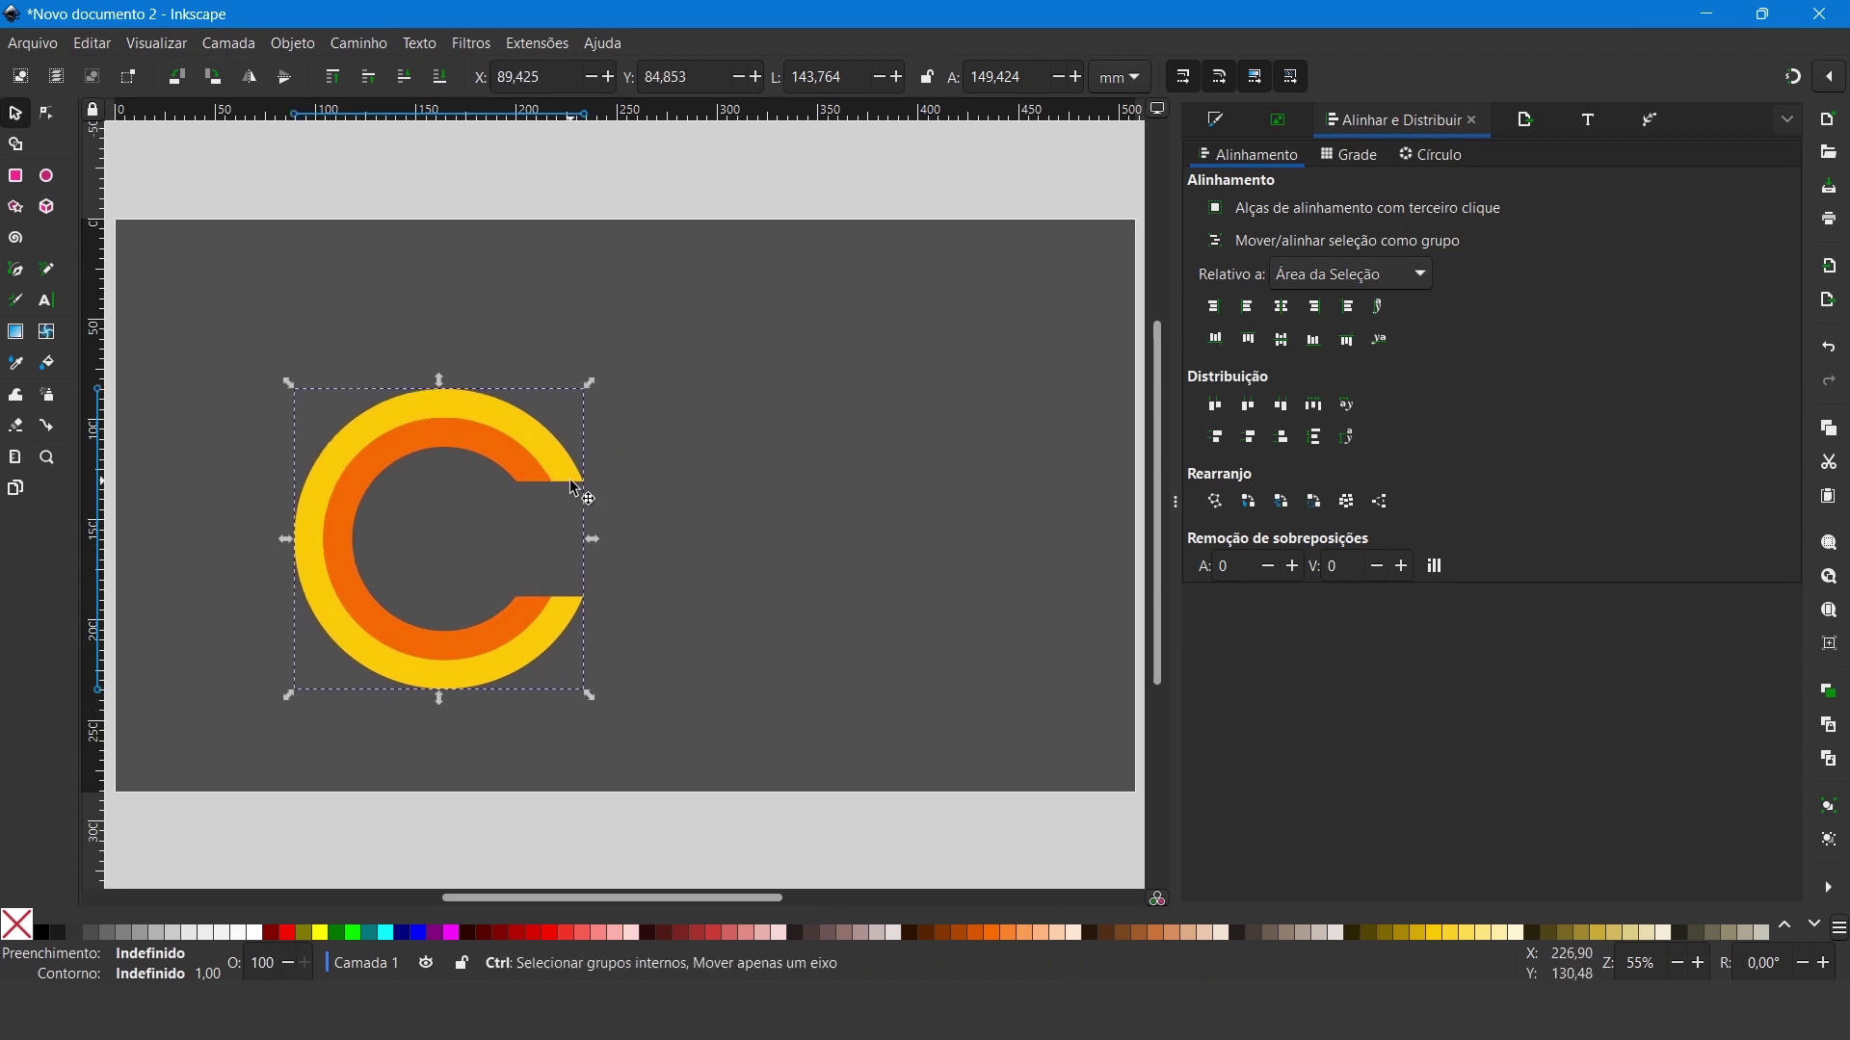
{"action": "key", "text": "ctrl+d"}
{"action": "mouse_move", "coordinate": [539, 464]}
{"action": "left_mouse_down"}
{"action": "mouse_move", "coordinate": [905, 366]}
{"action": "mouse_move", "coordinate": [903, 347]}
{"action": "left_mouse_up"}
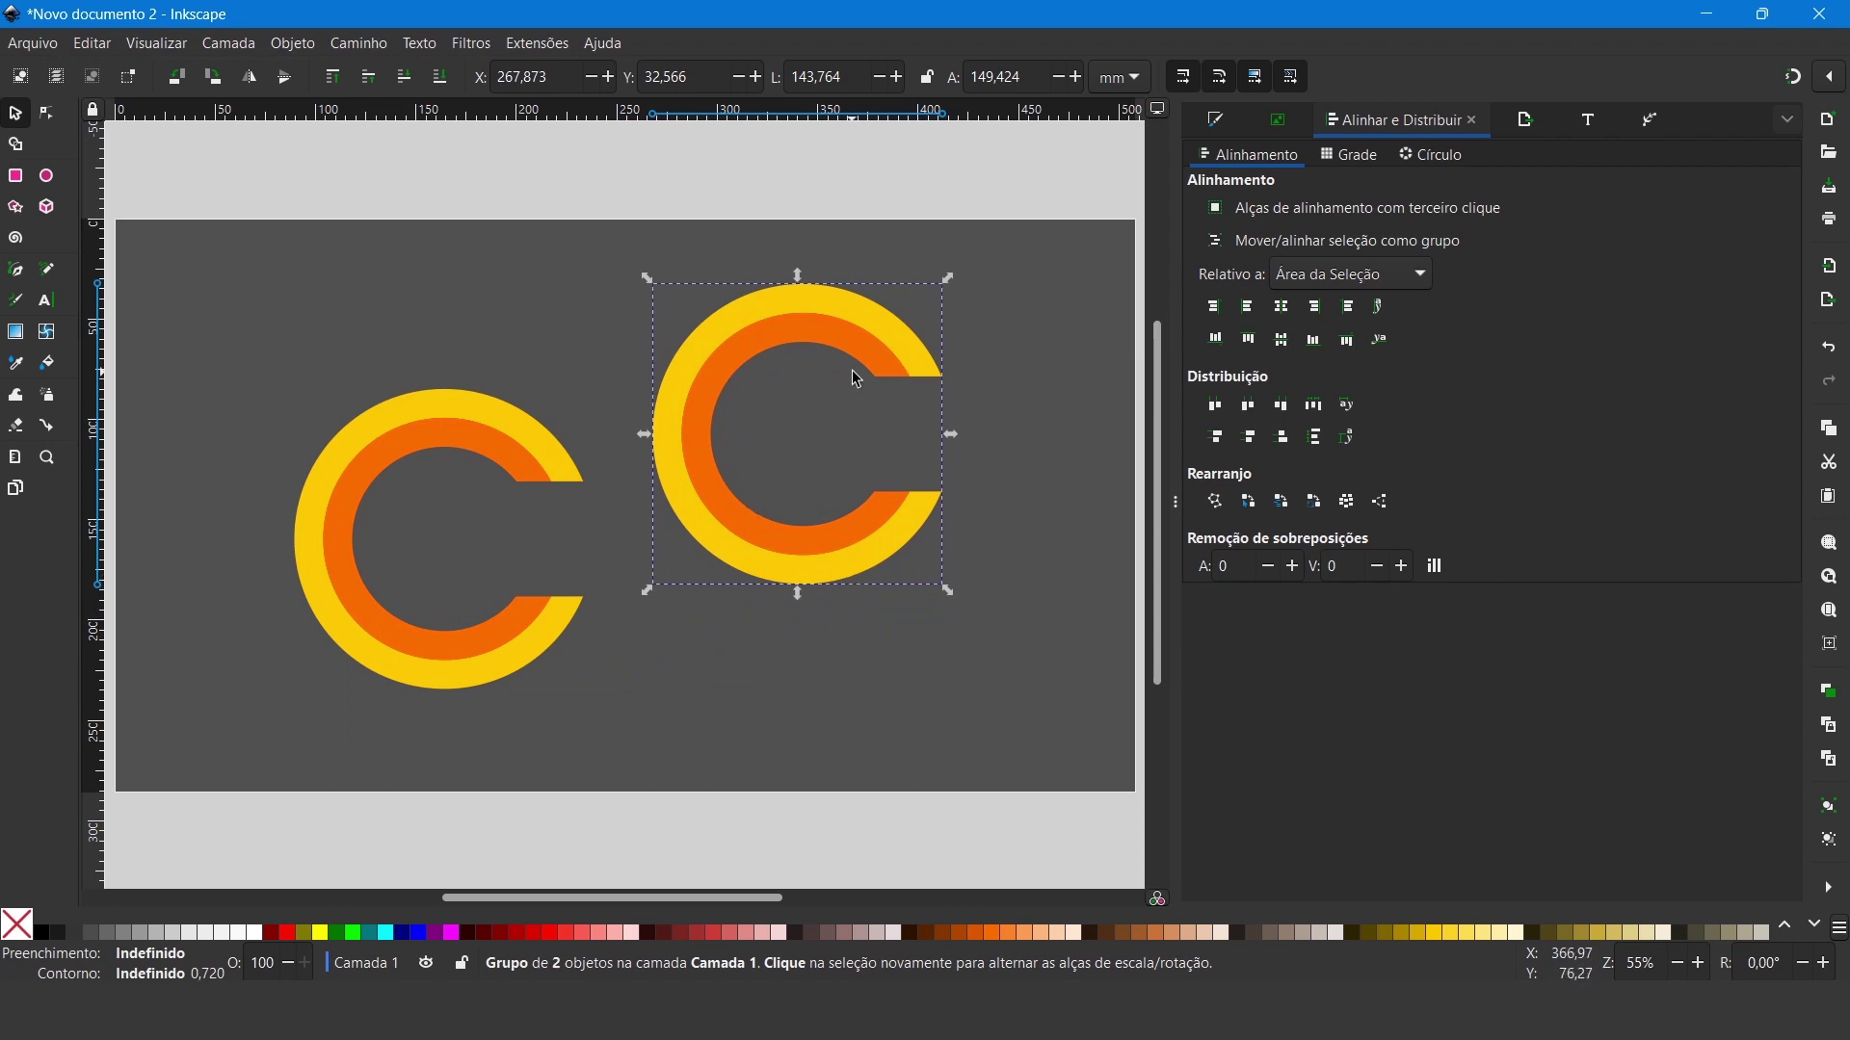
Step: Flip the copied ring horizontally and nudge it to interlock with the first ring
{"action": "left_click", "coordinate": [250, 77]}
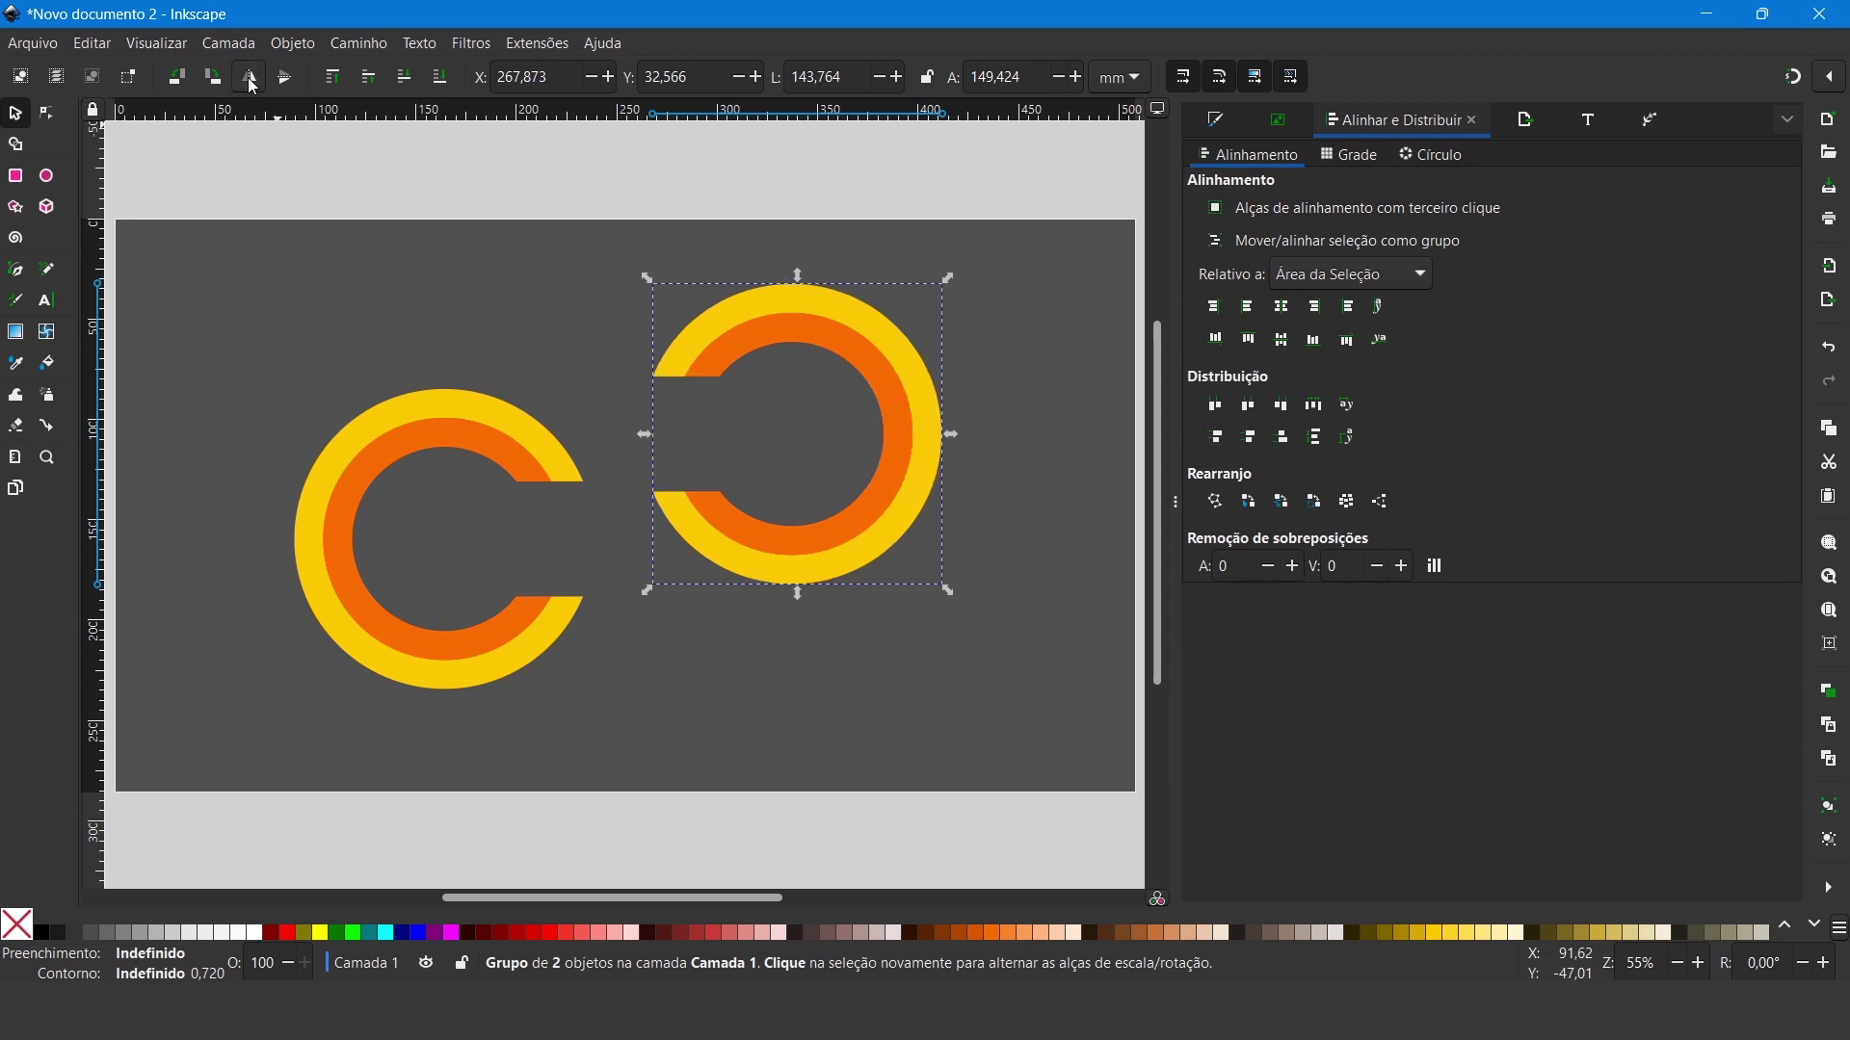
{"action": "left_click_drag", "start_coordinate": [801, 559], "coordinate": [672, 556]}
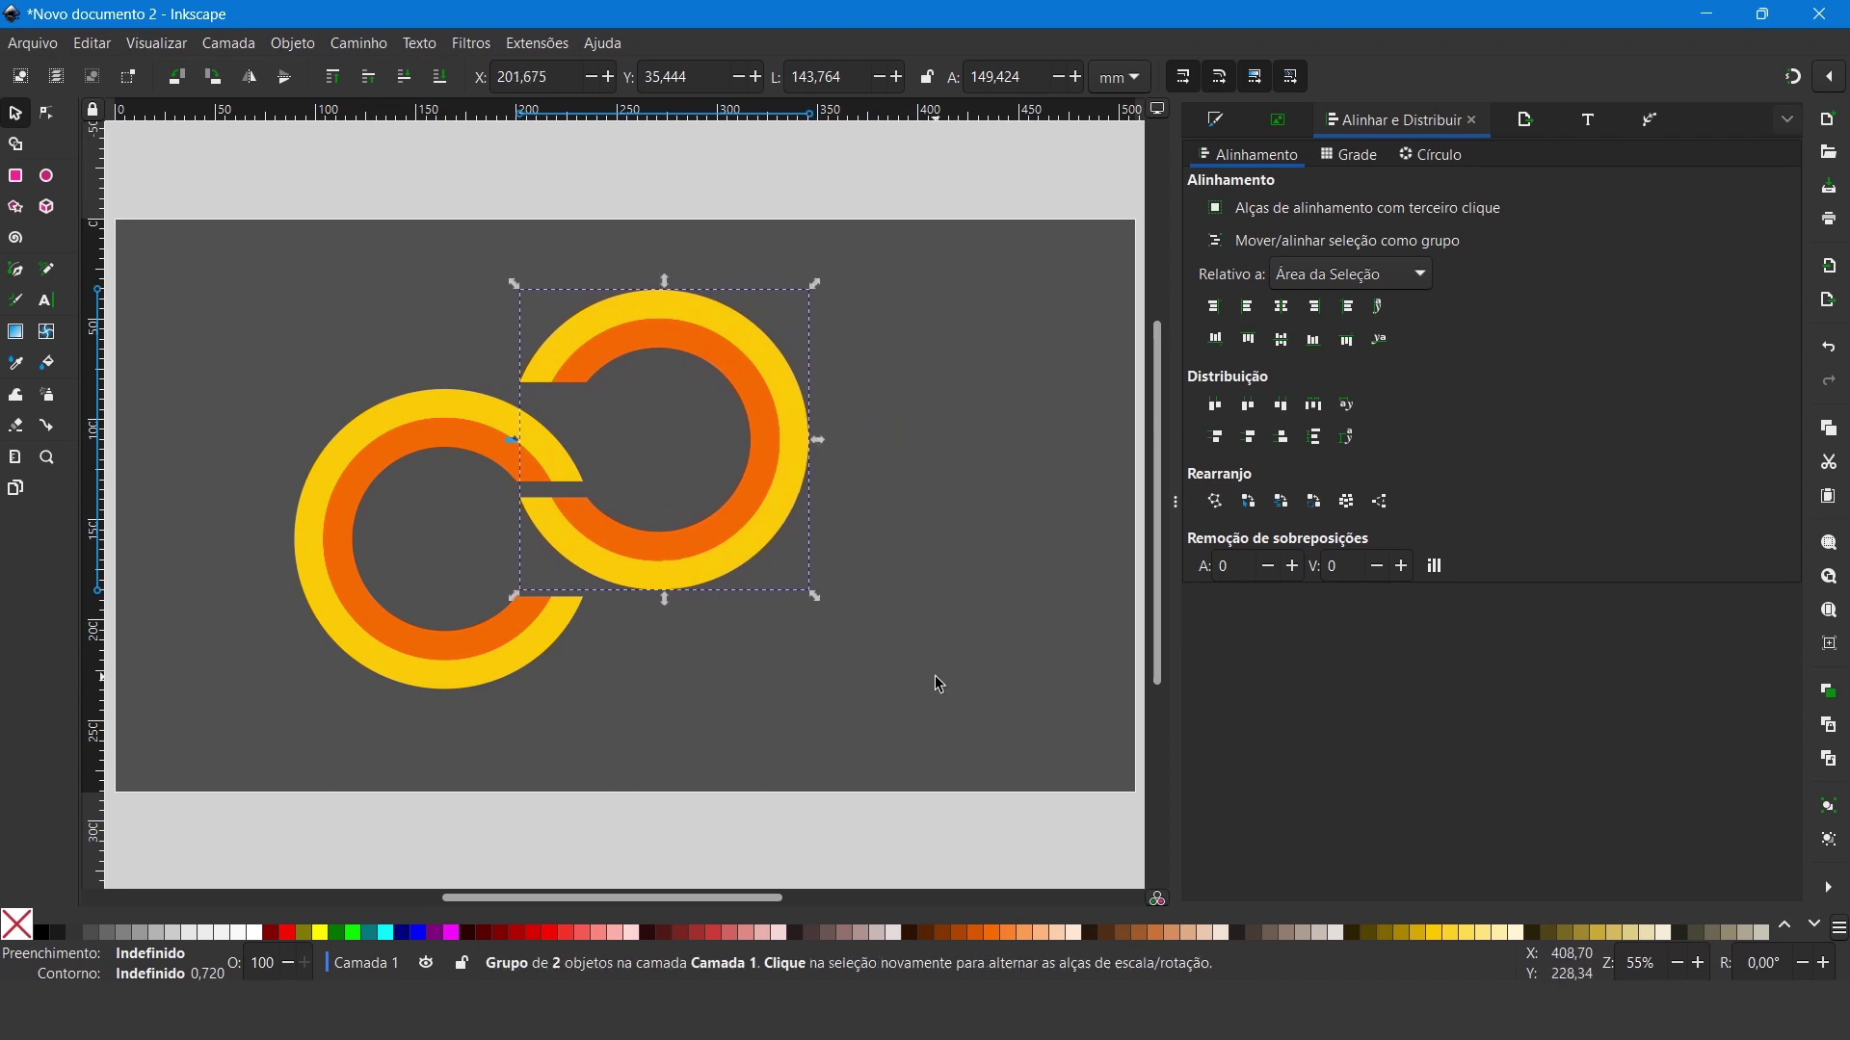
{"action": "key", "text": "Right"}
{"action": "key", "text": "Down"}
{"action": "key", "text": "Left"}
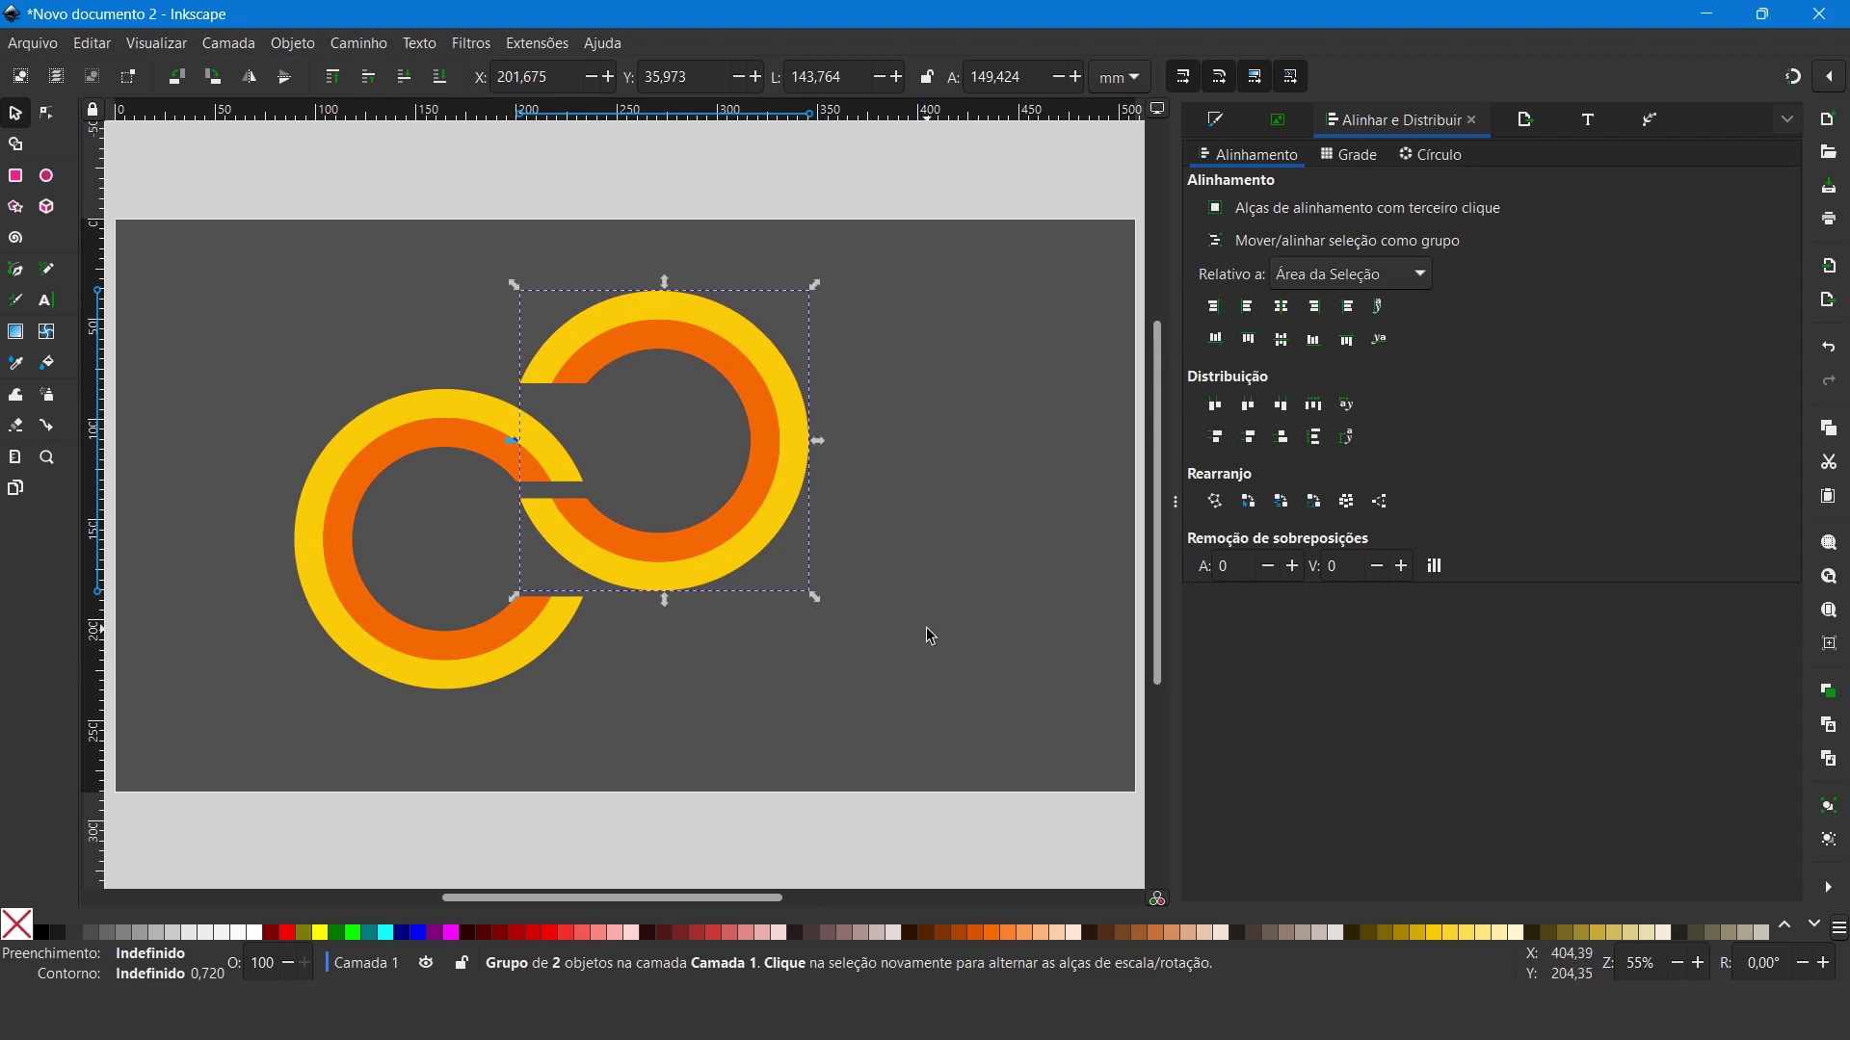
{"action": "left_click", "coordinate": [930, 636]}
Step: Group both rings into one logo and move it toward the page centre
{"action": "left_click_drag", "start_coordinate": [240, 274], "coordinate": [912, 758]}
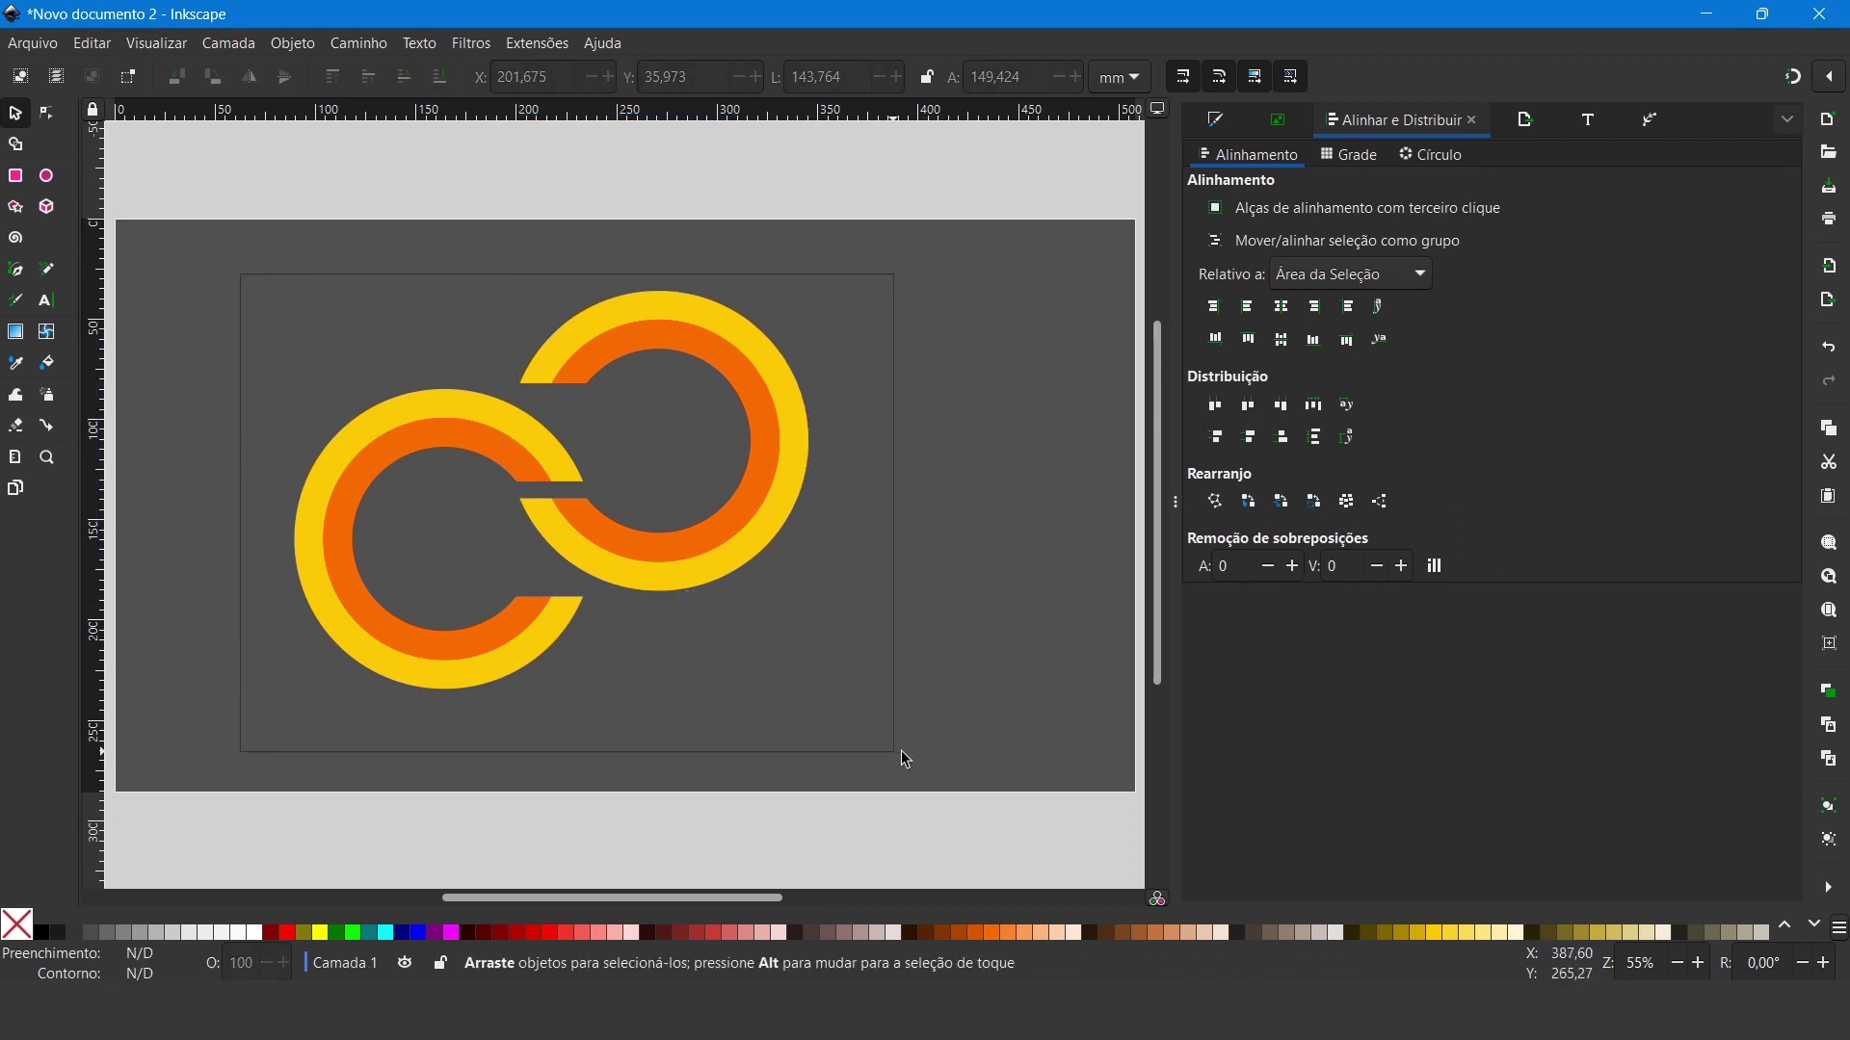
{"action": "left_click", "coordinate": [294, 43]}
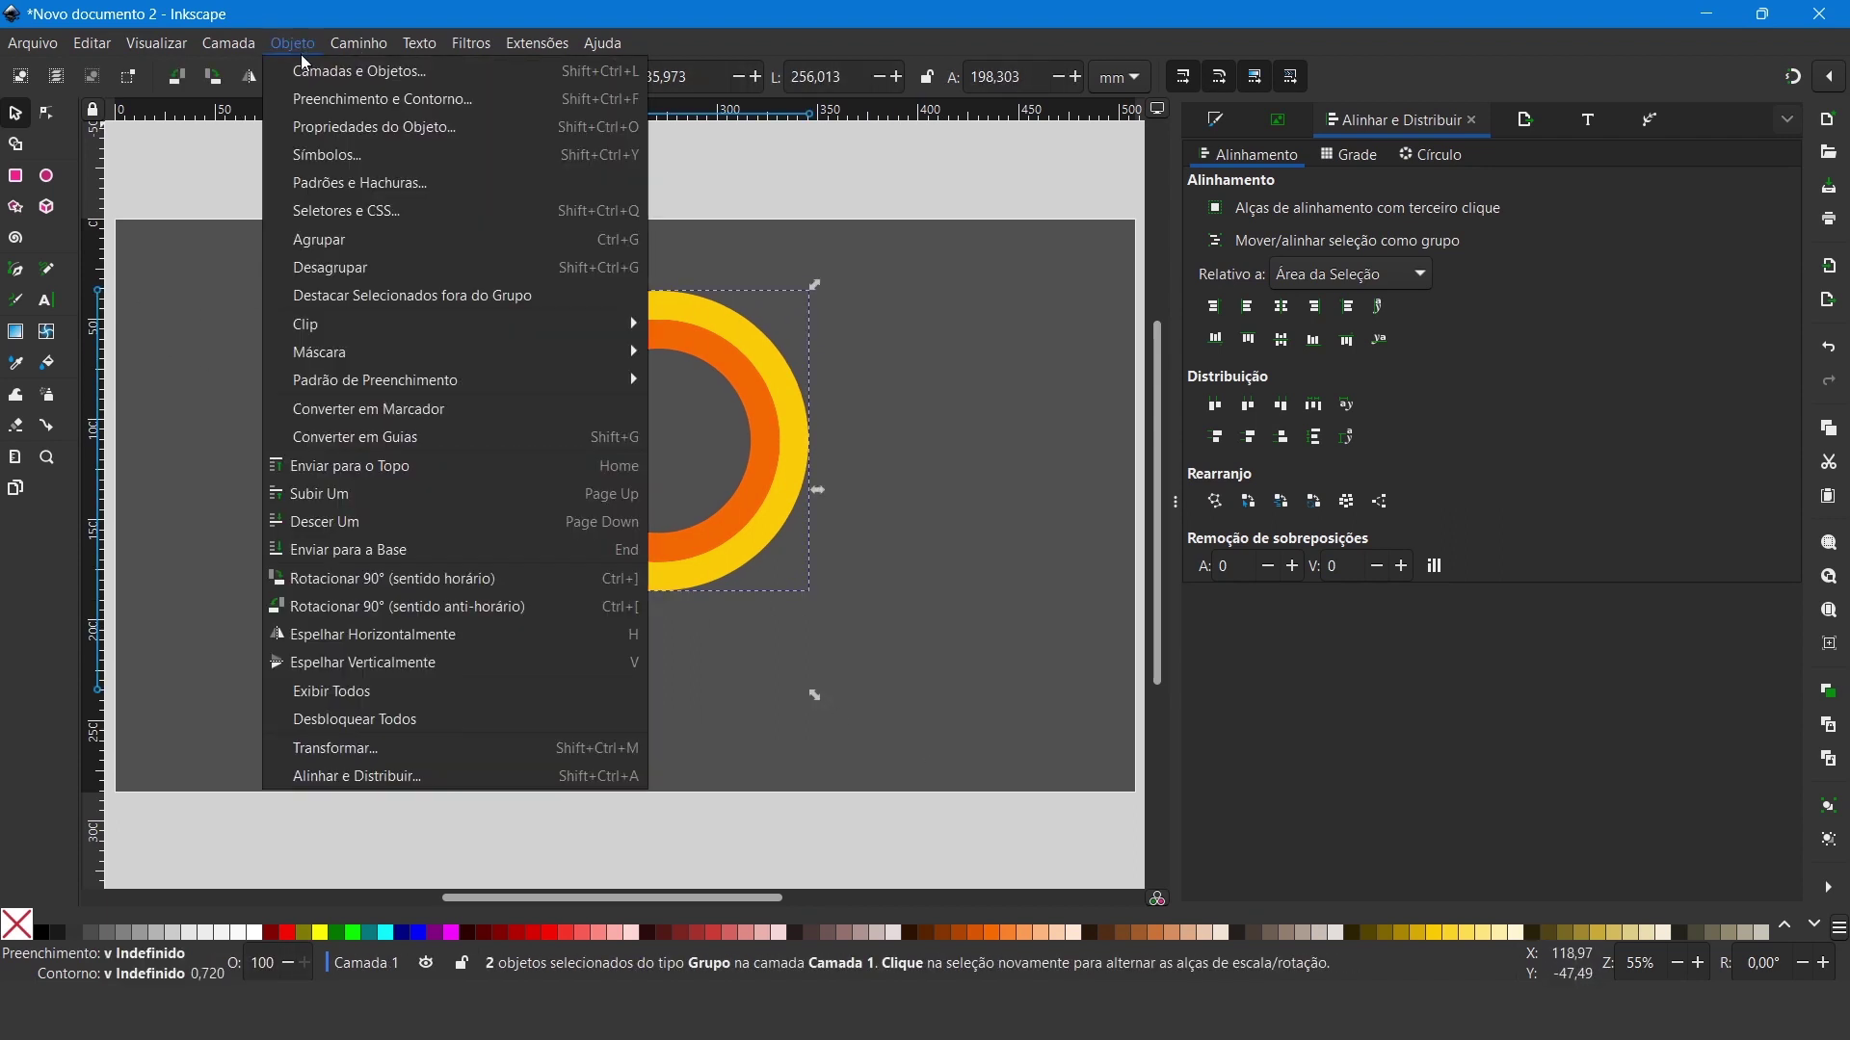
{"action": "left_click", "coordinate": [361, 242]}
{"action": "left_click_drag", "start_coordinate": [745, 552], "coordinate": [830, 562]}
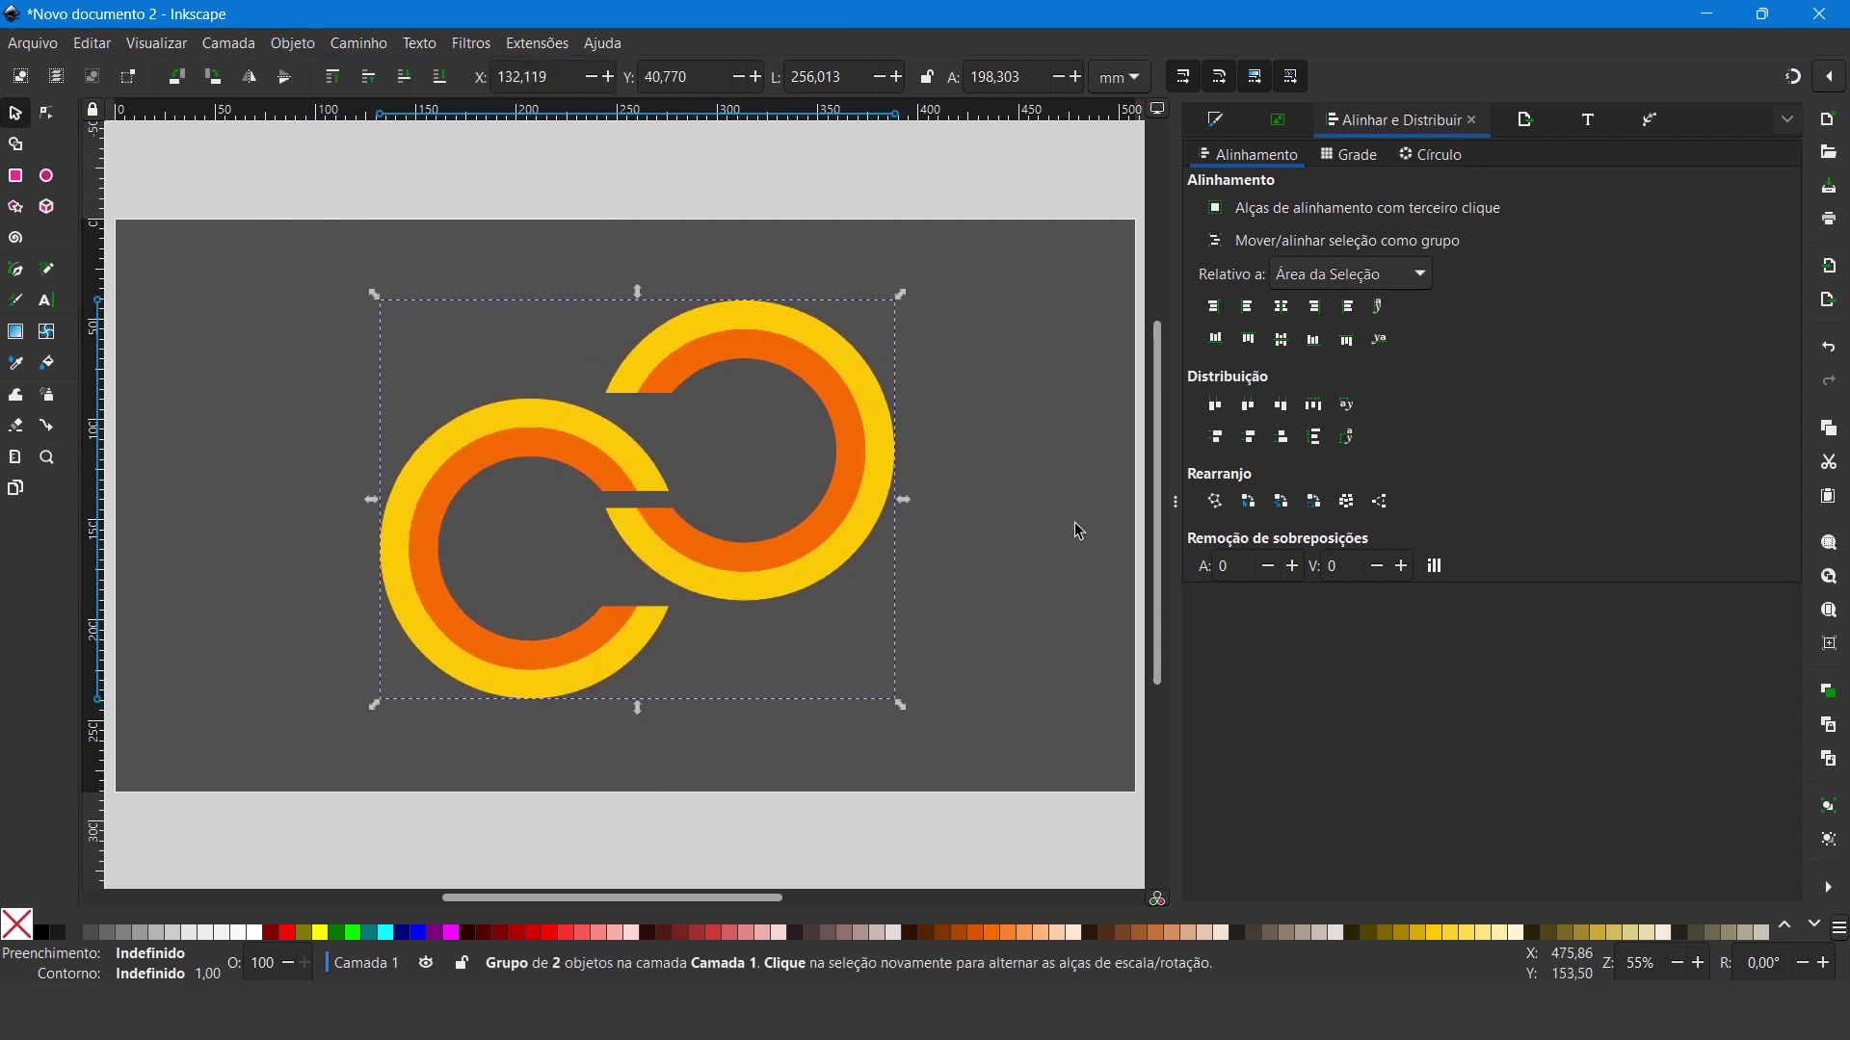
{"action": "left_click", "coordinate": [1069, 530]}
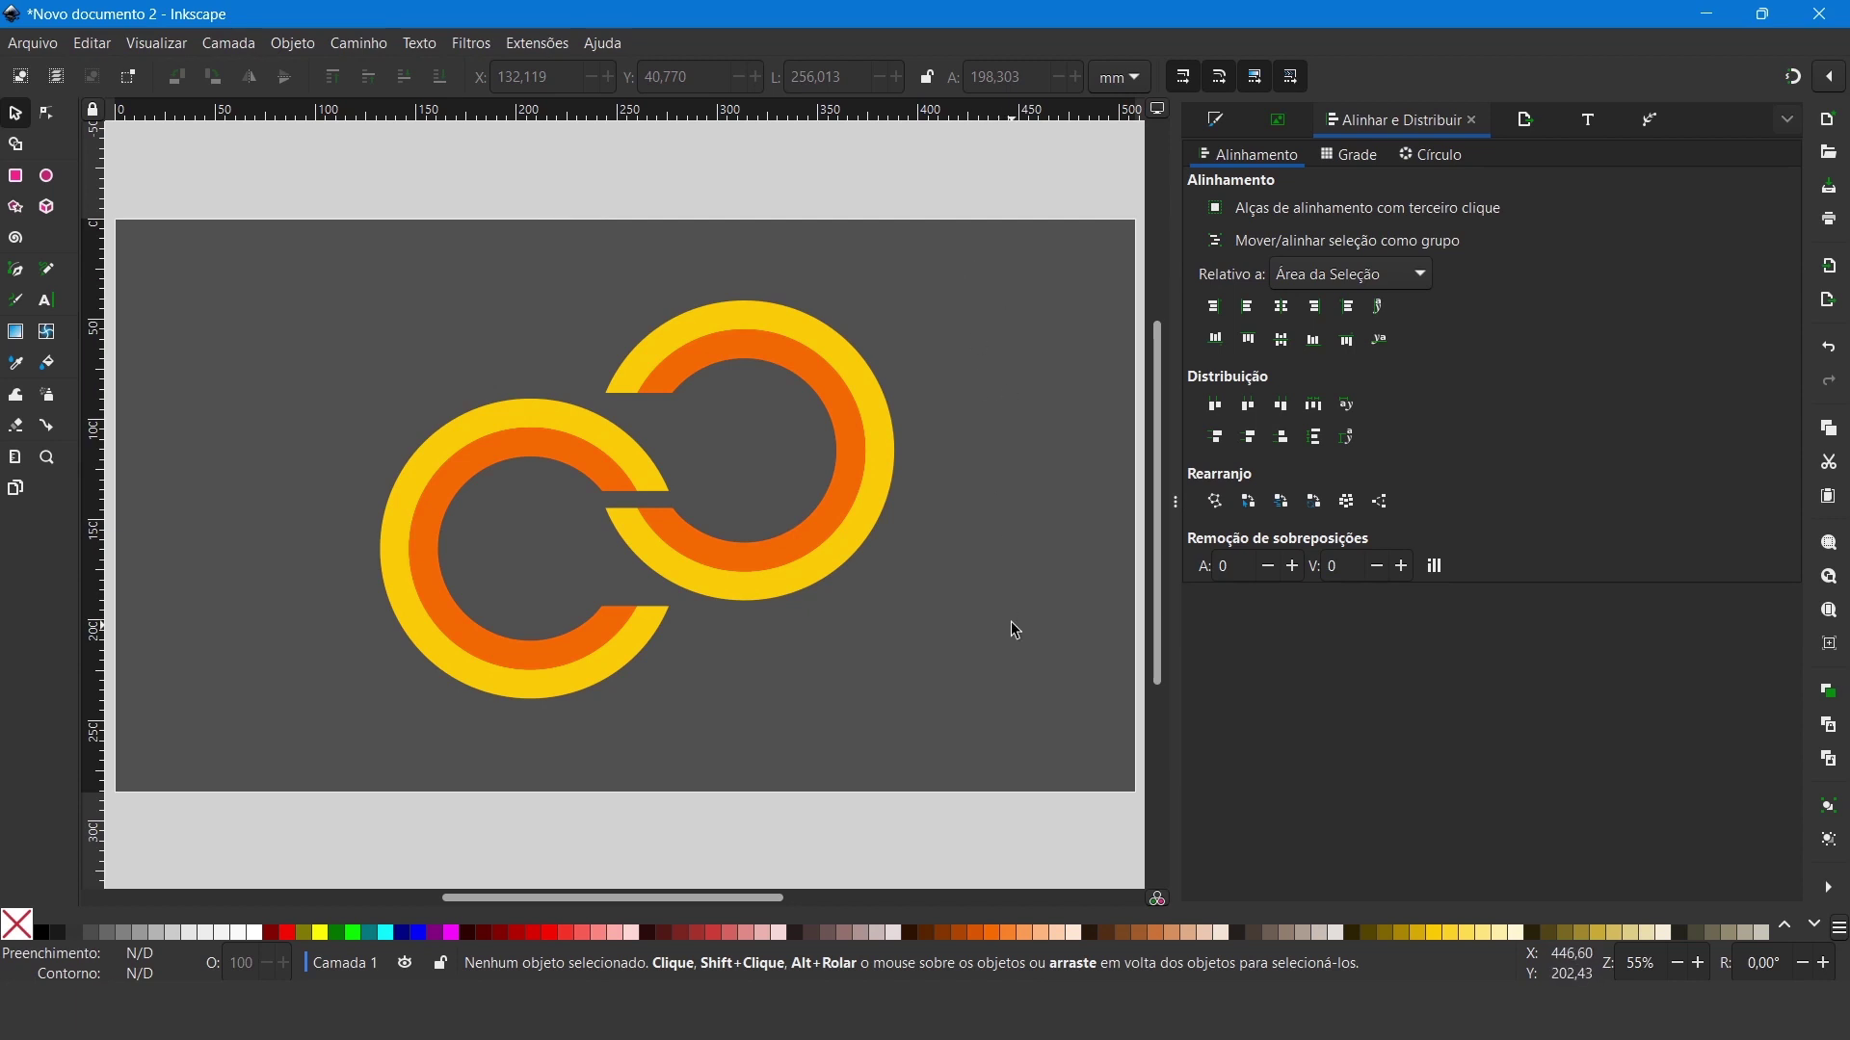
Step: Open the Arquivo (File) menu for the finished two-ring logo
{"action": "left_click", "coordinate": [32, 44]}
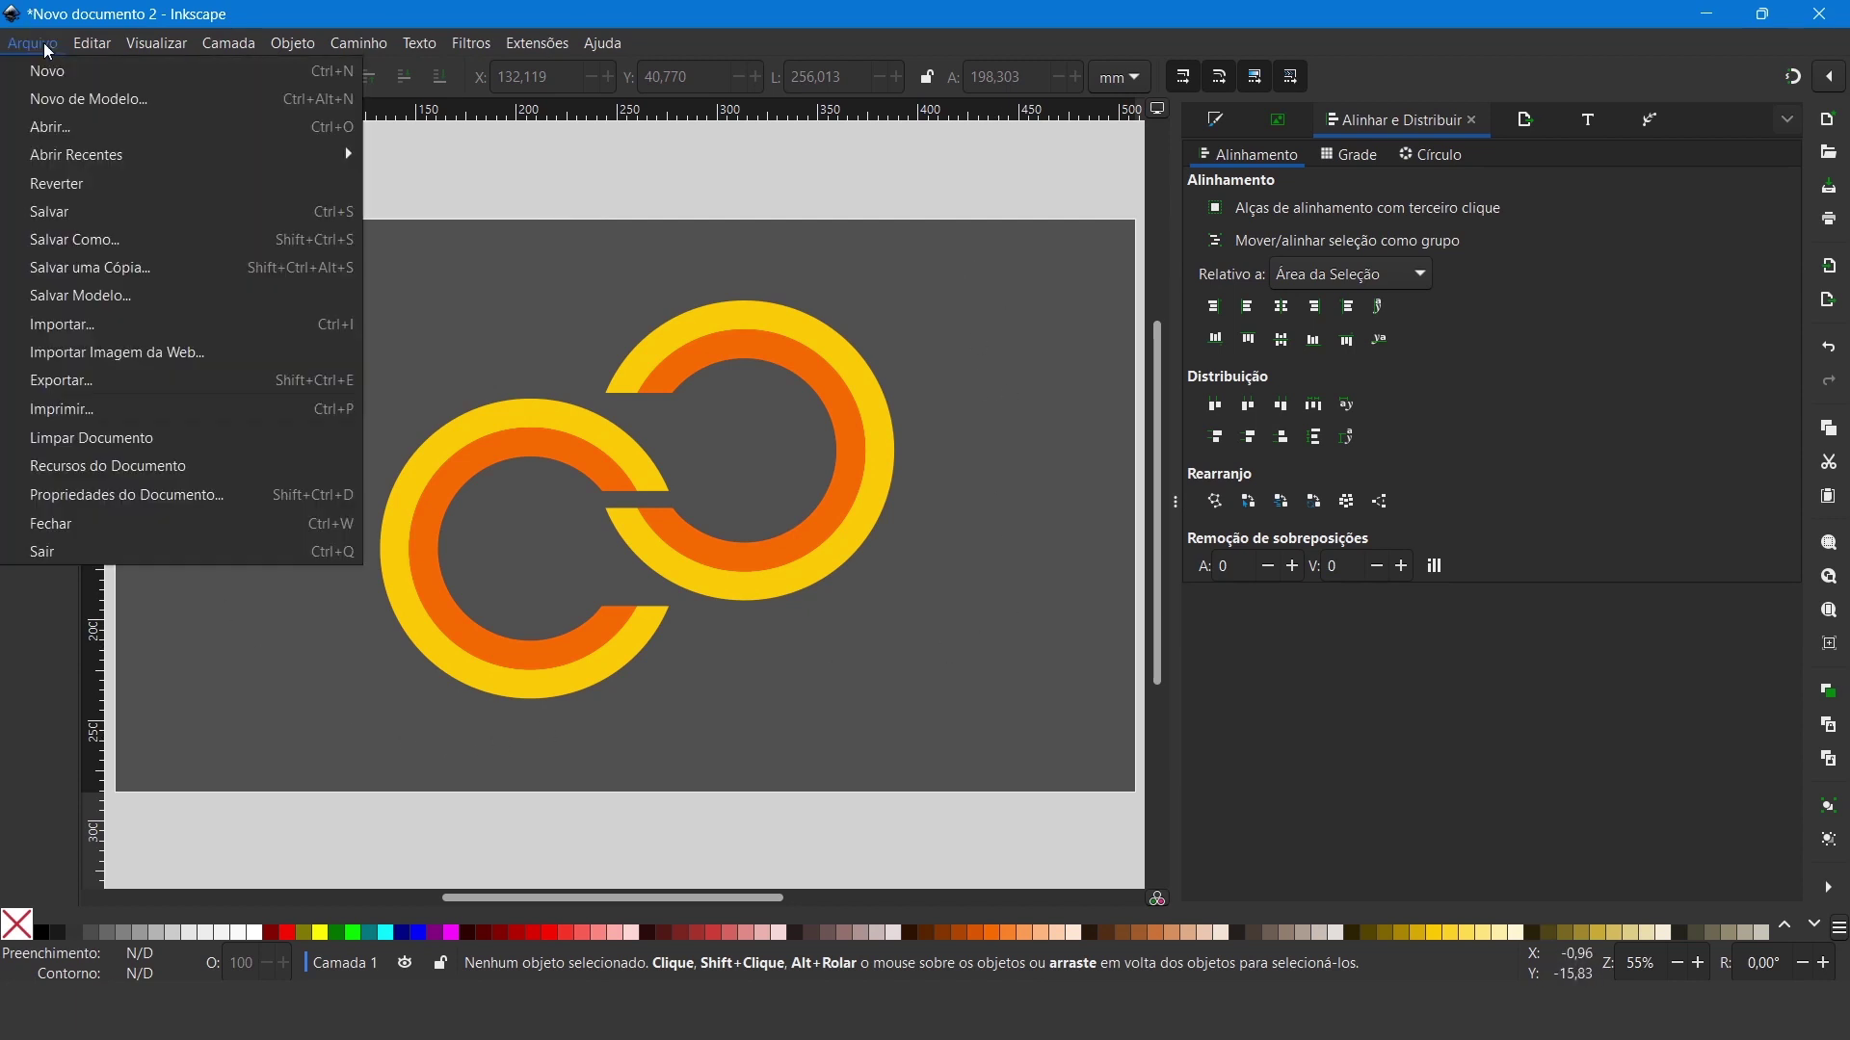
{"action": "left_click", "coordinate": [121, 240]}
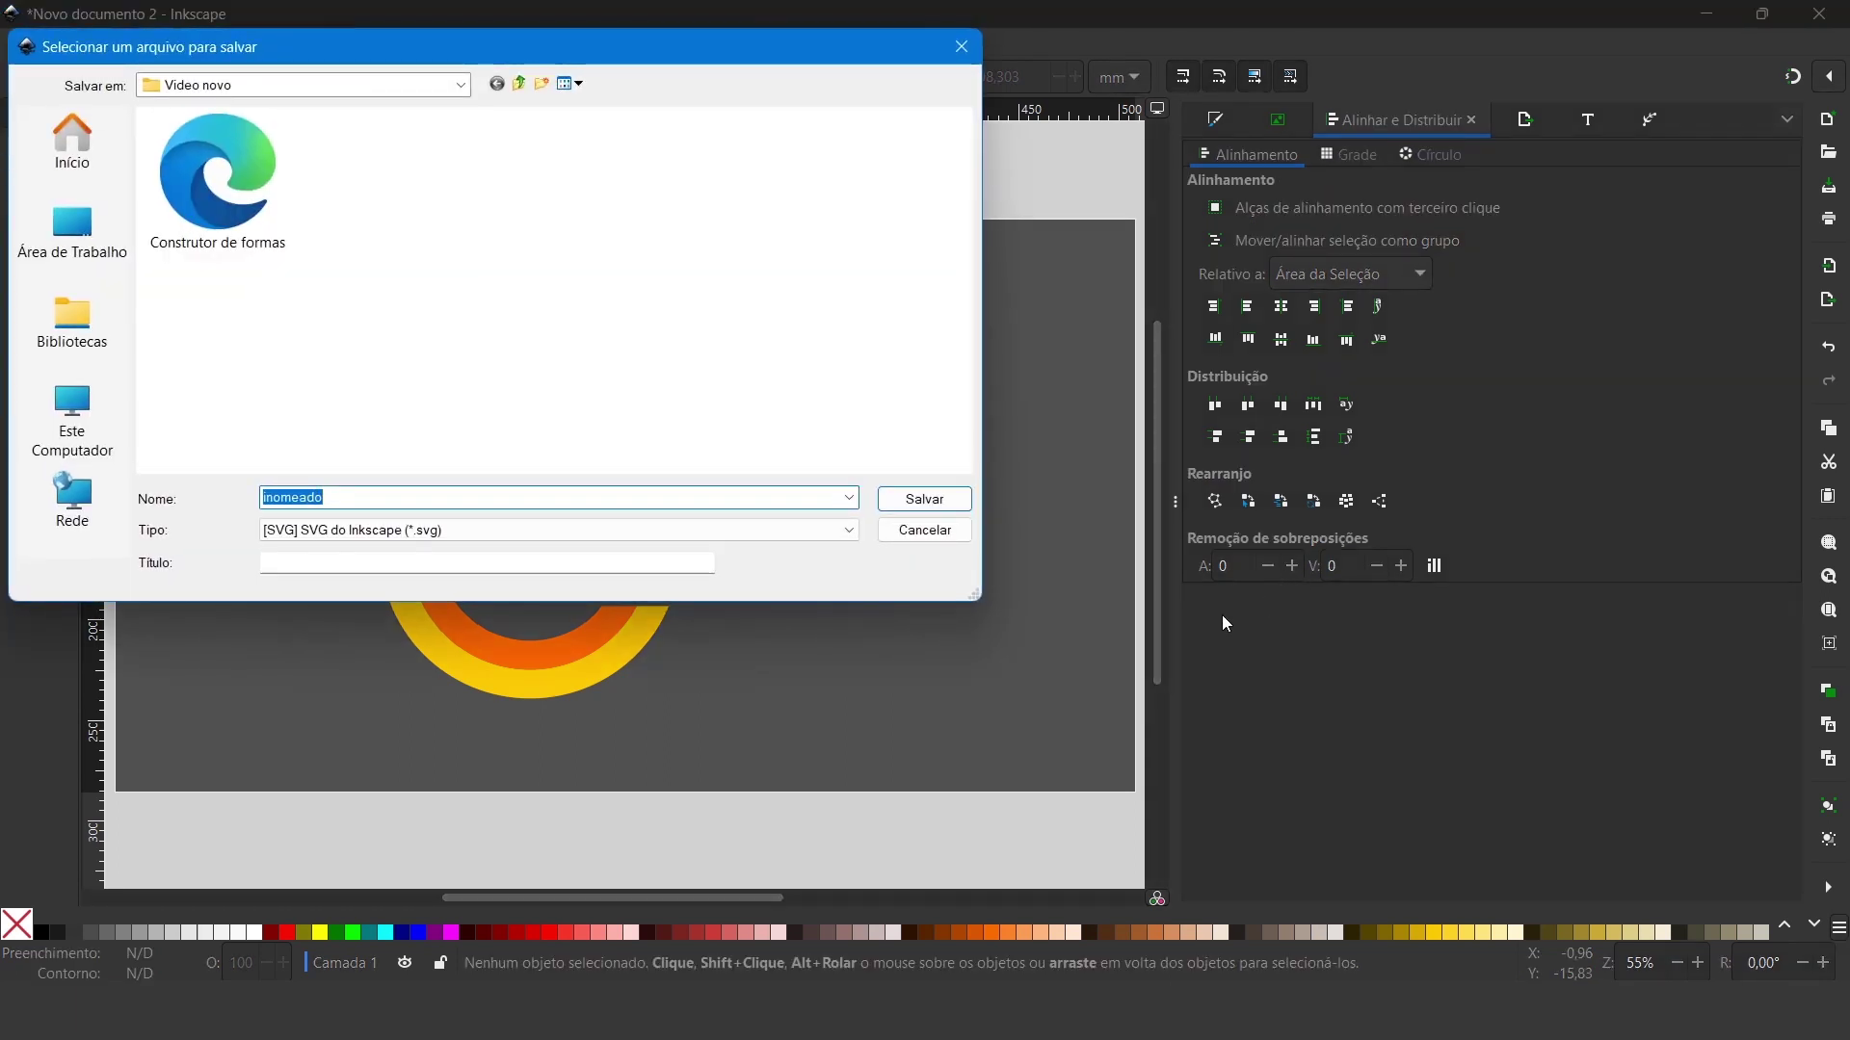
{"action": "left_click", "coordinate": [348, 502]}
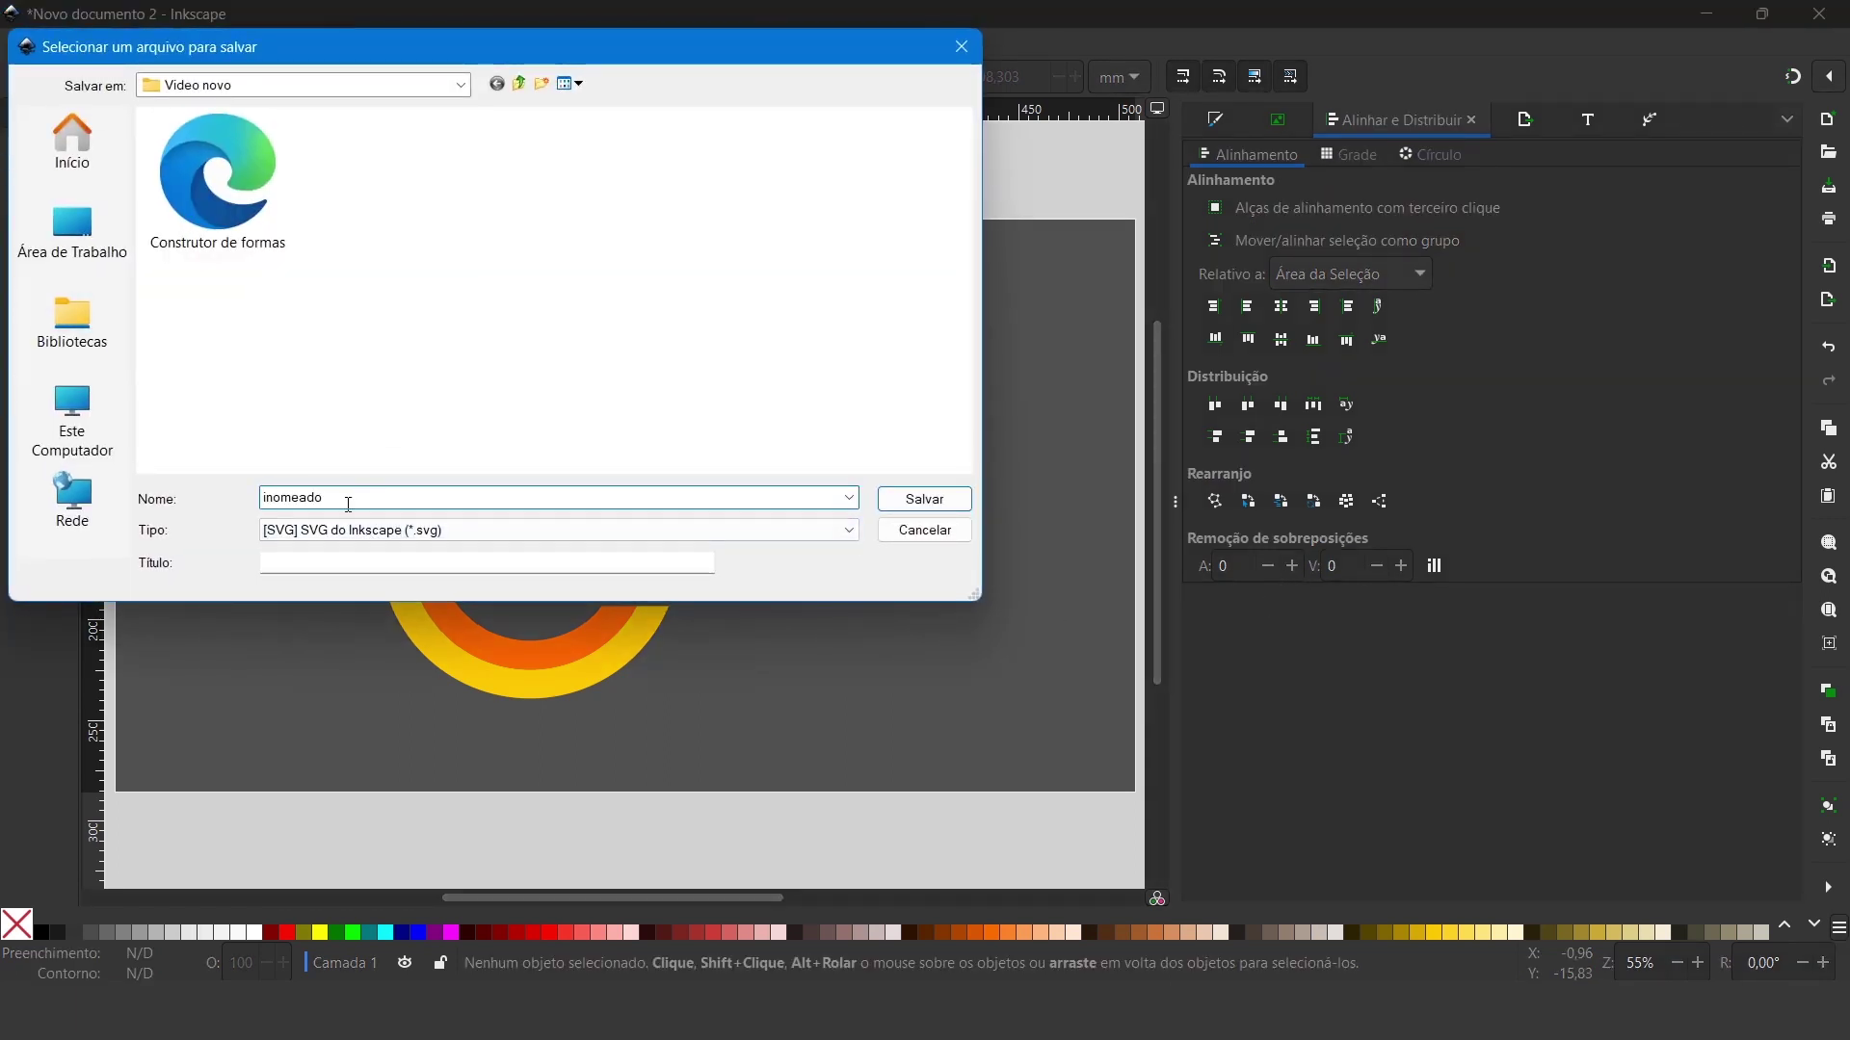
{"action": "left_click", "coordinate": [421, 534]}
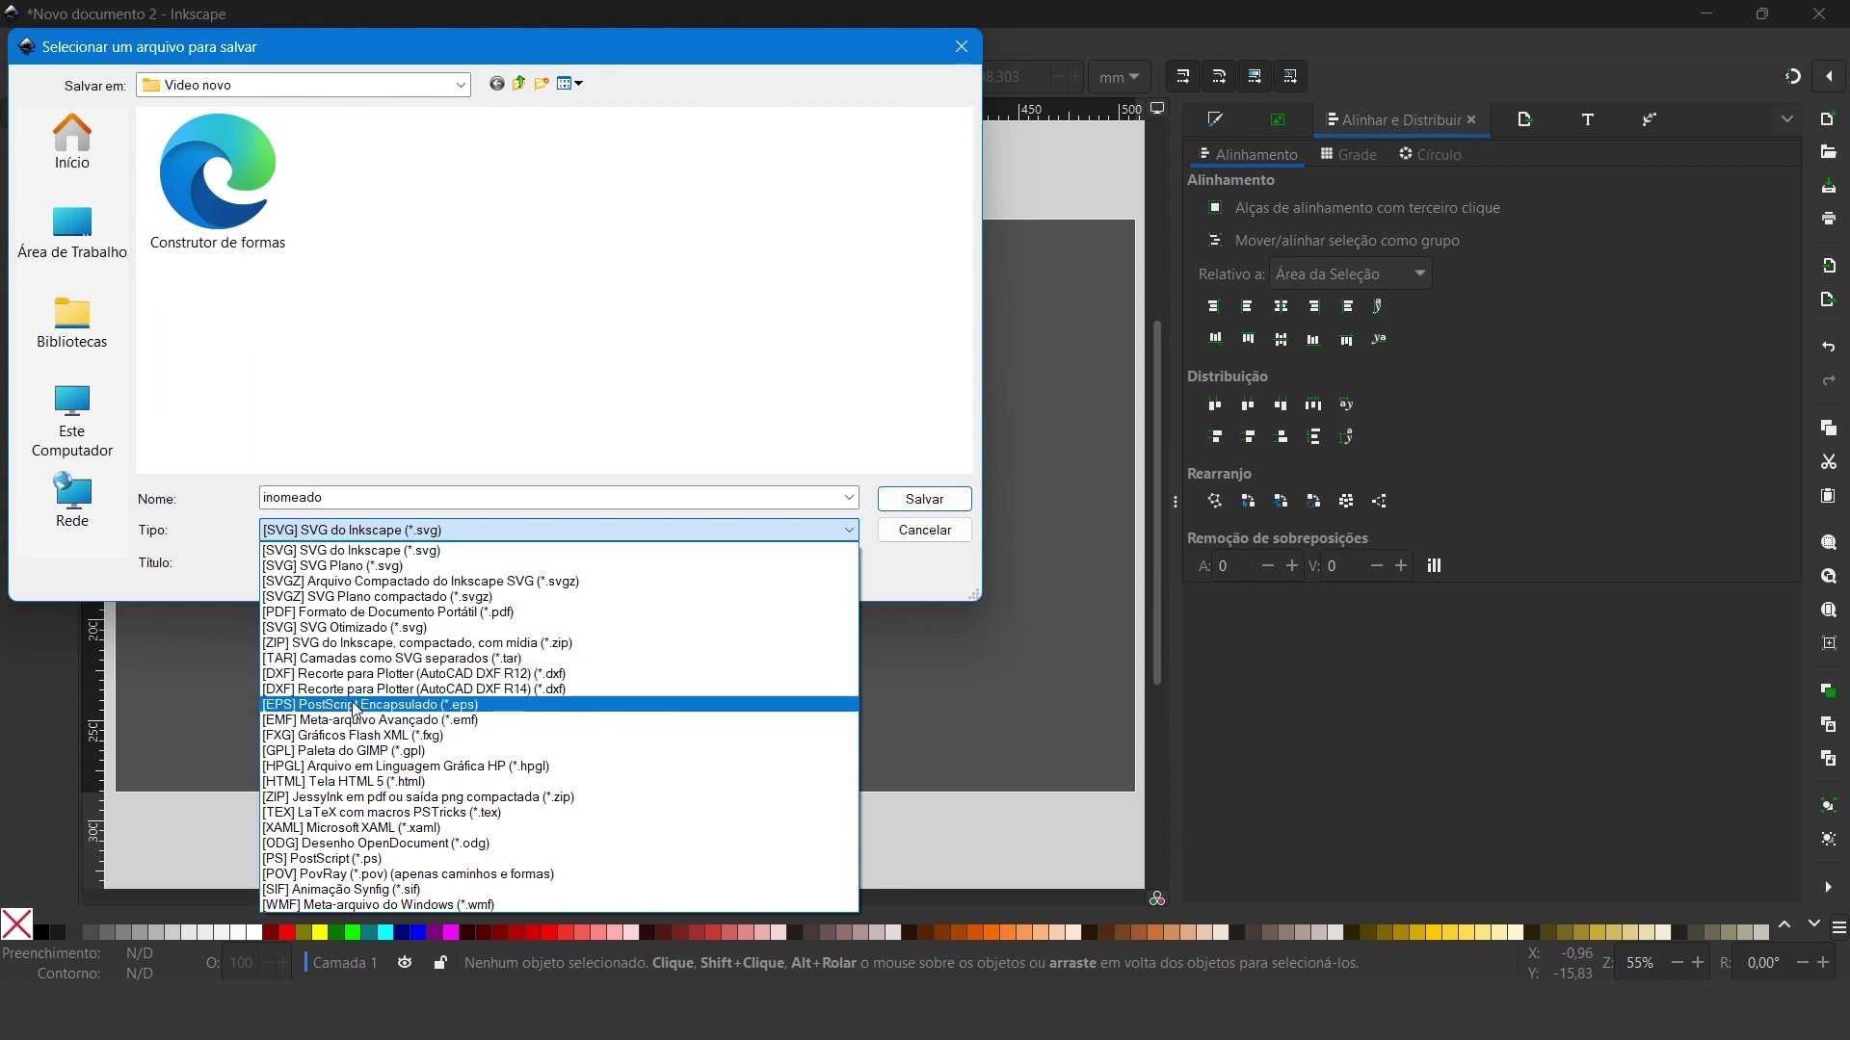
{"action": "left_click", "coordinate": [362, 546]}
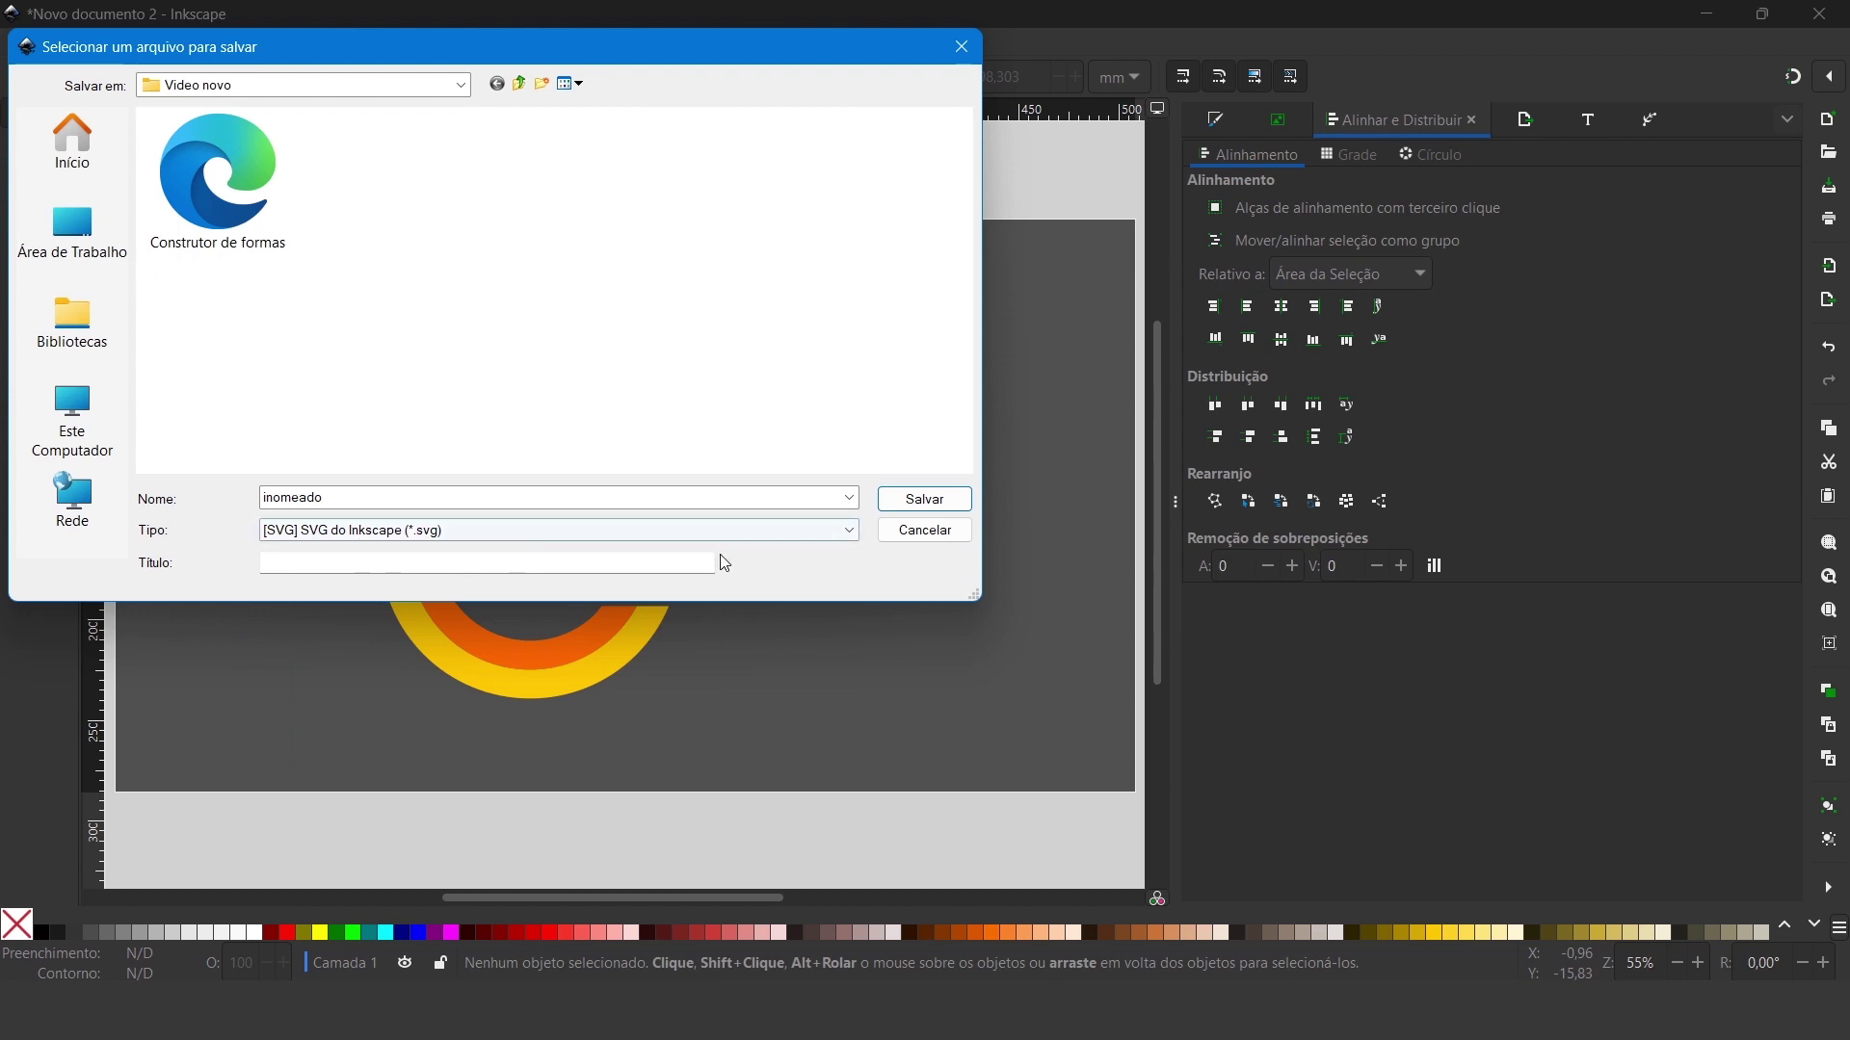
{"action": "left_click", "coordinate": [930, 532]}
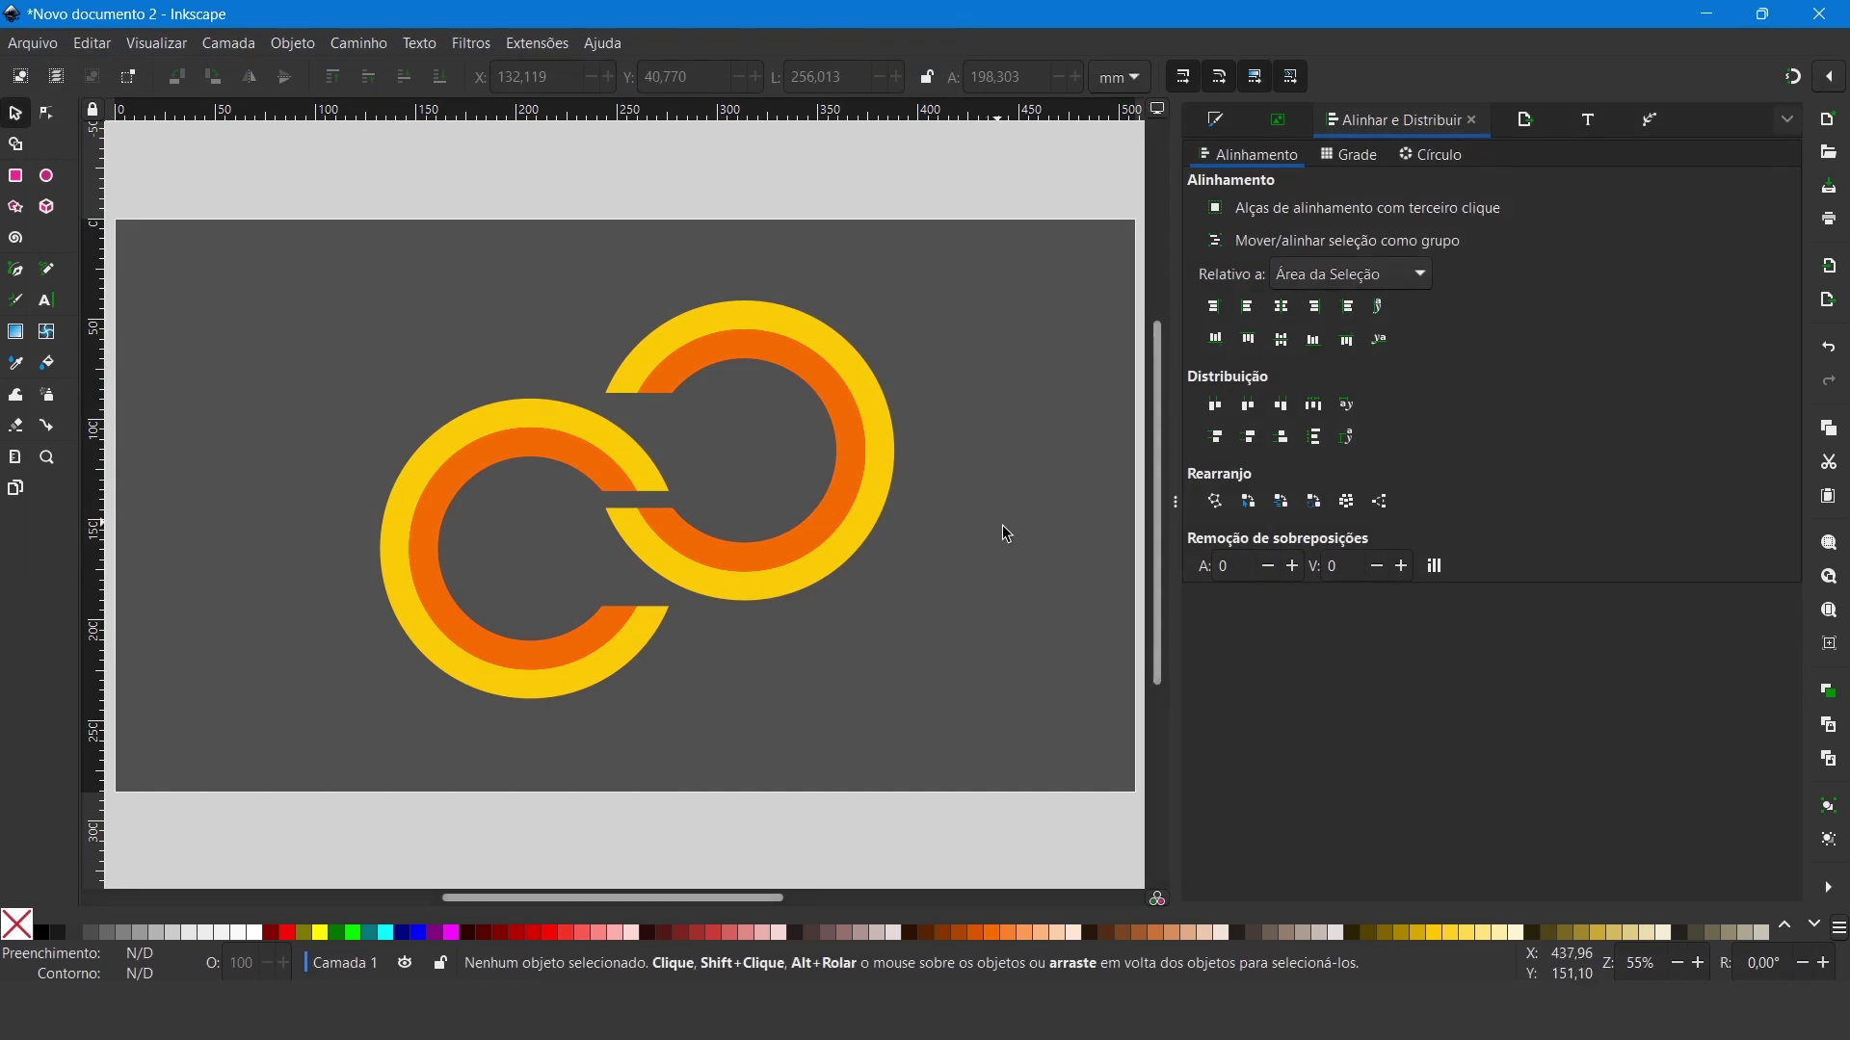
Step: Open the Export settings and keep Portable Network Graphic (*.png) as the output format
{"action": "left_click", "coordinate": [39, 45]}
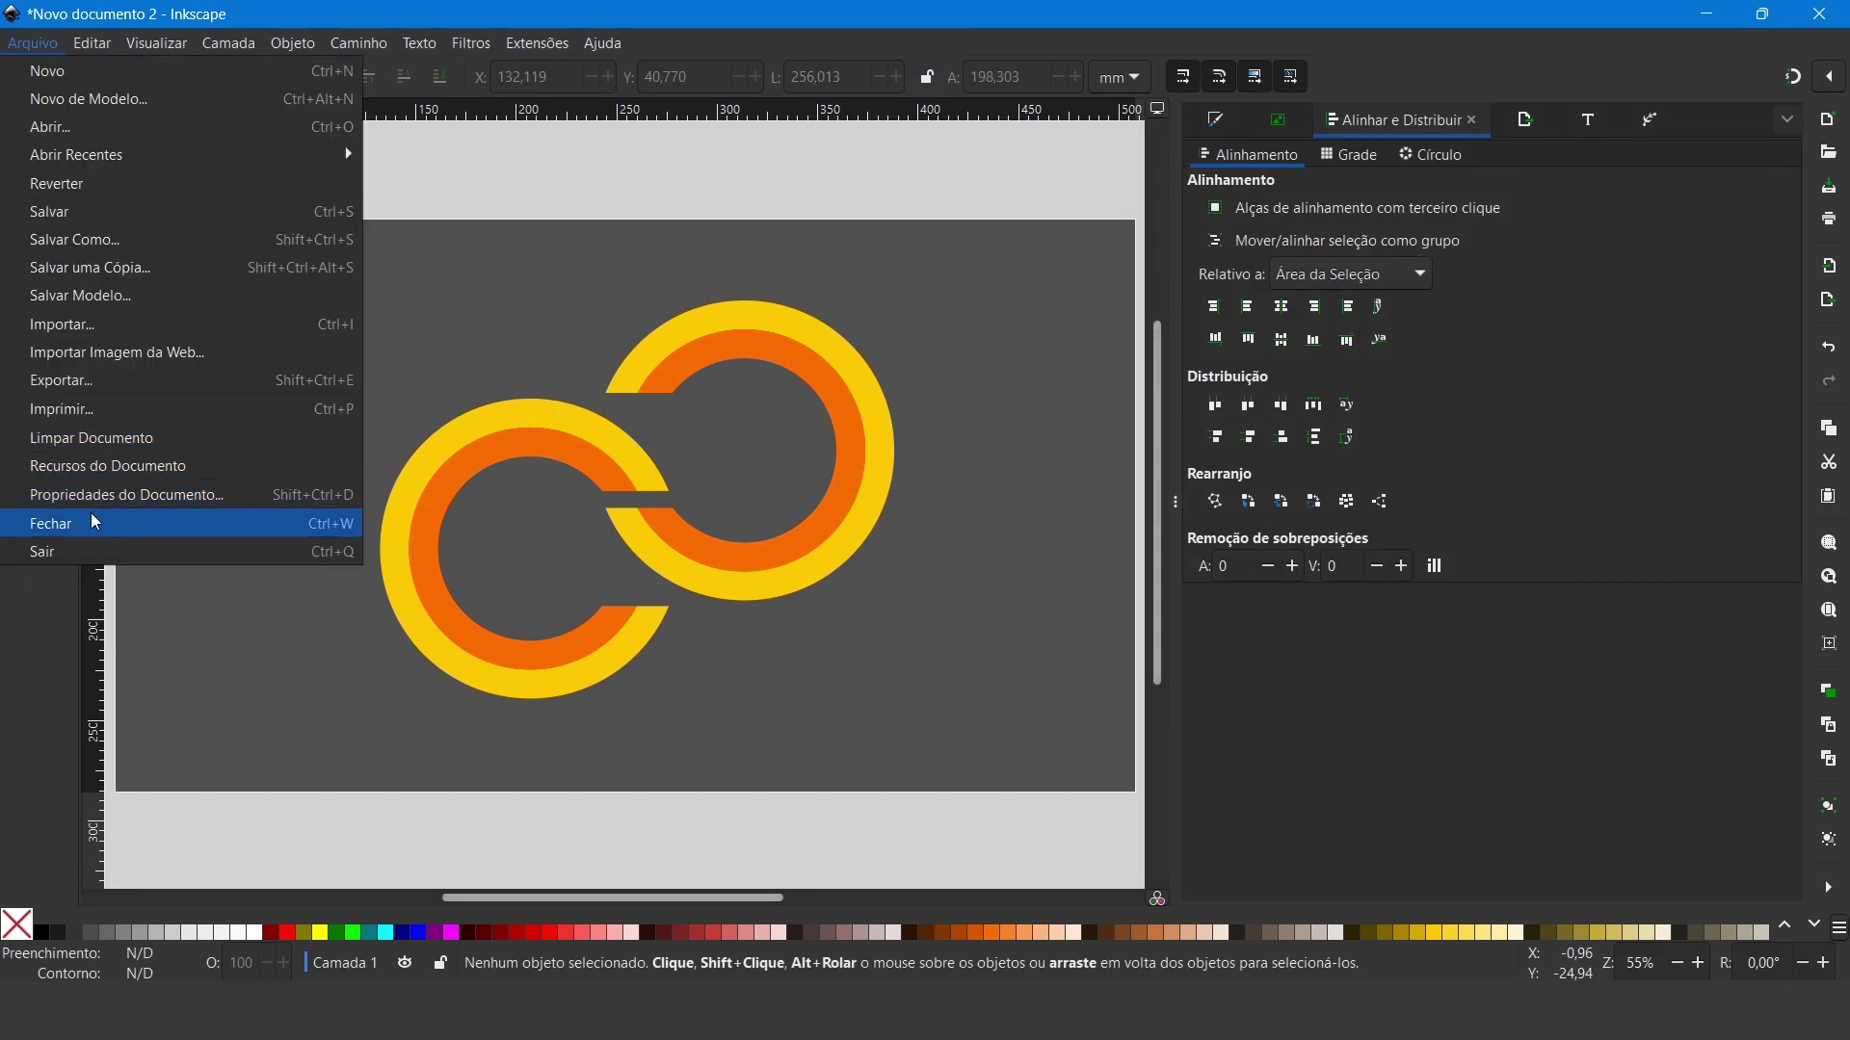
{"action": "left_click", "coordinate": [97, 381]}
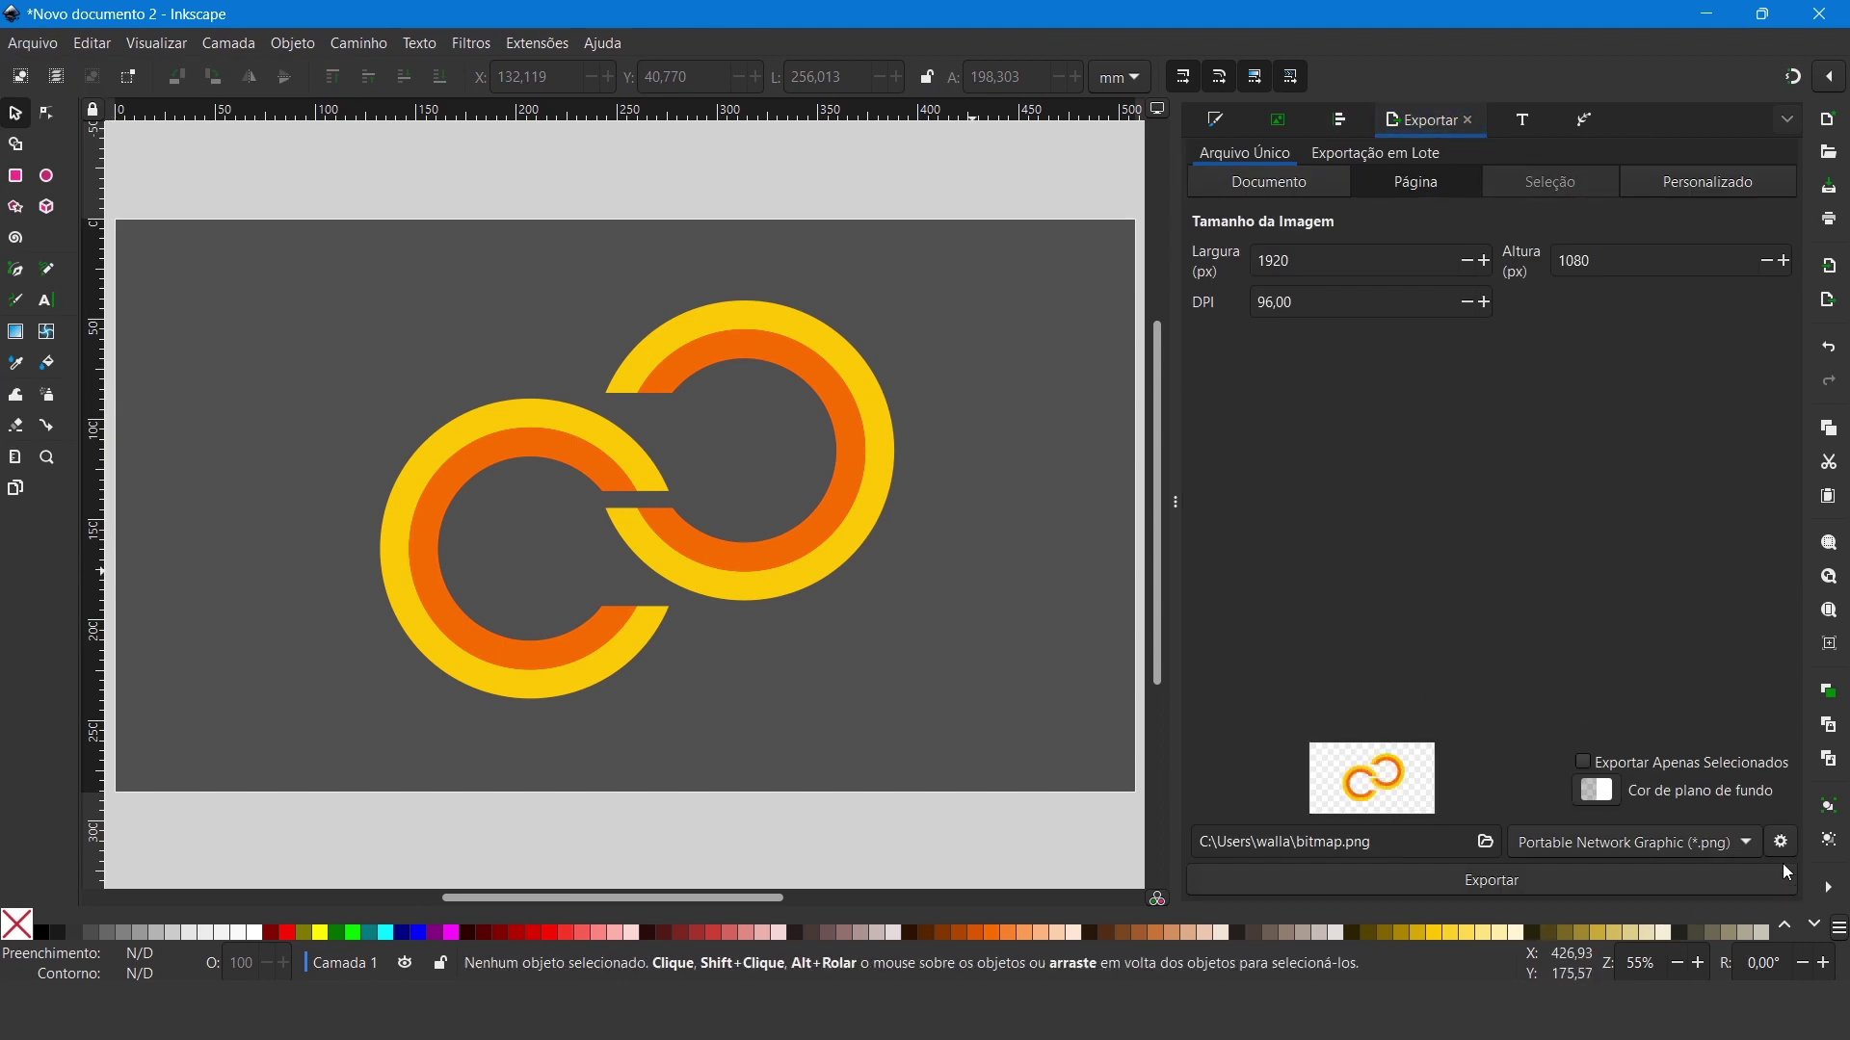
{"action": "left_click", "coordinate": [1750, 852]}
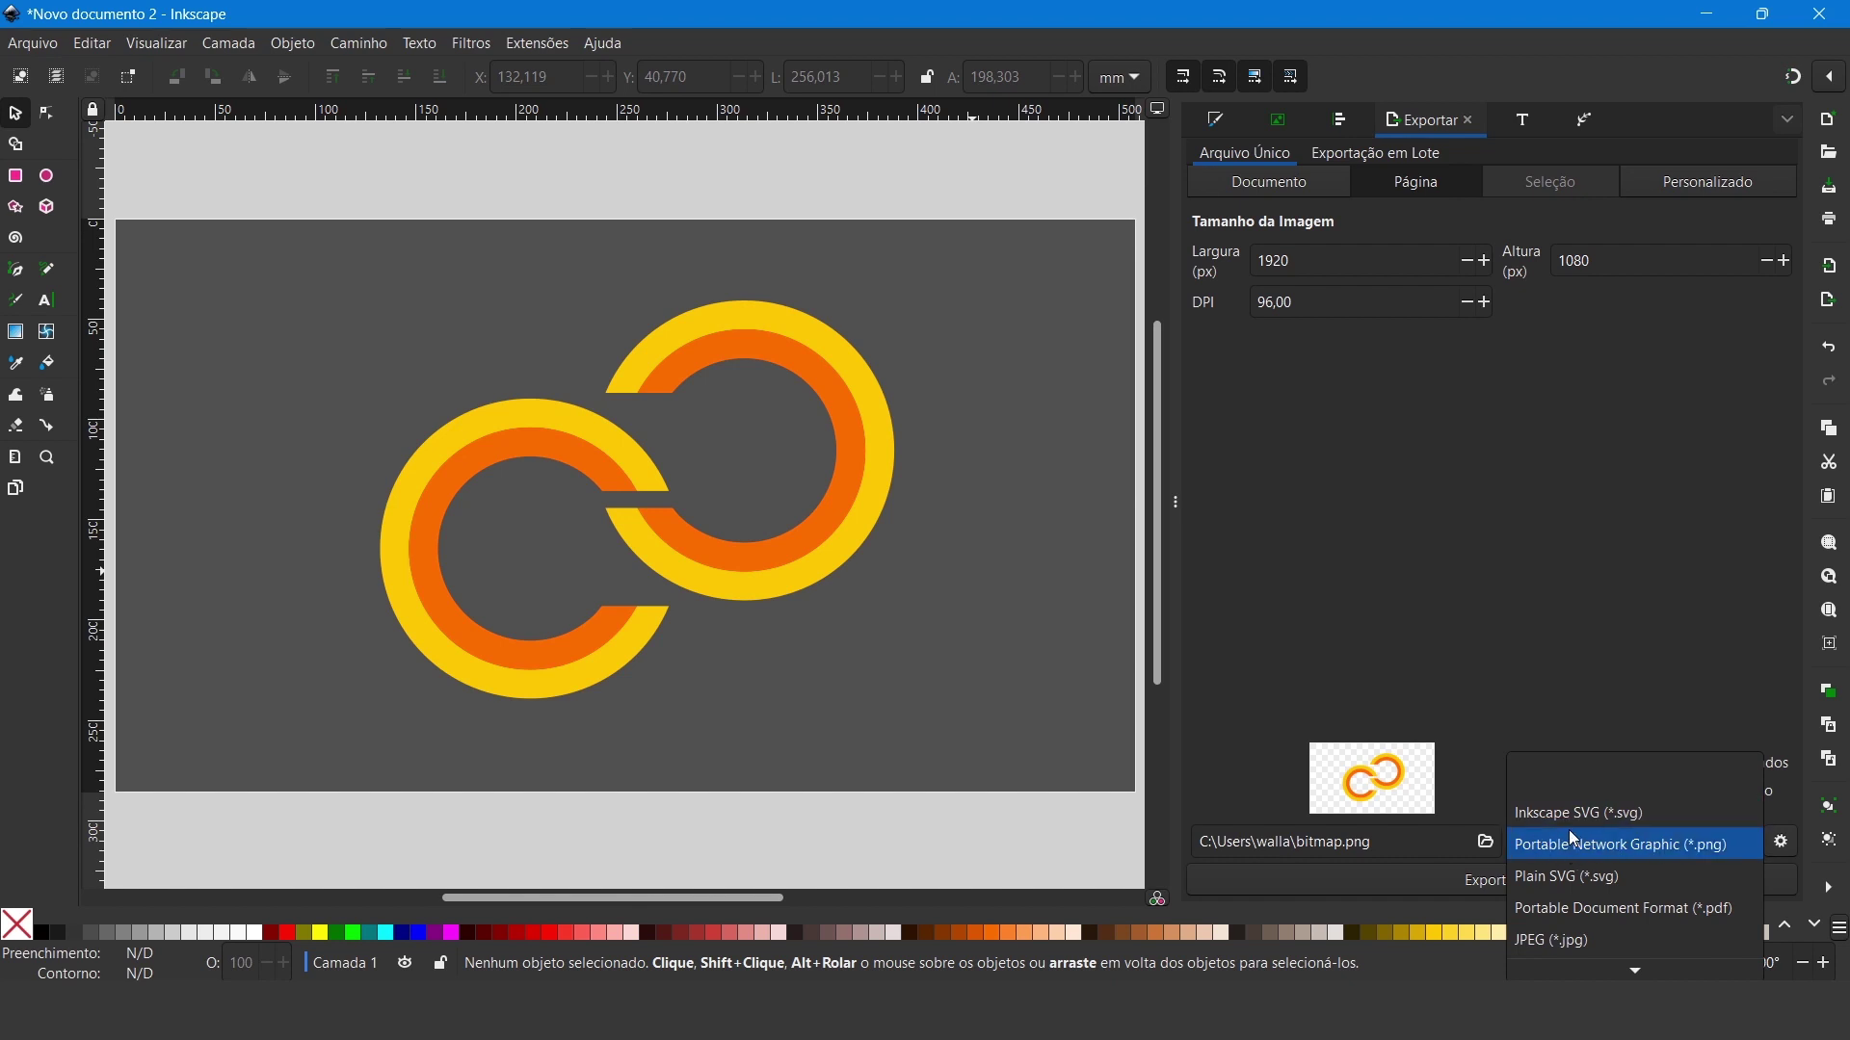
{"action": "left_click", "coordinate": [1595, 844]}
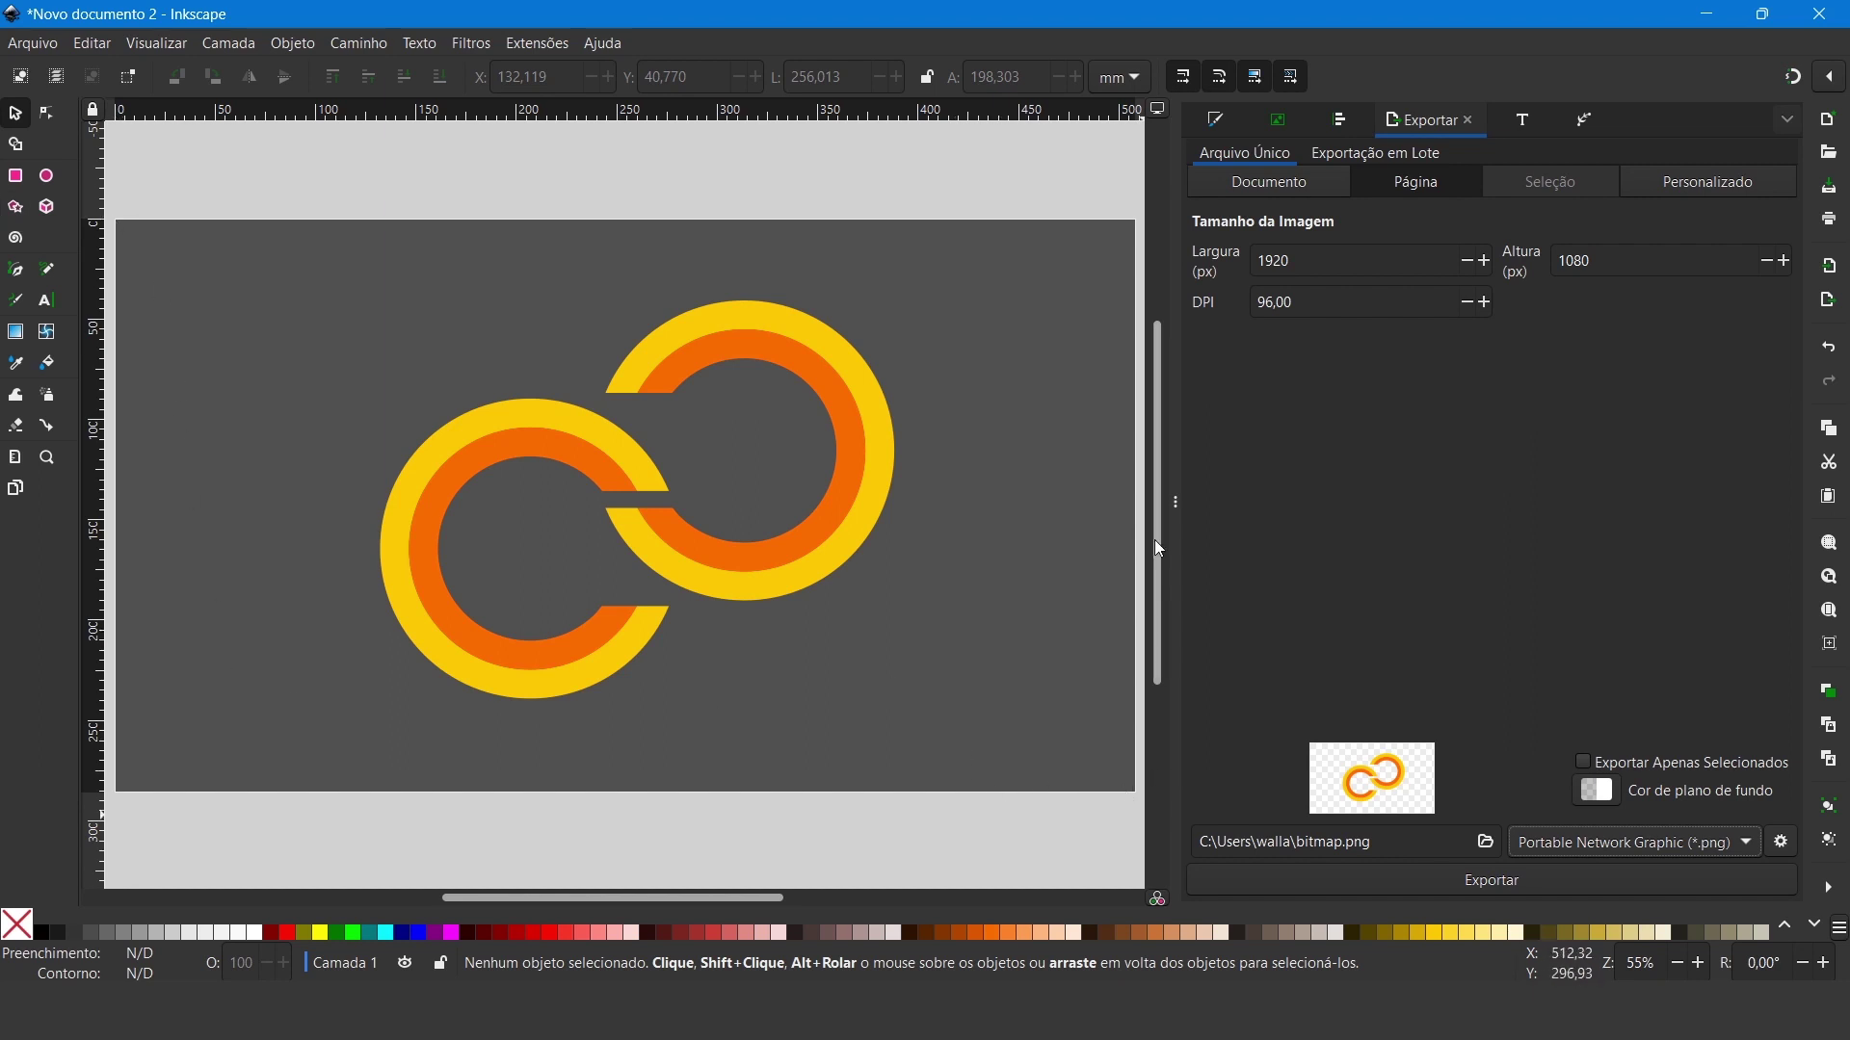
{"action": "left_click", "coordinate": [621, 486]}
{"action": "left_click", "coordinate": [1083, 434]}
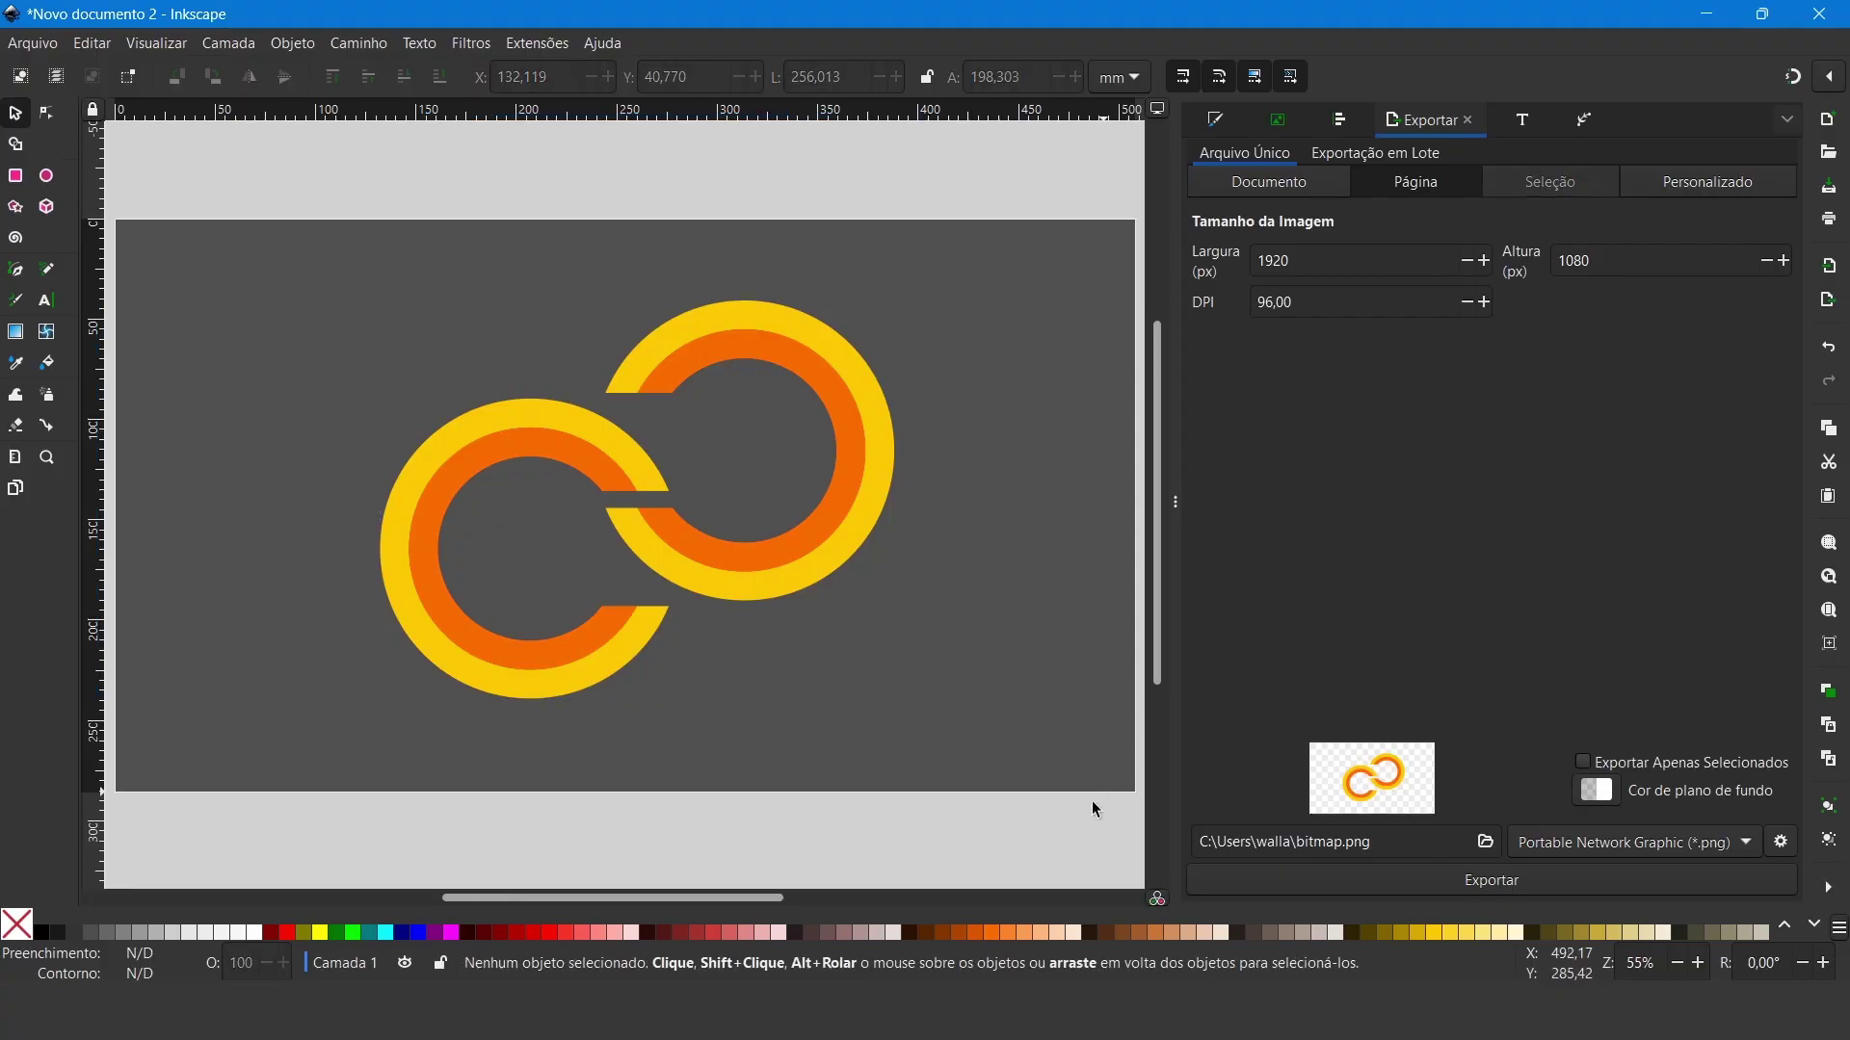